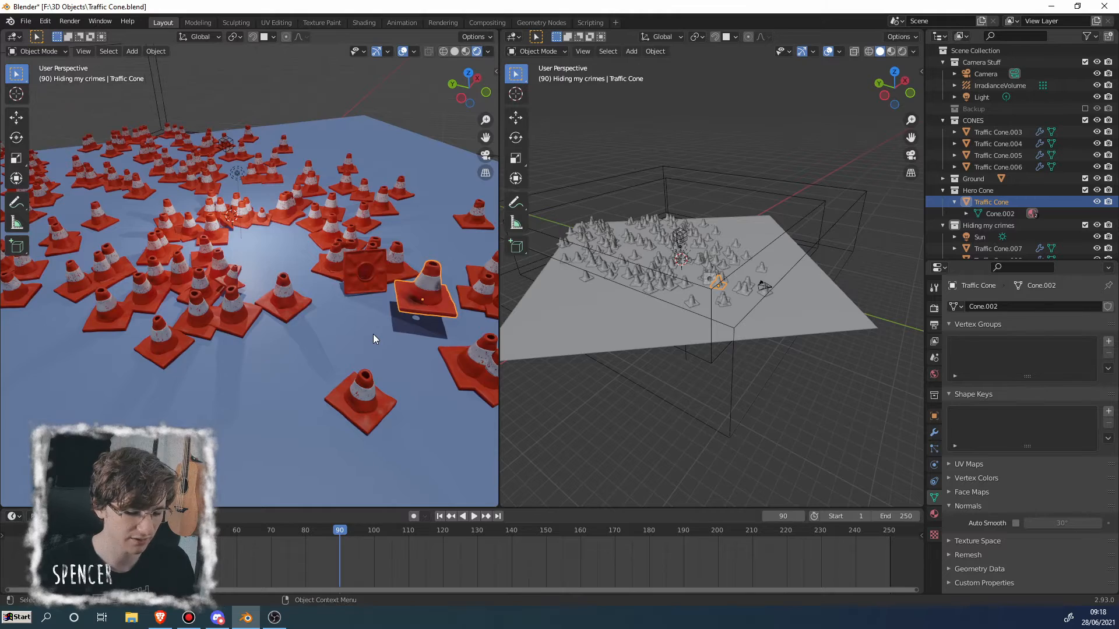
# Step: Examine the hero traffic cone and the scattered cones around it in the rendered viewport
pyautogui.press('KP_Decimal')
pyautogui.moveTo(303, 337); pyautogui.dragTo(258, 296, button='middle')
pyautogui.scroll(-10, 224, 303)
pyautogui.click(299, 284)
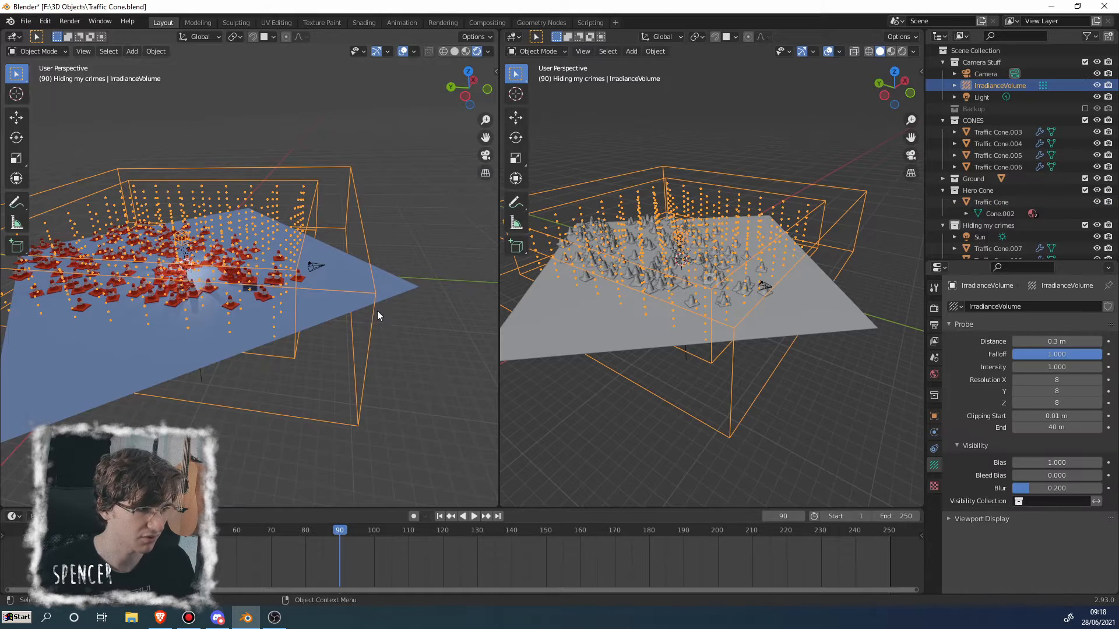
pyautogui.moveTo(294, 284); pyautogui.dragTo(257, 278, button='middle')
pyautogui.scroll(5, 254, 277)
pyautogui.click(251, 275)
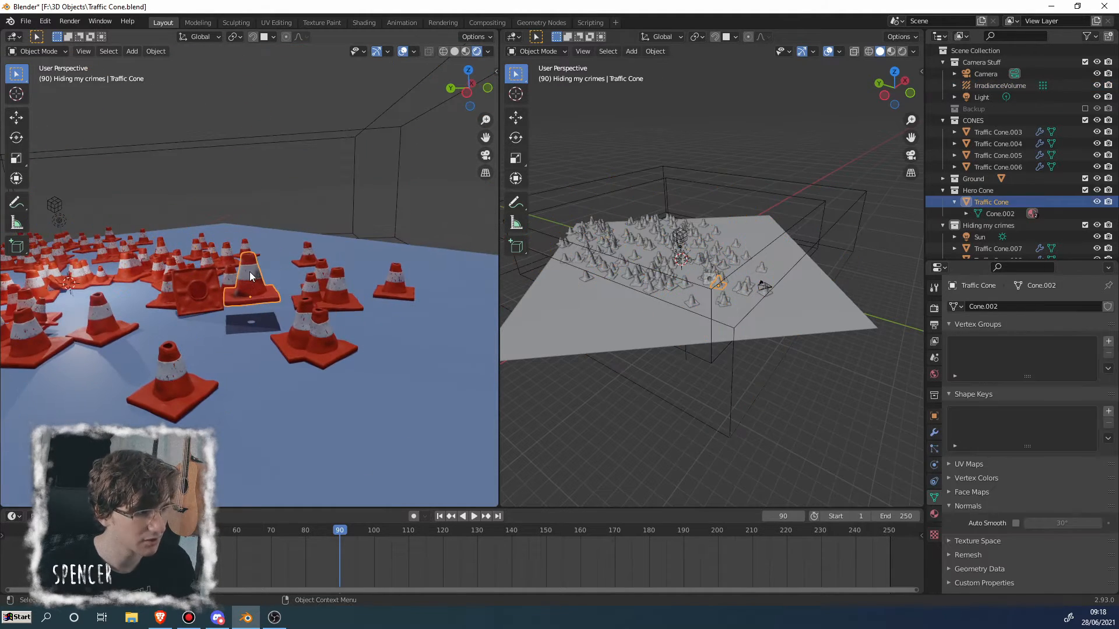
pyautogui.scroll(4, 265, 271)
pyautogui.moveTo(267, 280); pyautogui.dragTo(194, 309, button='middle')
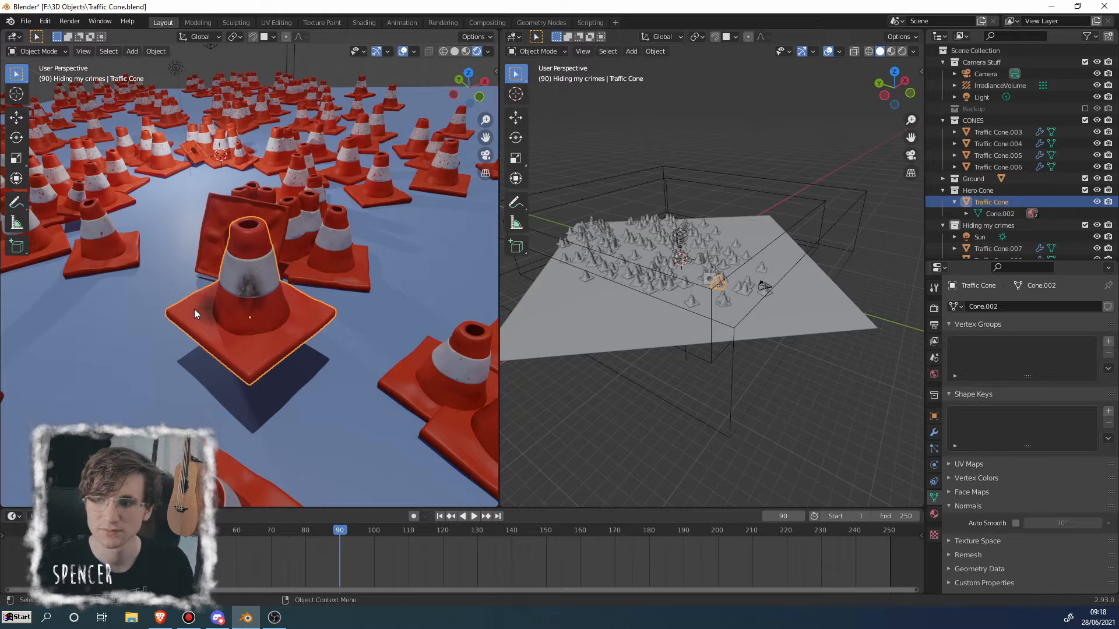
pyautogui.scroll(-2, 194, 309)
pyautogui.moveTo(194, 309); pyautogui.dragTo(263, 414, button='middle')
pyautogui.scroll(2, 219, 334)
pyautogui.scroll(-2, 239, 366)
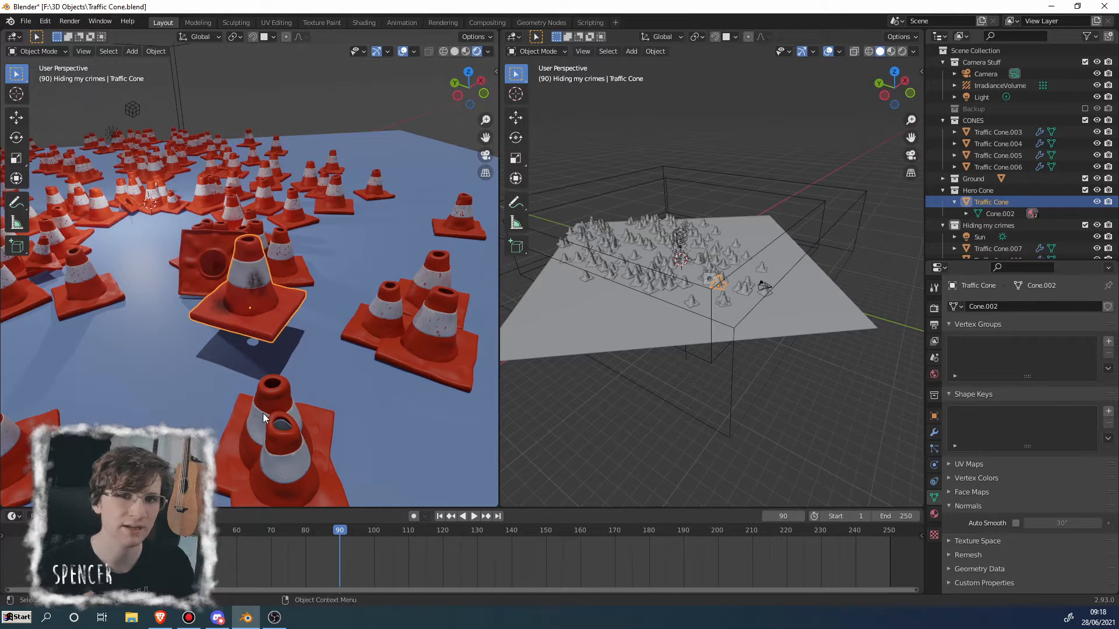
# Step: Select the topmost source cone beneath the ground plane and examine the column of source cones under it
pyautogui.scroll(-4, 263, 413)
pyautogui.moveTo(262, 411); pyautogui.dragTo(280, 336, button='middle')
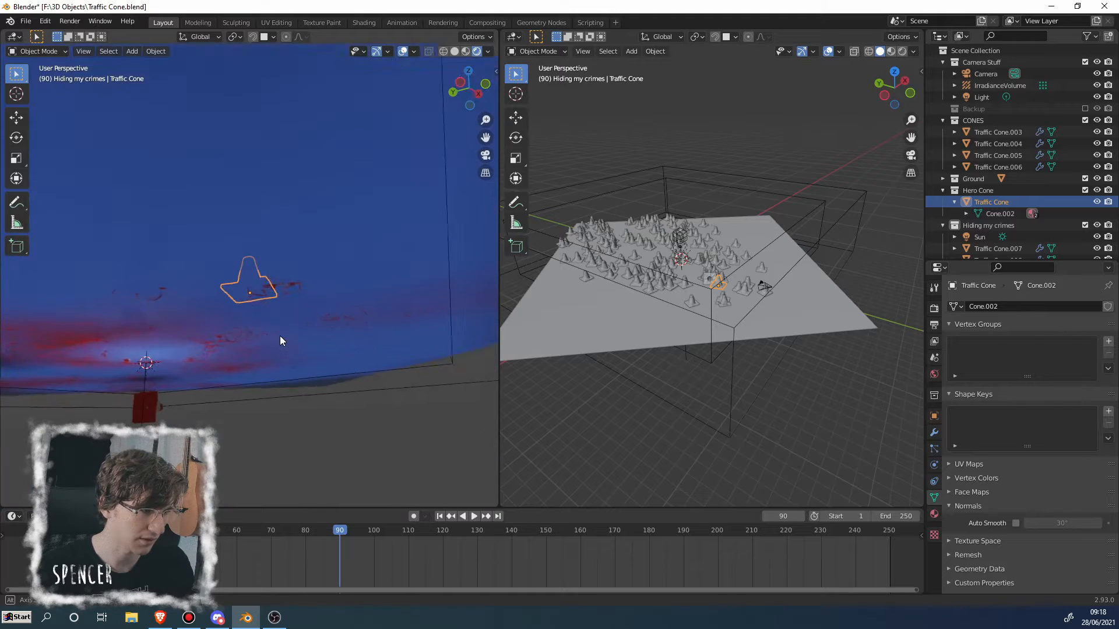
pyautogui.click(169, 392)
pyautogui.scroll(2, 167, 393)
pyautogui.scroll(3, 166, 393)
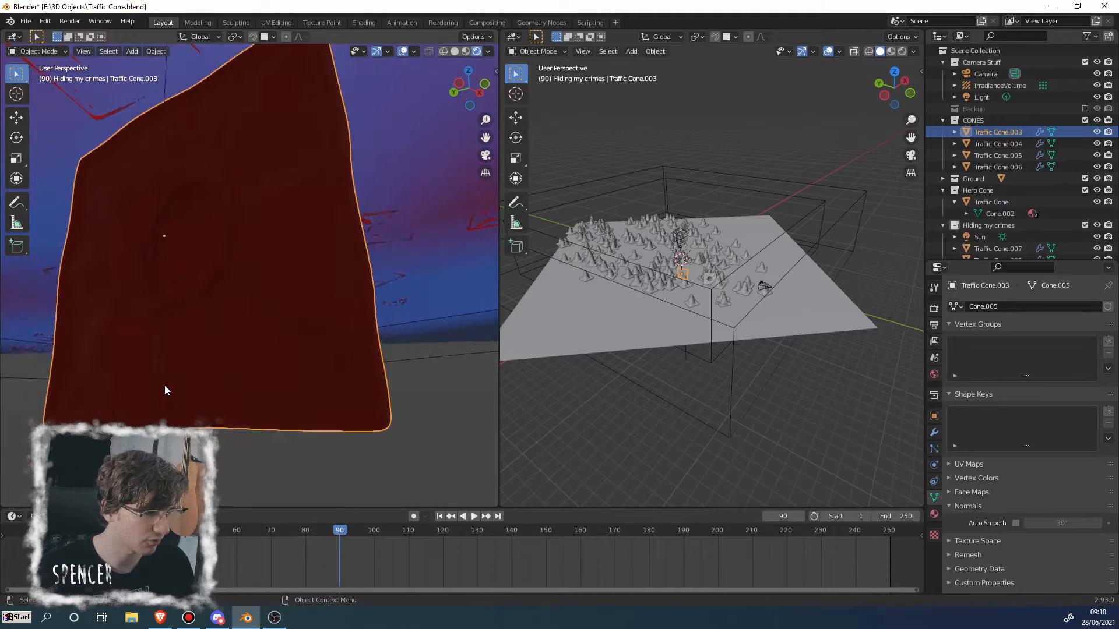
pyautogui.scroll(-4, 164, 386)
pyautogui.moveTo(176, 363); pyautogui.dragTo(245, 339, button='middle')
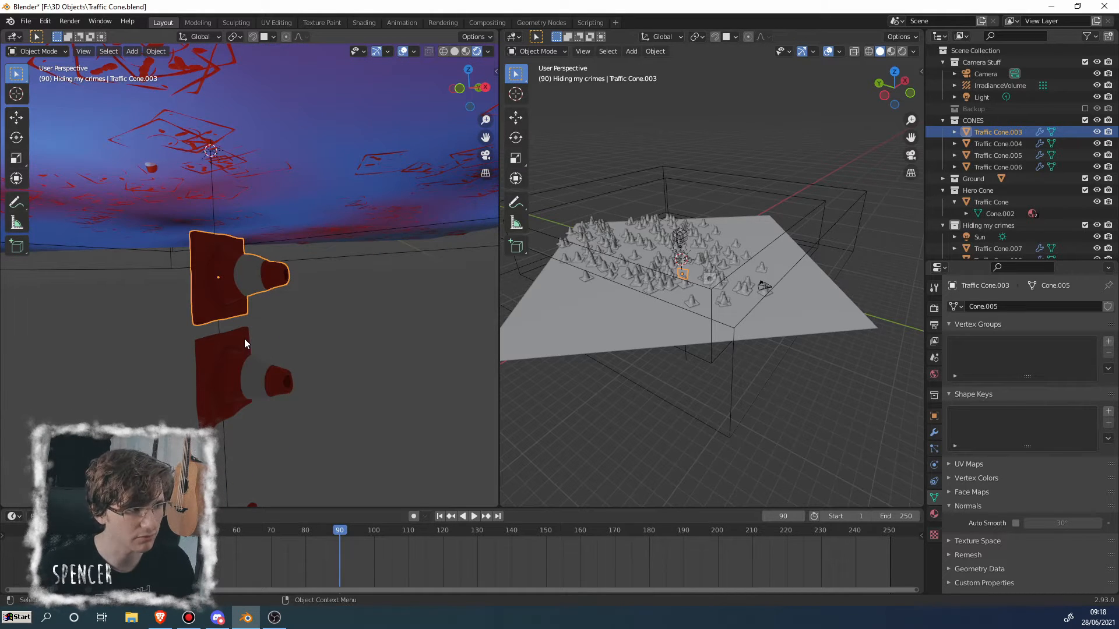
pyautogui.scroll(-2, 244, 340)
pyautogui.moveTo(244, 340); pyautogui.dragTo(260, 323, button='middle')
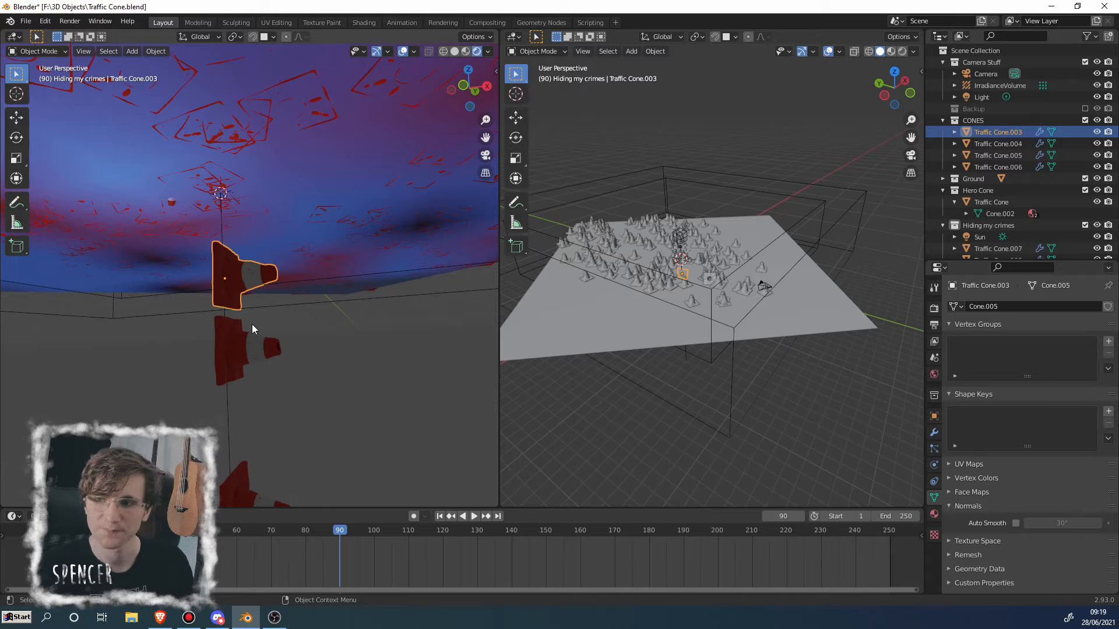
pyautogui.scroll(-4, 291, 362)
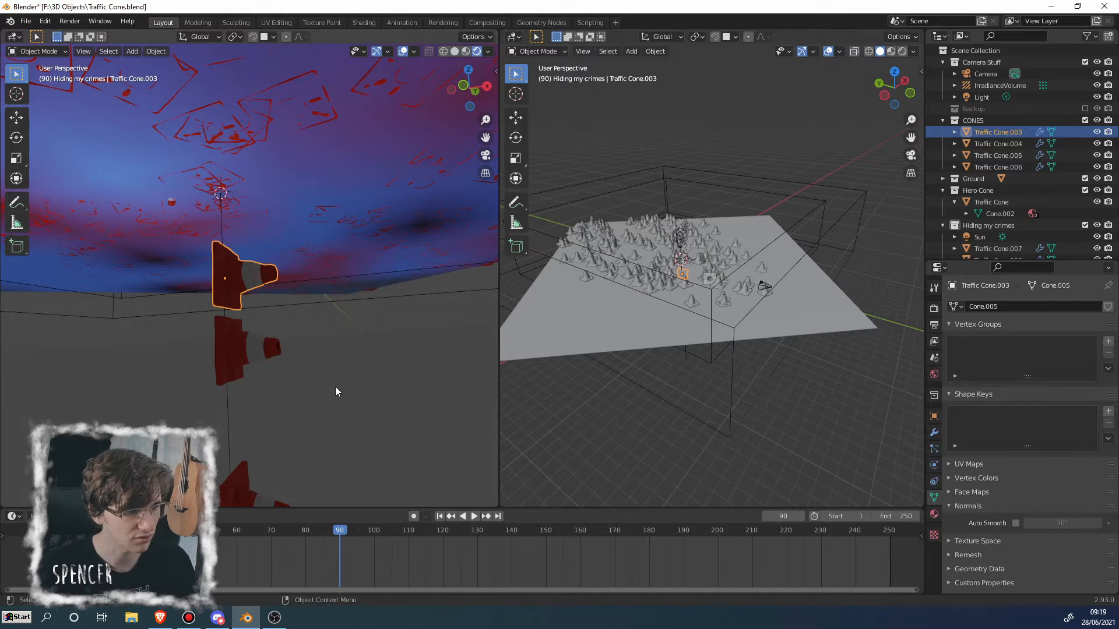
pyautogui.moveTo(236, 325); pyautogui.dragTo(281, 295, button='middle')
pyautogui.scroll(1, 281, 297)
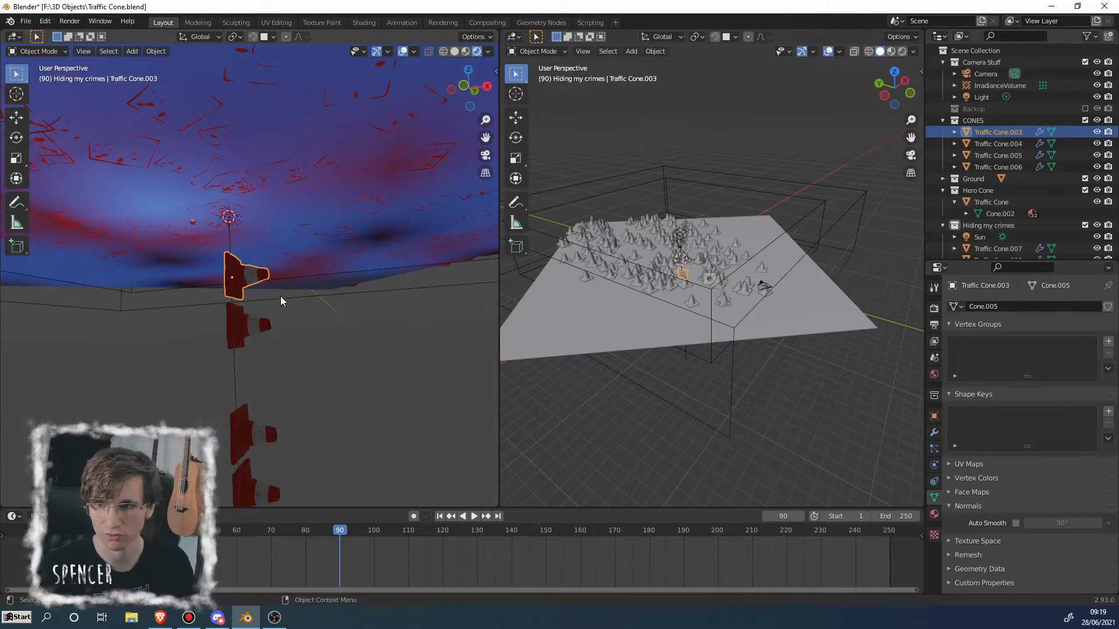
# Step: Switch to the Shading workspace and bring the cone field into view
pyautogui.click(365, 24)
pyautogui.moveTo(545, 266); pyautogui.dragTo(649, 290, button='middle')
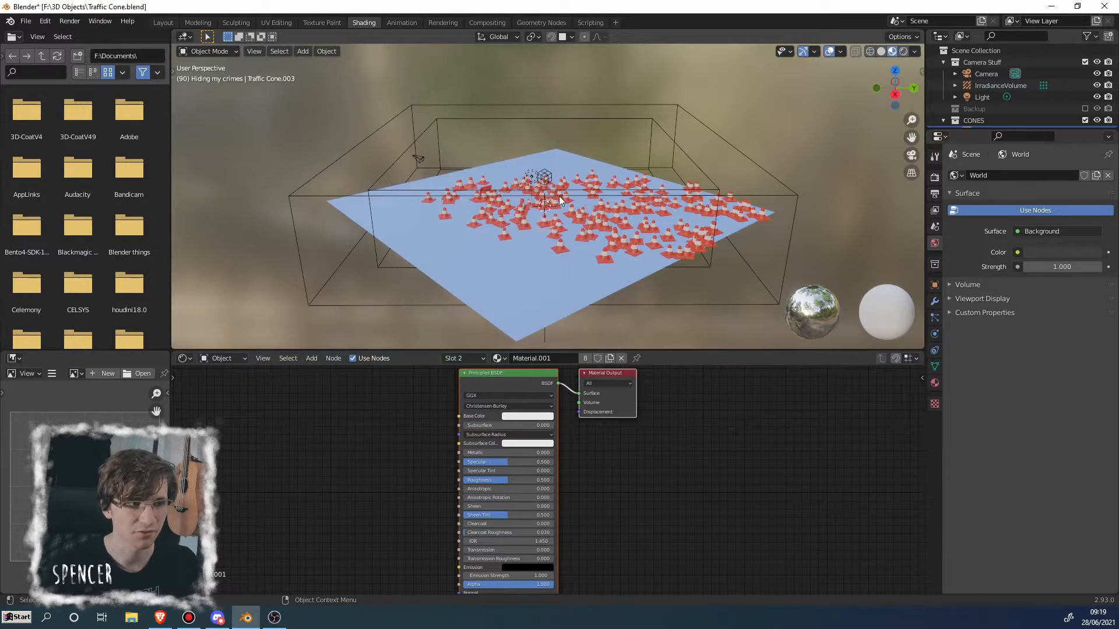
pyautogui.moveTo(558, 195)
pyautogui.mouseDown(button='middle')
pyautogui.moveTo(546, 174)
pyautogui.moveTo(571, 208)
pyautogui.mouseUp(button='middle')
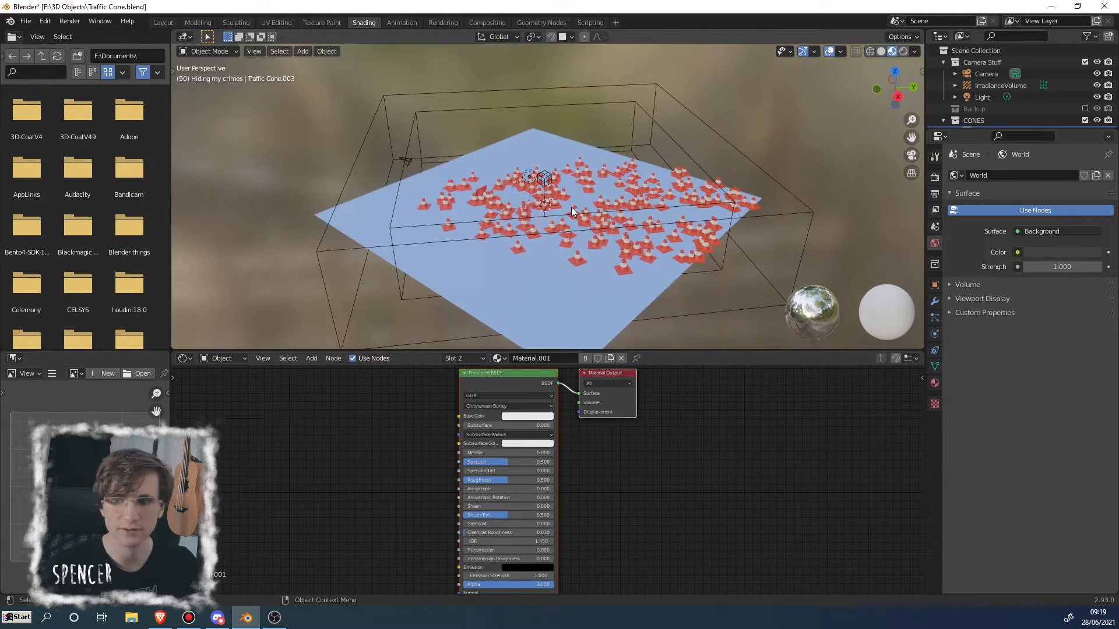
pyautogui.scroll(3, 542, 199)
# Step: Select the light and examine the cone field and HDRI preview spheres under the preview lighting from several angles
pyautogui.click(502, 151)
pyautogui.moveTo(503, 151); pyautogui.dragTo(562, 172, button='middle')
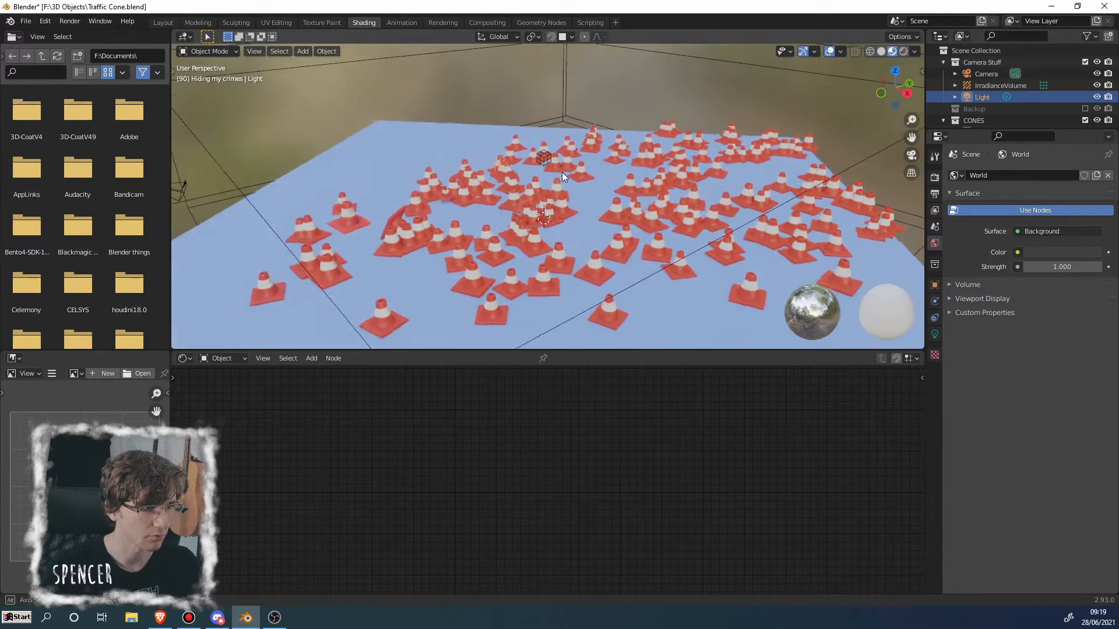
pyautogui.scroll(2, 539, 177)
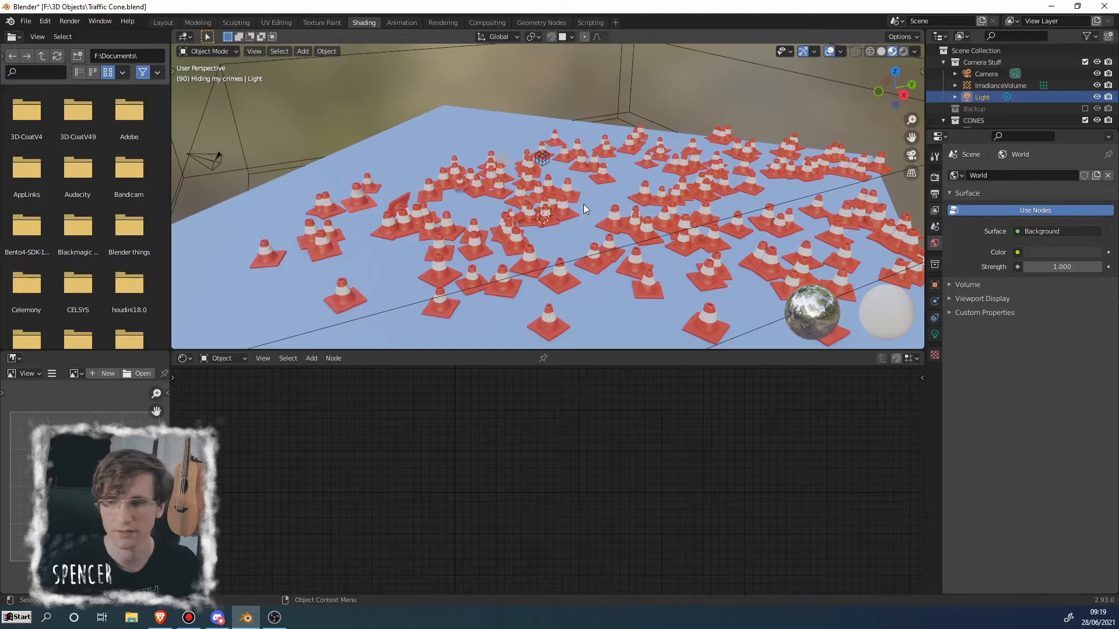
pyautogui.scroll(-2, 583, 210)
pyautogui.moveTo(596, 214); pyautogui.dragTo(565, 209, button='middle')
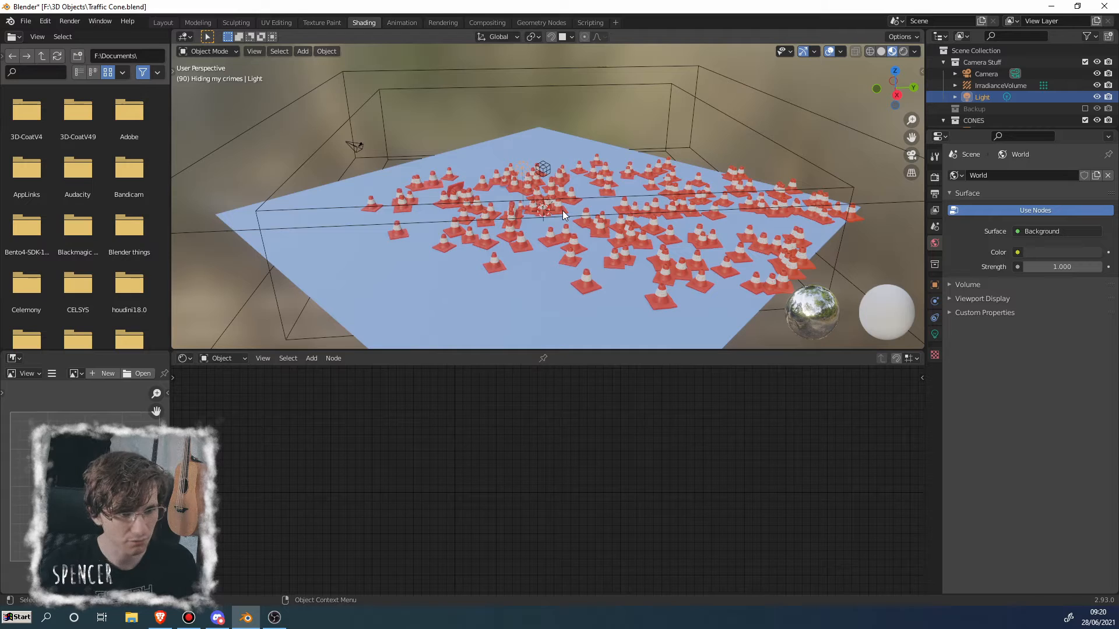
pyautogui.scroll(-3, 561, 211)
pyautogui.moveTo(583, 219); pyautogui.dragTo(533, 201, button='middle')
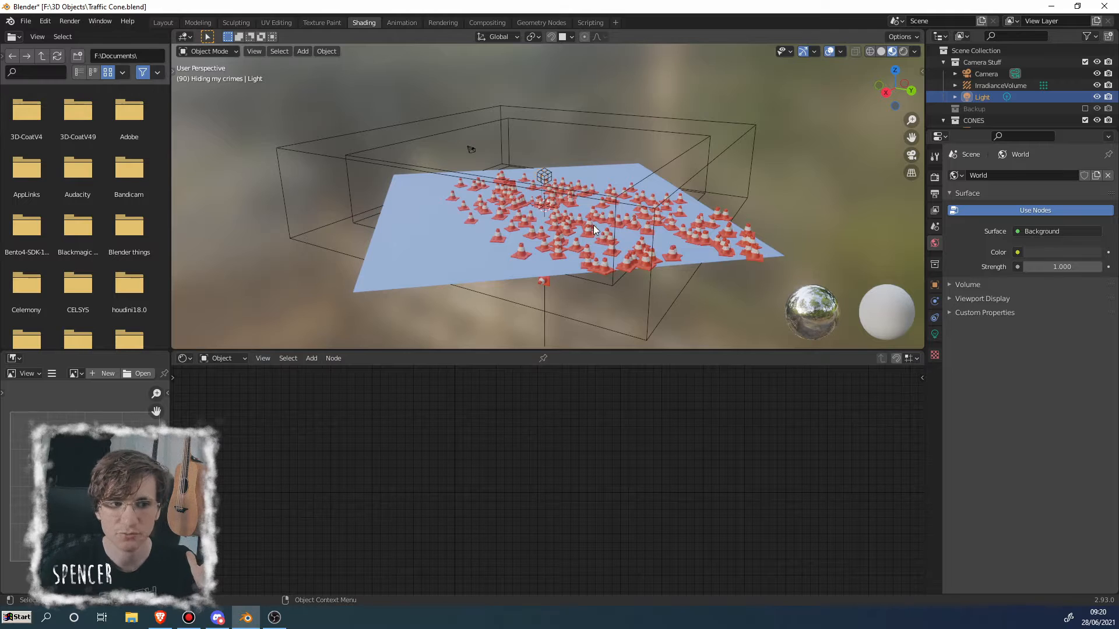
pyautogui.moveTo(593, 225); pyautogui.dragTo(678, 223, button='middle')
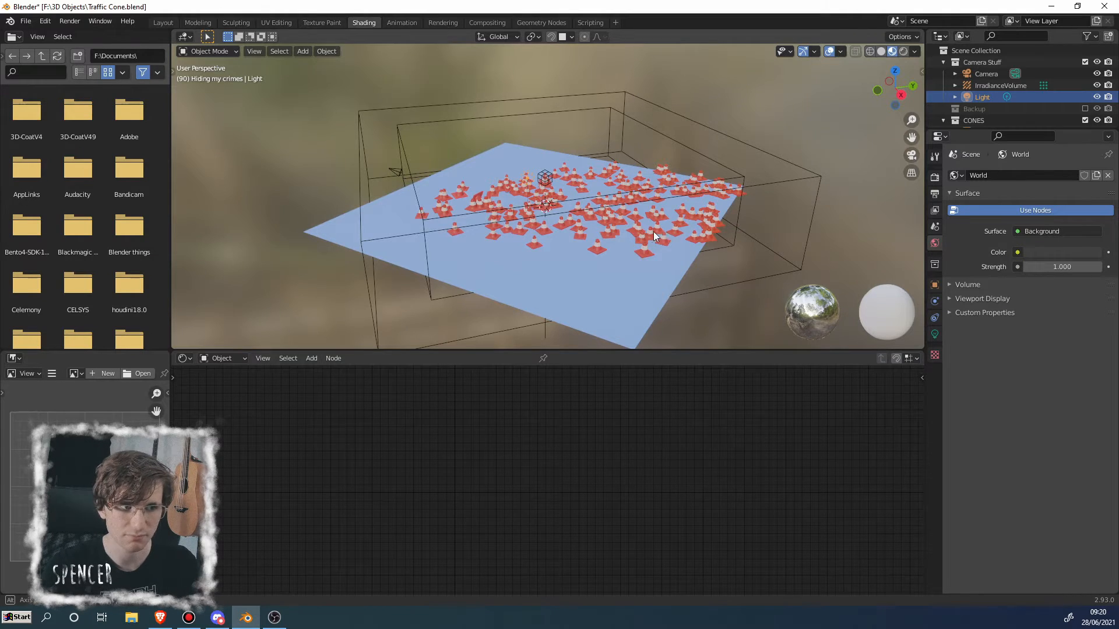
pyautogui.moveTo(653, 232); pyautogui.dragTo(733, 255, button='middle')
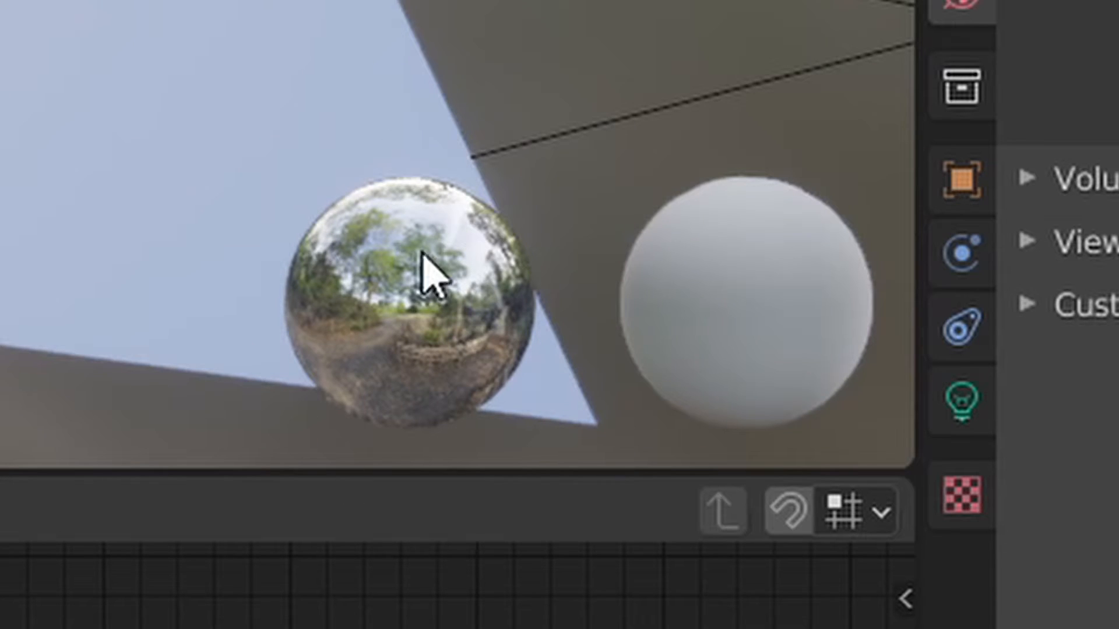
pyautogui.moveTo(38, 140); pyautogui.dragTo(504, 284, button='middle')
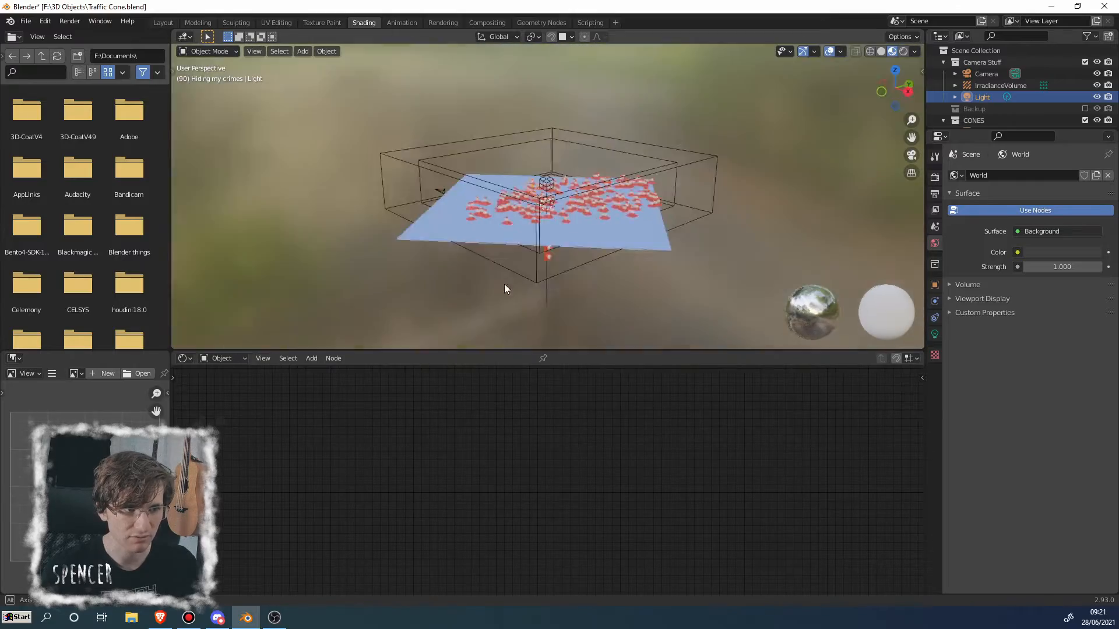
pyautogui.scroll(5, 582, 274)
pyautogui.moveTo(581, 274); pyautogui.dragTo(740, 271, button='middle')
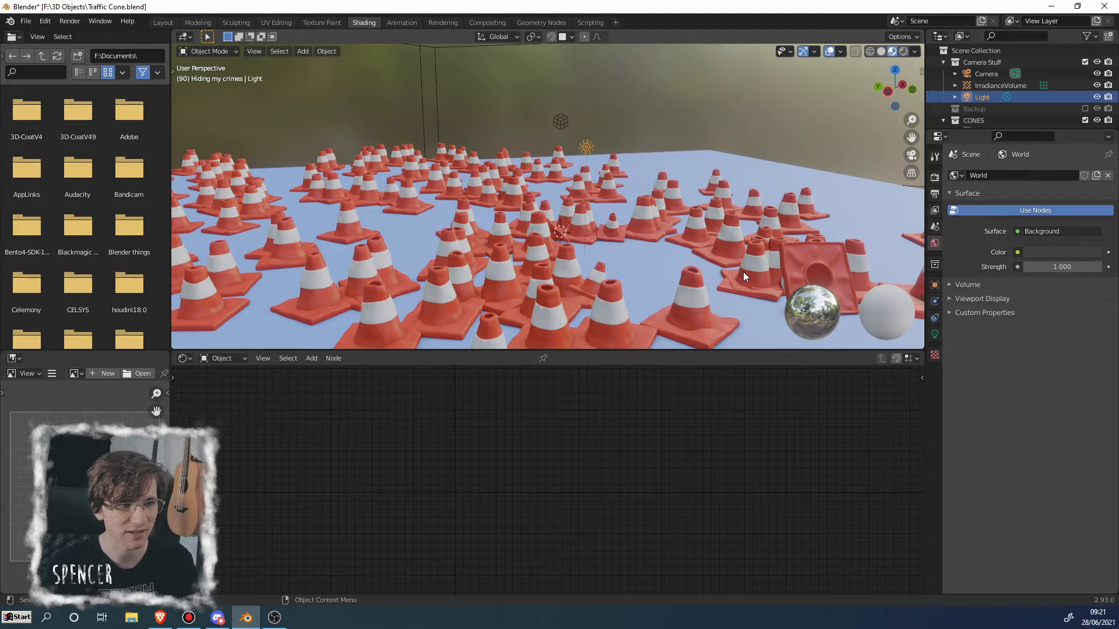
pyautogui.moveTo(726, 271); pyautogui.dragTo(451, 300, button='middle')
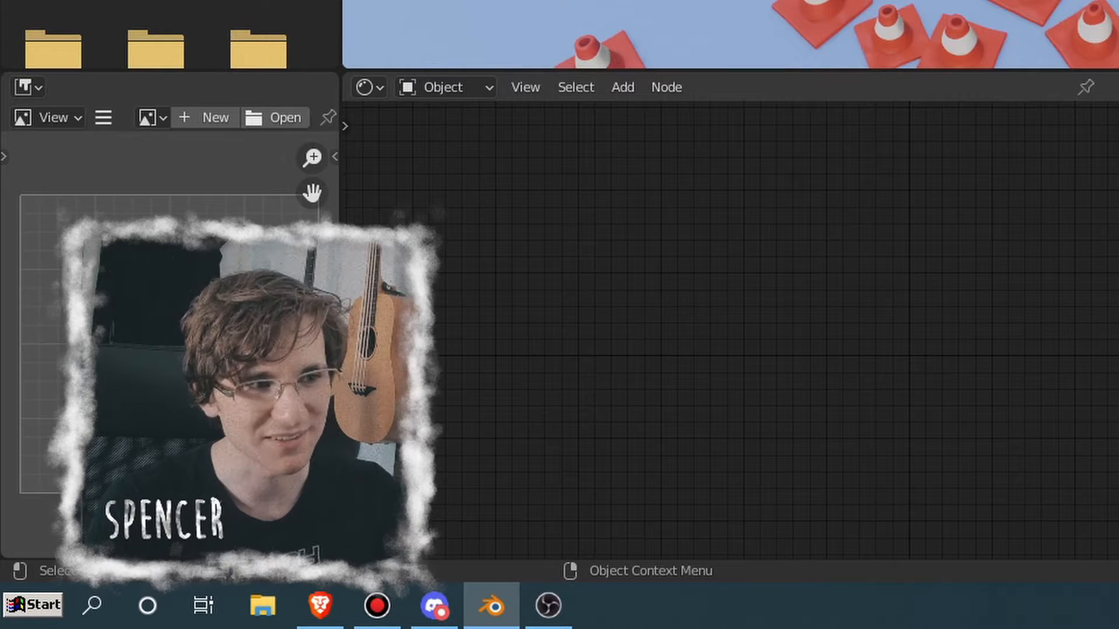
# Step: Select the topmost source cone beneath the ground plane to show its material nodes
pyautogui.scroll(-6, 477, 274)
pyautogui.moveTo(477, 274); pyautogui.dragTo(518, 268, button='middle')
pyautogui.moveTo(1037, 2); pyautogui.dragTo(1073, 11, button='middle')
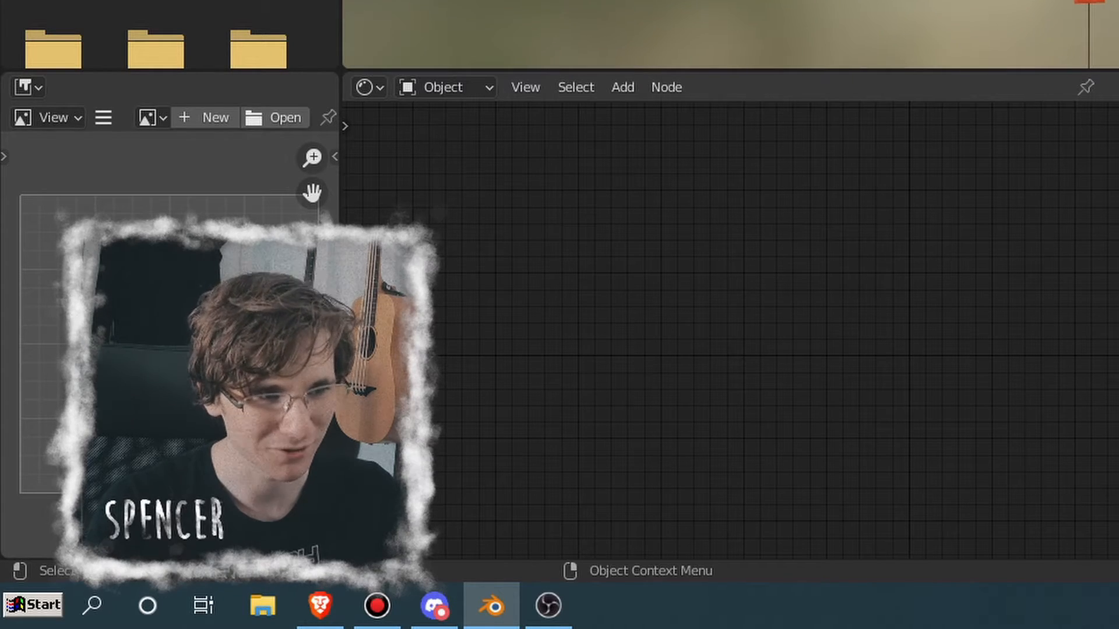
pyautogui.click(1038, 6)
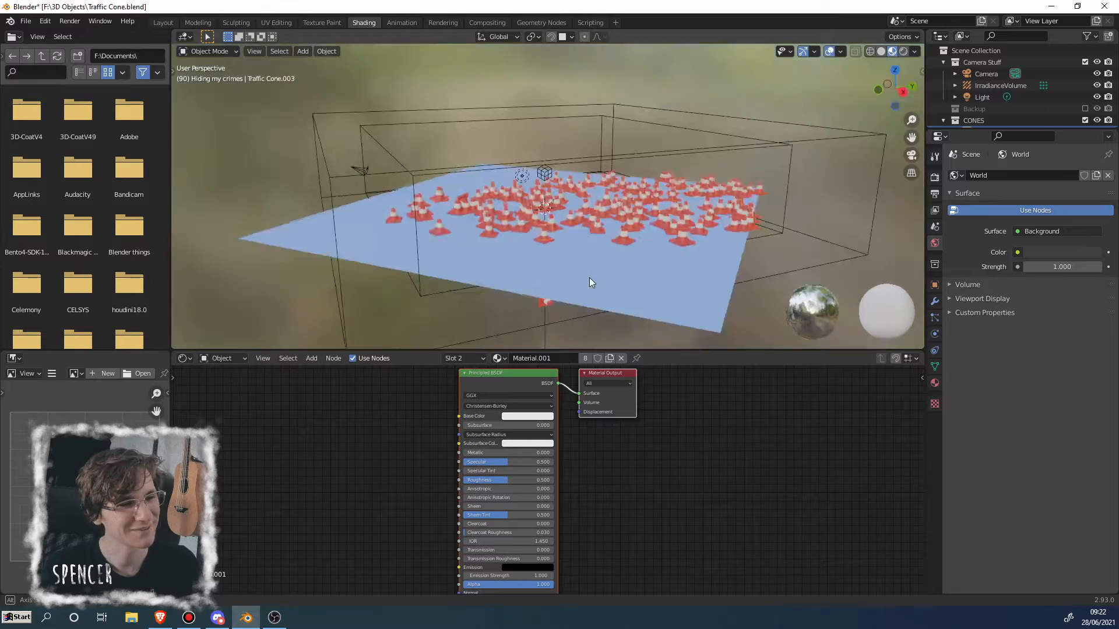
# Step: Select the irradiance volume and look through the editor types available for the node area
pyautogui.scroll(2, 575, 236)
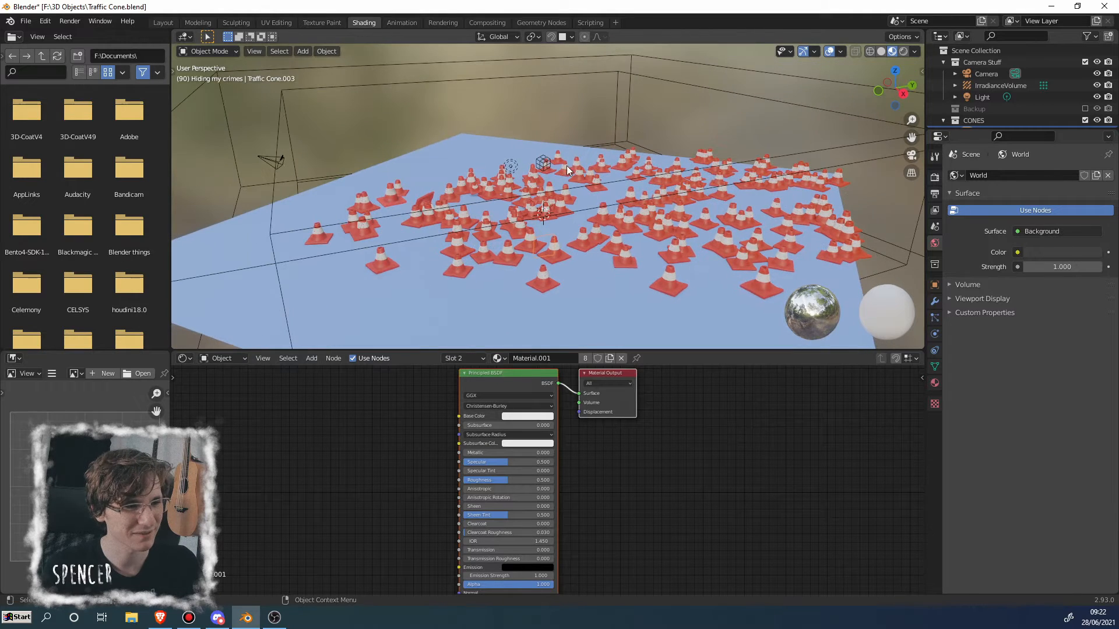
pyautogui.click(541, 151)
pyautogui.scroll(-2, 536, 198)
pyautogui.scroll(-1, 534, 190)
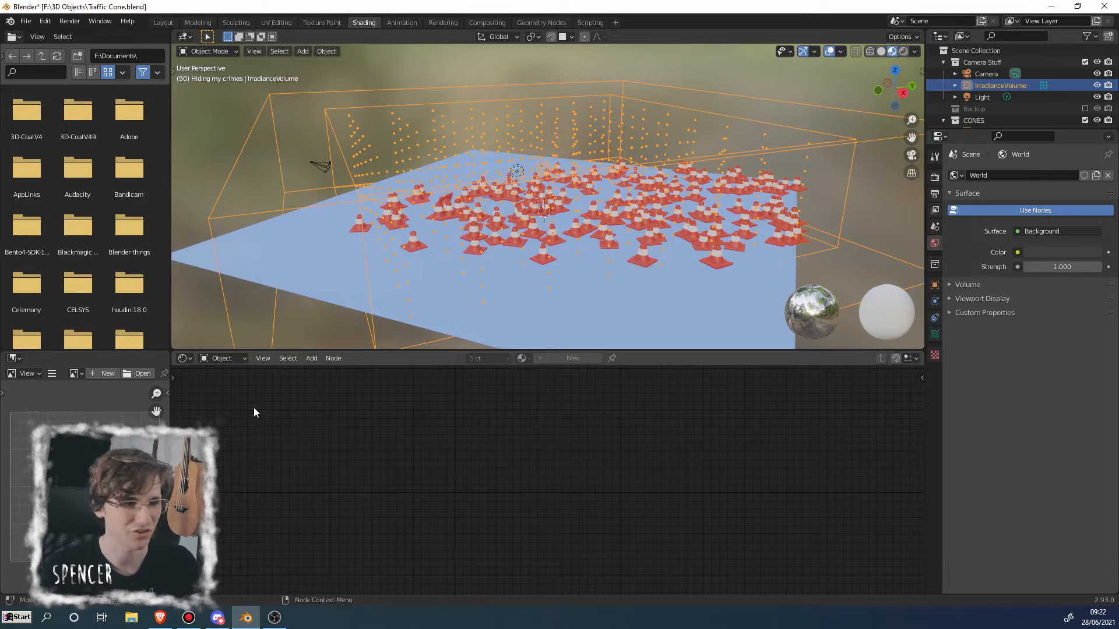
pyautogui.click(187, 359)
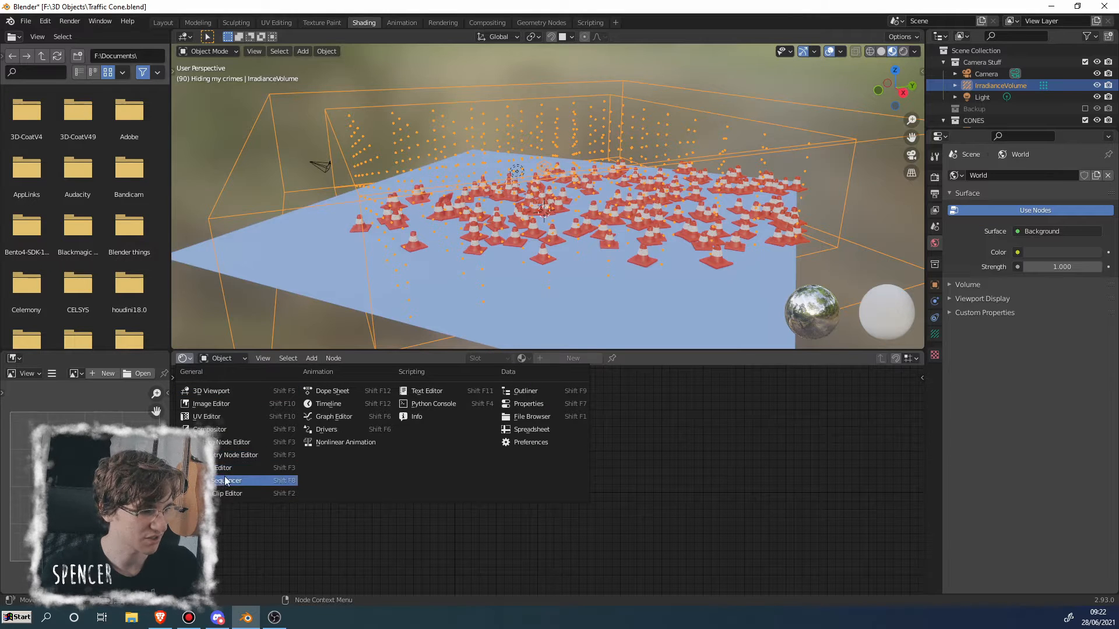
# Step: Select the topmost source cone beneath the ground plane and frame it alongside its material nodes
pyautogui.moveTo(478, 256); pyautogui.dragTo(492, 232, button='middle')
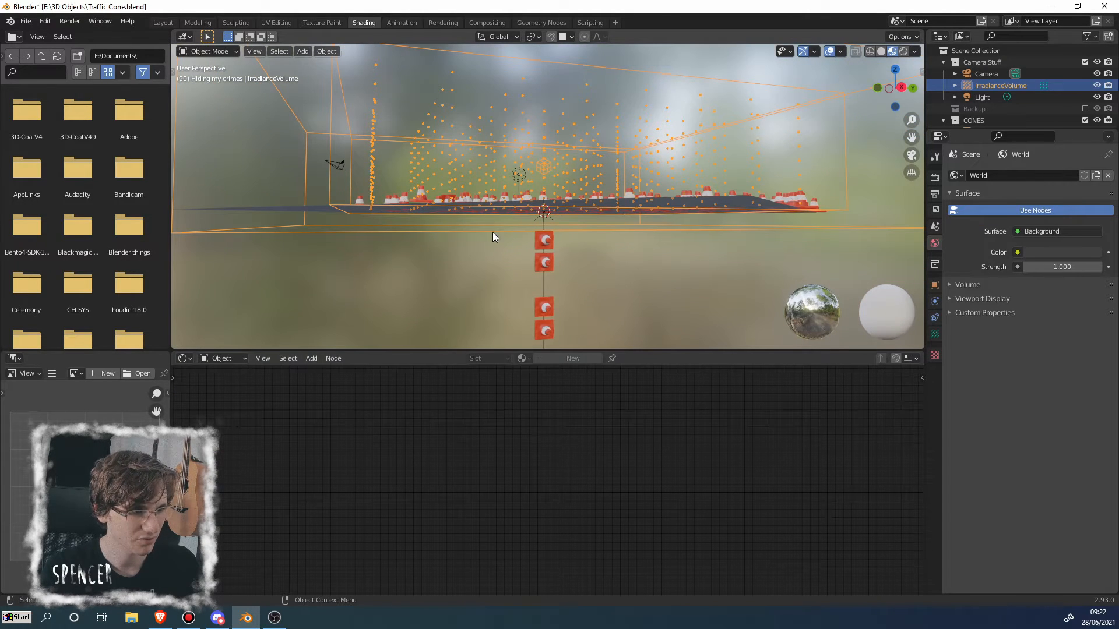
pyautogui.click(552, 245)
pyautogui.press('KP_Decimal')
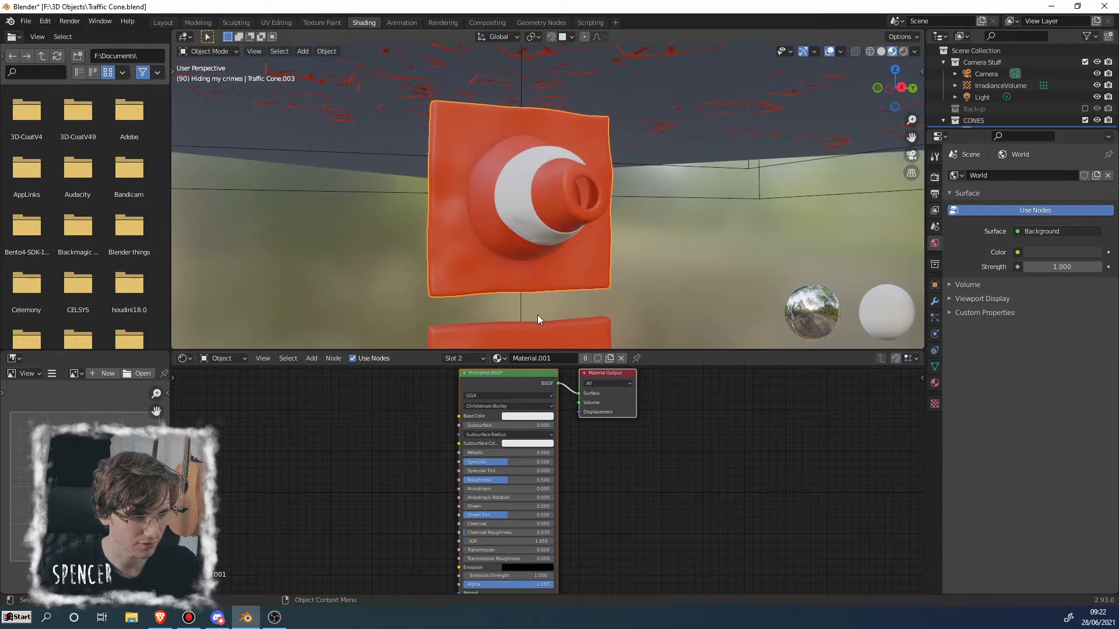
pyautogui.scroll(-2, 537, 315)
pyautogui.scroll(-2, 617, 468)
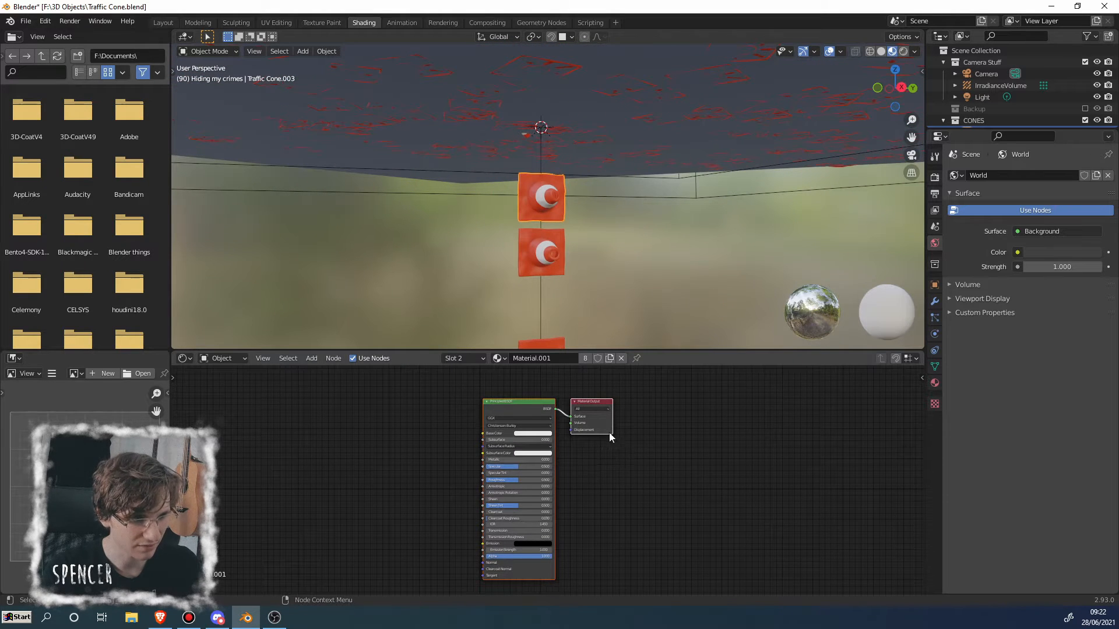
# Step: Enlarge the shader editor upward and merge it over the image editor area beside it
pyautogui.moveTo(565, 352); pyautogui.dragTo(566, 262)
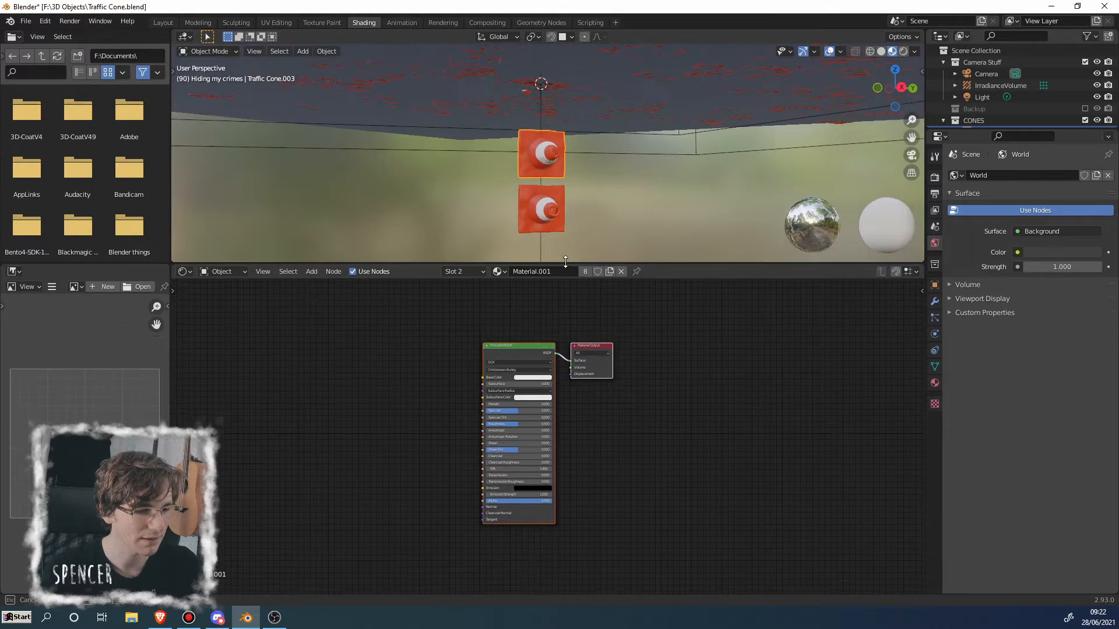
pyautogui.scroll(1, 641, 429)
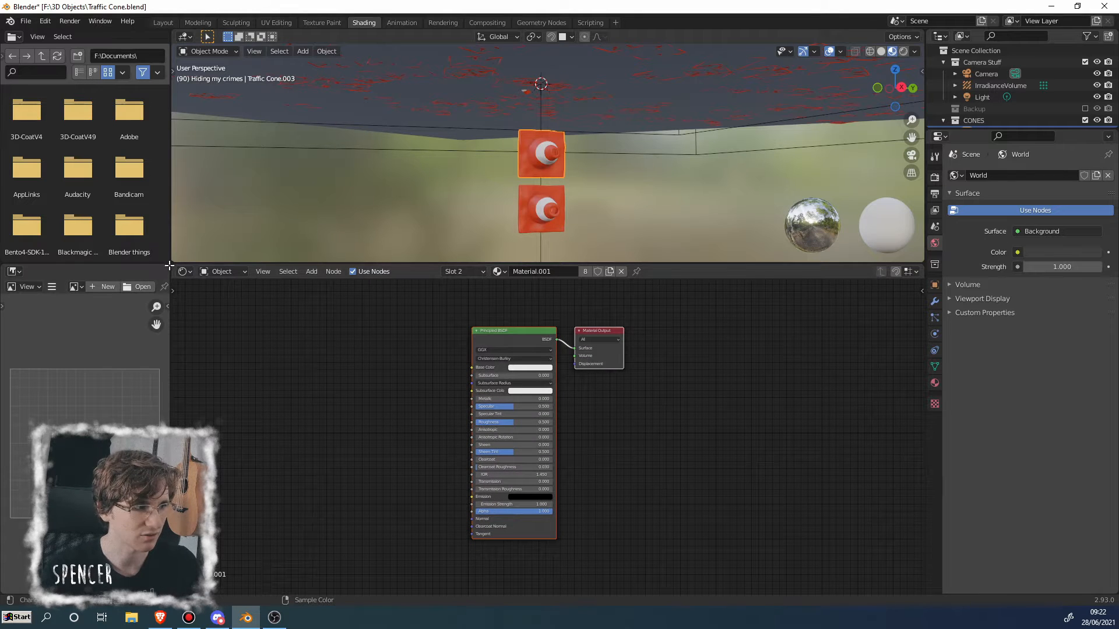
pyautogui.moveTo(171, 264); pyautogui.dragTo(160, 267)
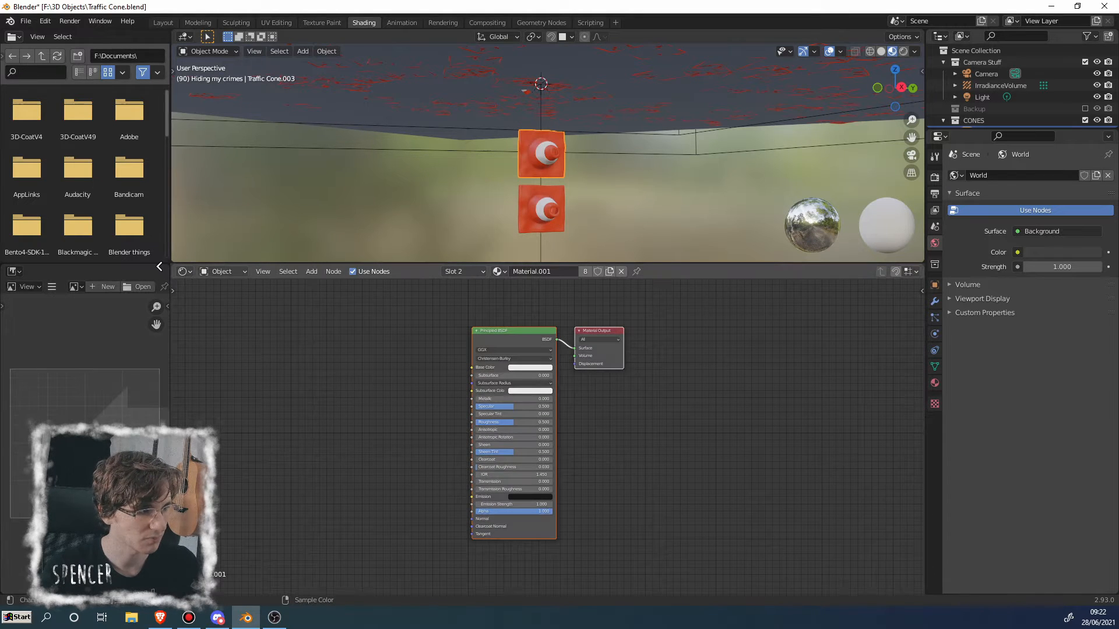
pyautogui.press('Escape')
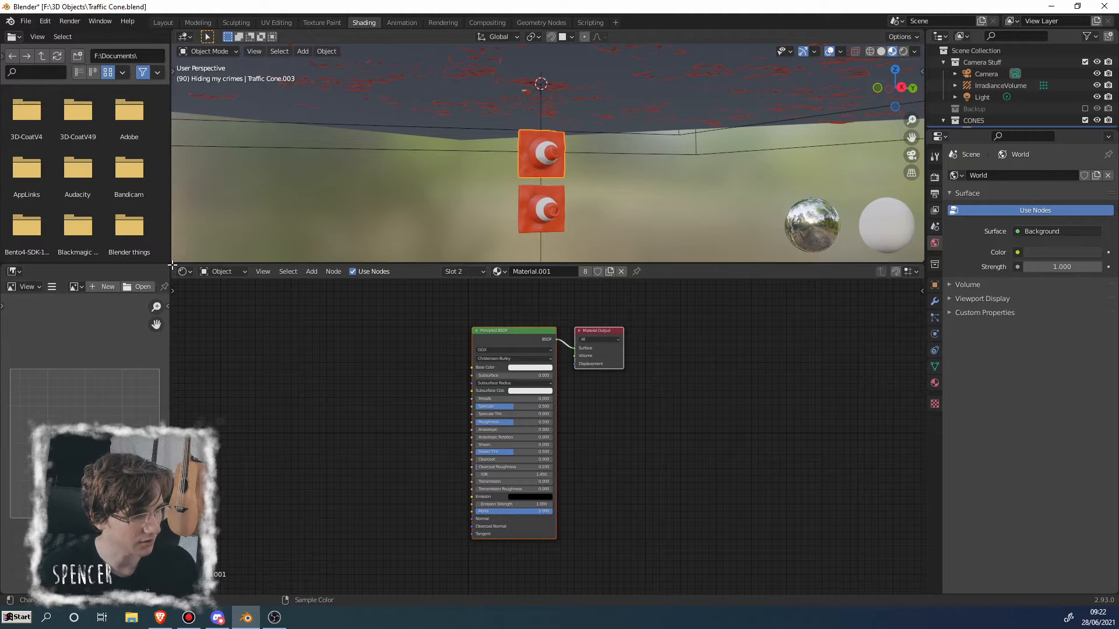
pyautogui.moveTo(172, 264); pyautogui.dragTo(156, 268)
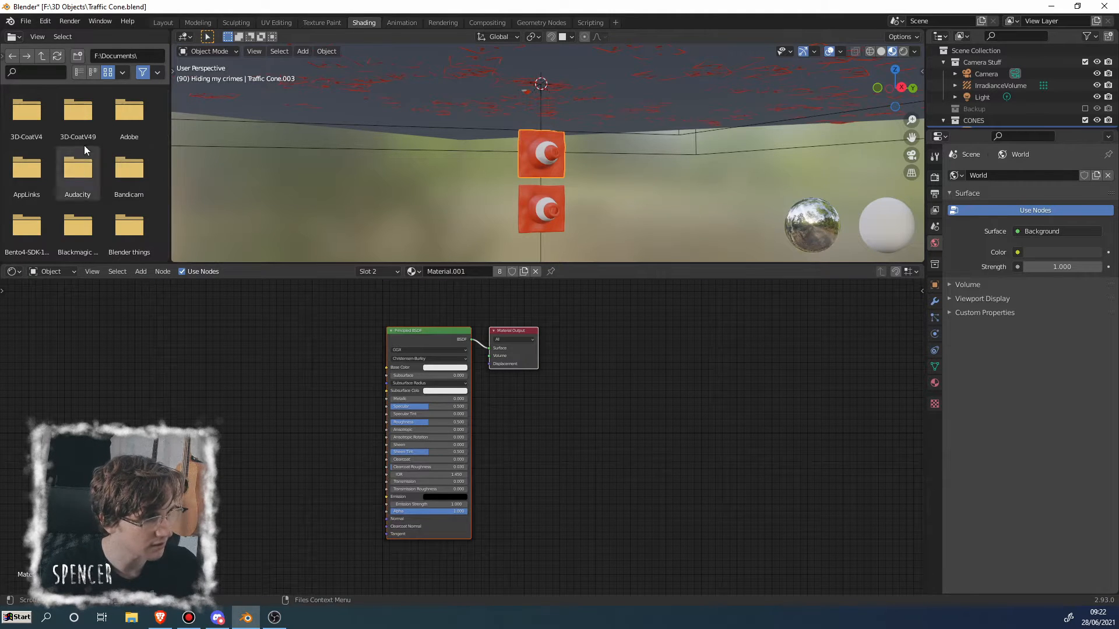
# Step: Merge the 3D viewport over the file browser, enlarge the viewport slightly downward and show the selected cone side-on
pyautogui.moveTo(172, 261); pyautogui.dragTo(143, 257)
pyautogui.moveTo(211, 262); pyautogui.dragTo(212, 313)
pyautogui.moveTo(284, 421); pyautogui.dragTo(297, 460, button='middle')
pyautogui.scroll(4, 437, 233)
pyautogui.moveTo(457, 210); pyautogui.dragTo(535, 224, button='middle')
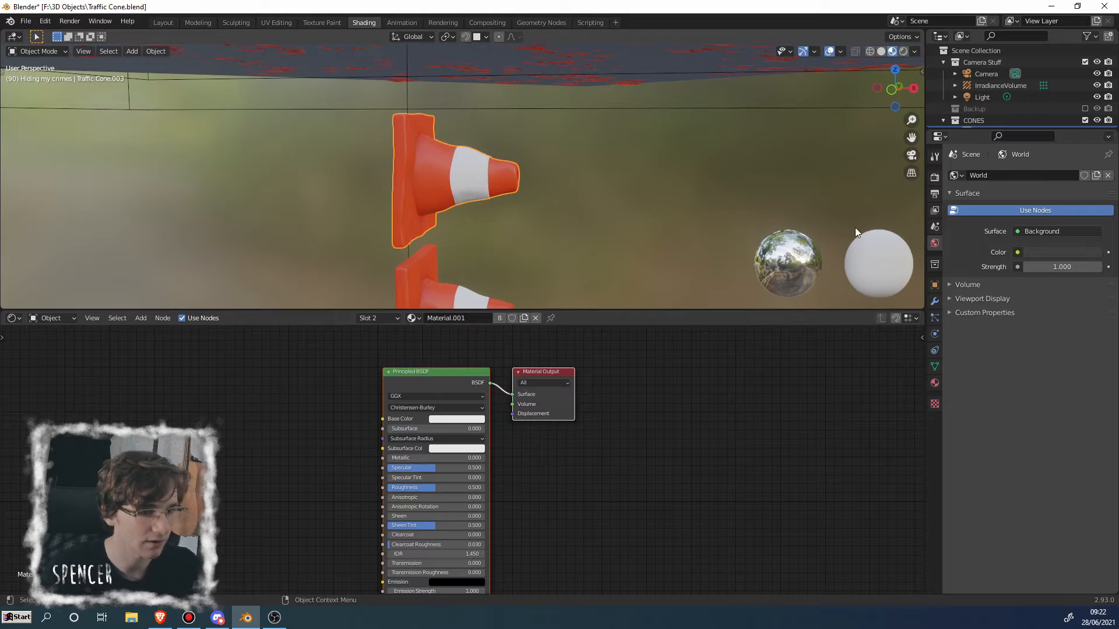
# Step: Show the selected source cone's material properties and make the slot named Material active, with its node tree in view
pyautogui.click(933, 383)
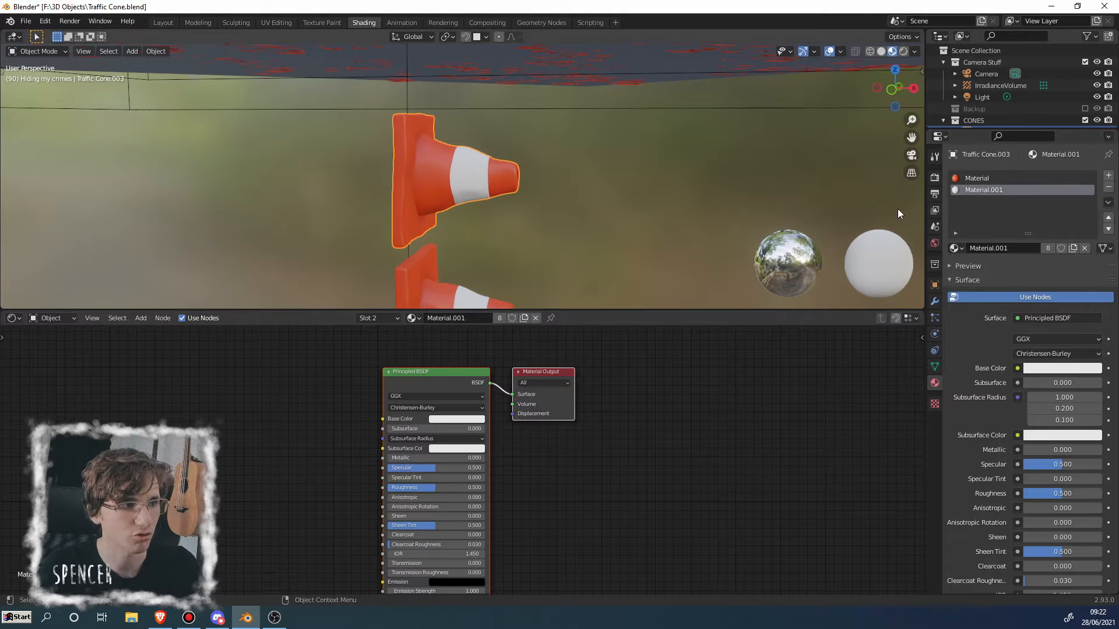
pyautogui.click(991, 179)
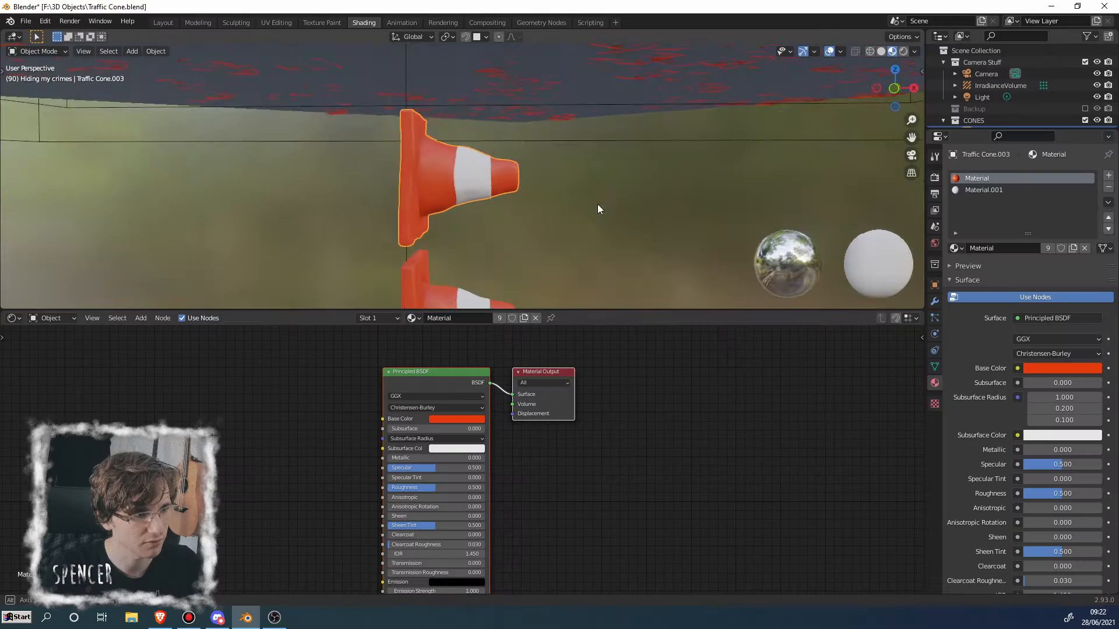
pyautogui.moveTo(597, 204); pyautogui.dragTo(577, 231, button='middle')
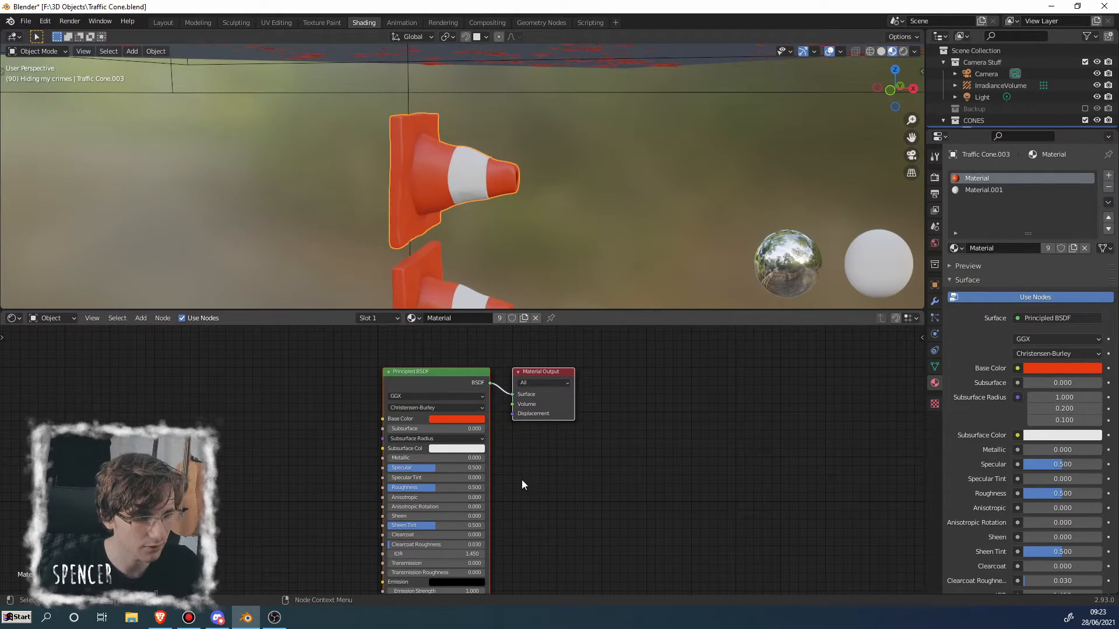
pyautogui.scroll(-2, 409, 347)
pyautogui.moveTo(375, 355); pyautogui.dragTo(364, 359, button='middle')
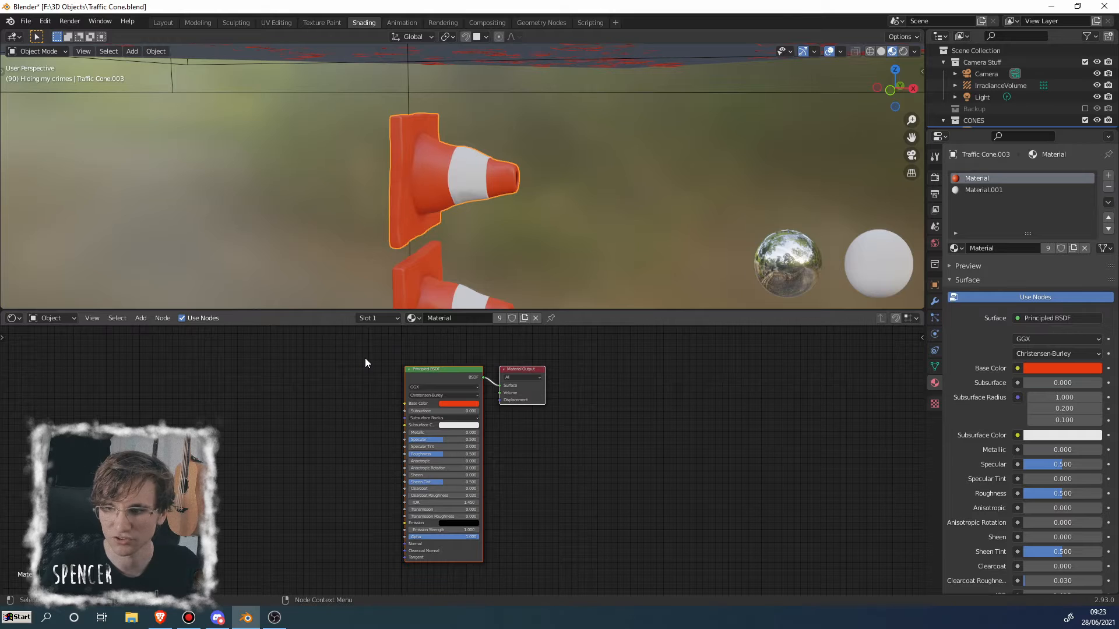
# Step: Examine the scattered cones above the ground plane, the source cones beneath it and the Principled BSDF node of the active material
pyautogui.scroll(-6, 491, 144)
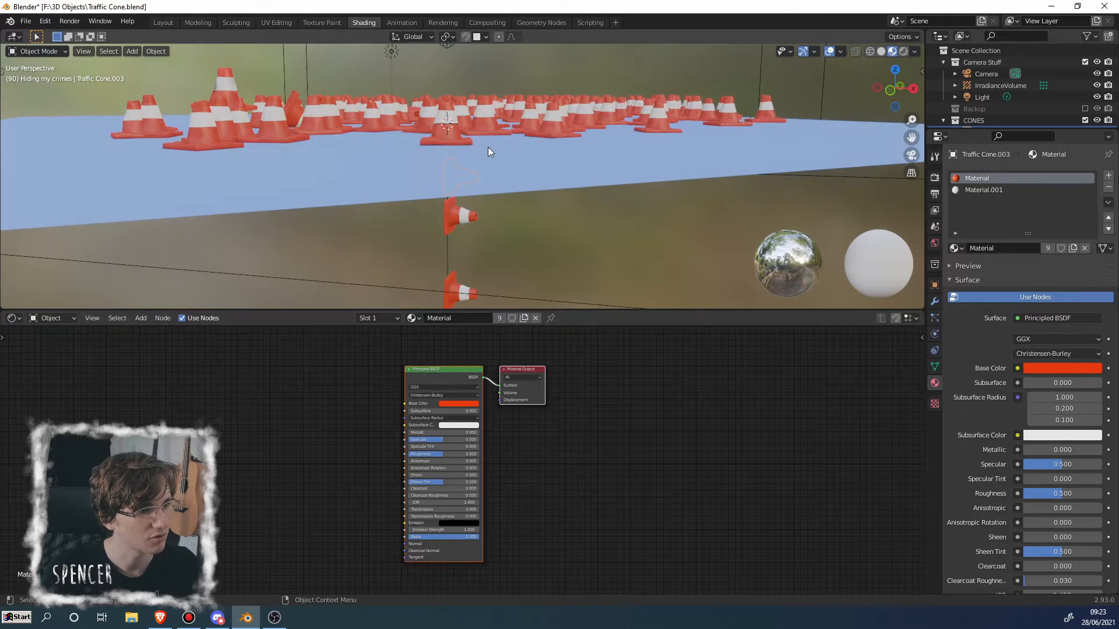
pyautogui.scroll(-3, 488, 147)
pyautogui.moveTo(478, 150); pyautogui.dragTo(457, 140, button='middle')
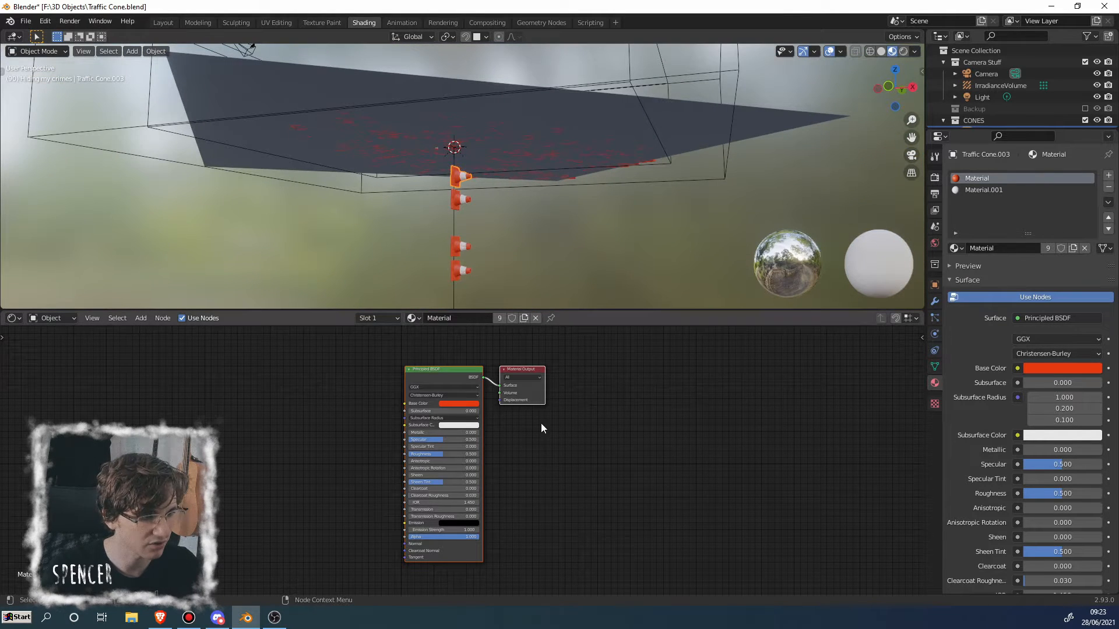
pyautogui.scroll(3, 621, 475)
pyautogui.moveTo(615, 470); pyautogui.dragTo(680, 499, button='middle')
pyautogui.scroll(-1, 640, 474)
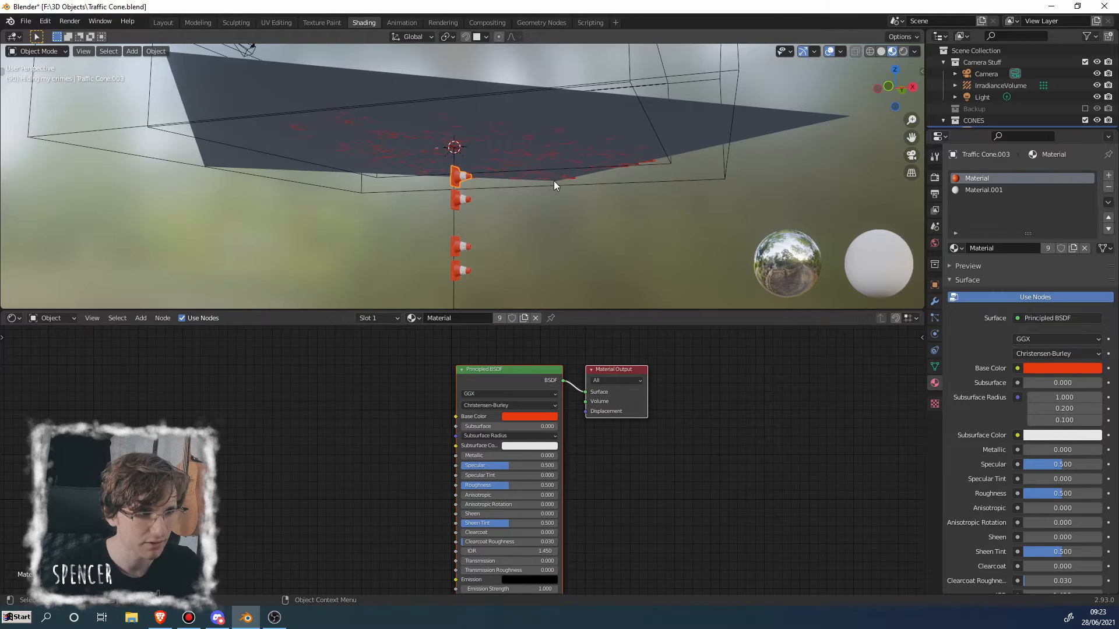
pyautogui.scroll(-3, 554, 185)
pyautogui.moveTo(479, 221); pyautogui.dragTo(518, 255, button='middle')
pyautogui.scroll(3, 456, 225)
pyautogui.moveTo(456, 224); pyautogui.dragTo(423, 194, button='middle')
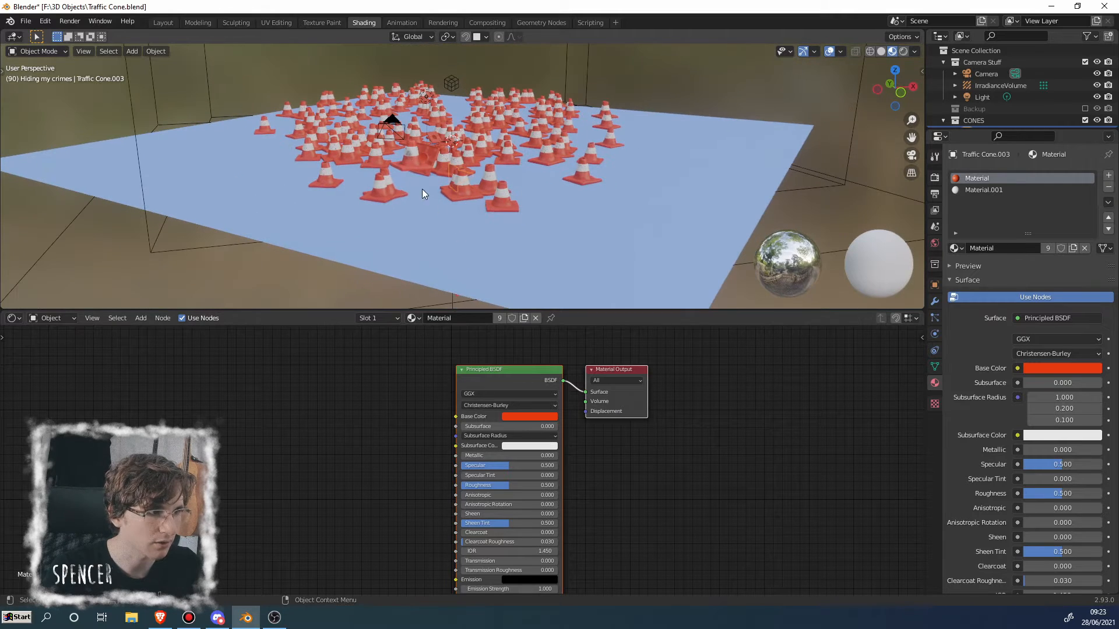
# Step: Select the hero cone among the scattered cones and move its Hero Cone image texture node farther away from the Principled BSDF
pyautogui.click(408, 161)
pyautogui.click(423, 166)
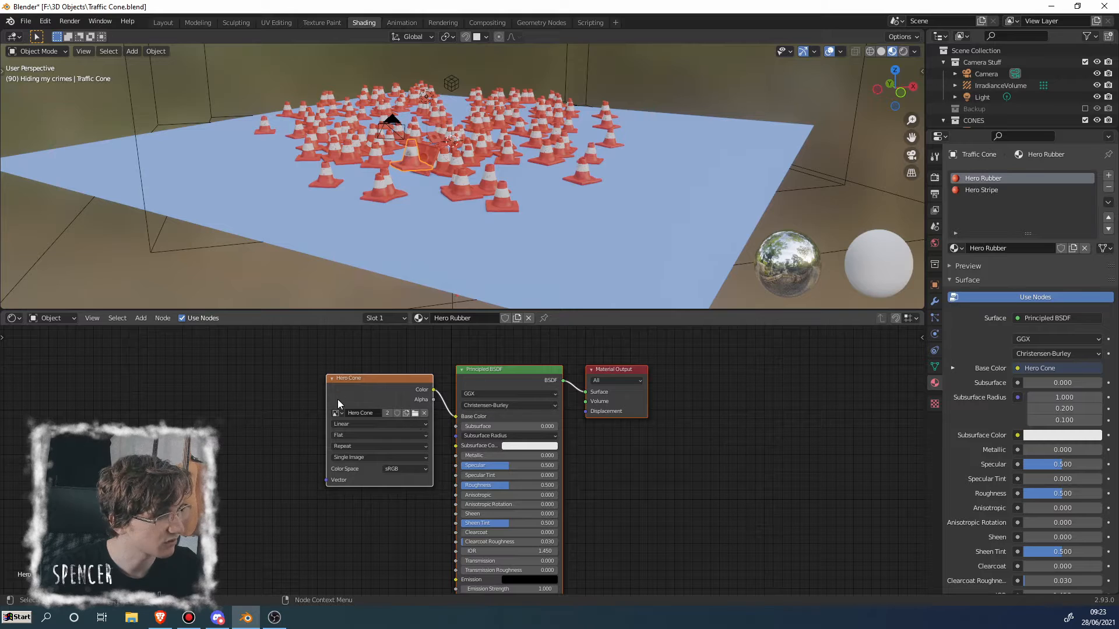
pyautogui.moveTo(371, 394); pyautogui.dragTo(360, 390)
pyautogui.moveTo(221, 362); pyautogui.dragTo(294, 405)
pyautogui.moveTo(394, 442); pyautogui.dragTo(353, 431, button='middle')
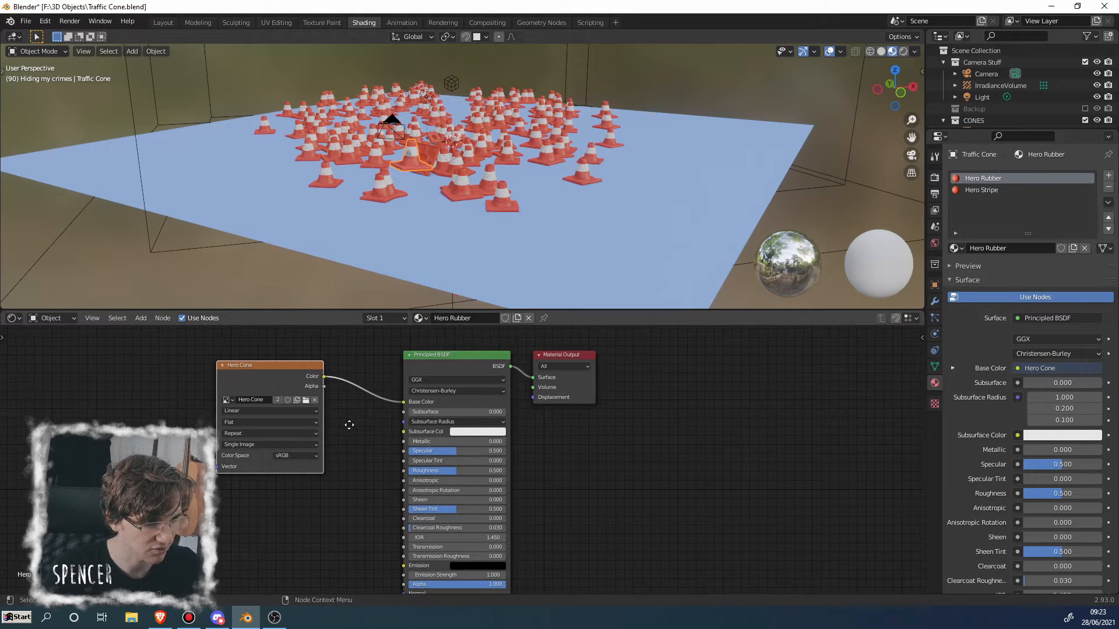
# Step: Select and frame the topmost source cone beneath the ground plane and look at its Principled BSDF's Base Color
pyautogui.moveTo(496, 229); pyautogui.dragTo(434, 175, button='middle')
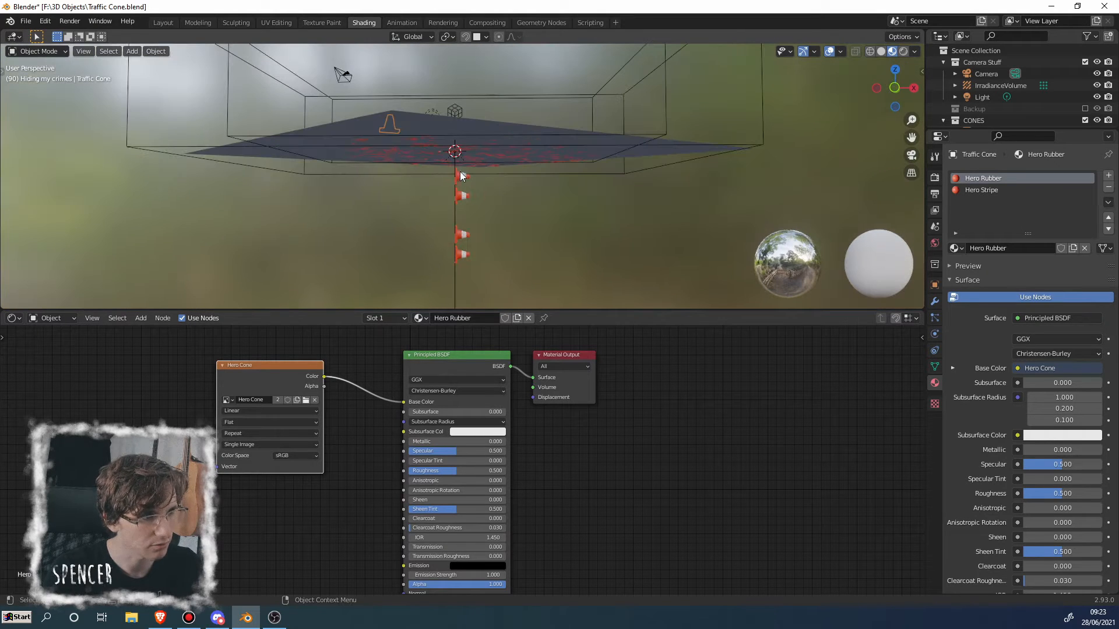
pyautogui.click(462, 177)
pyautogui.press('KP_Decimal')
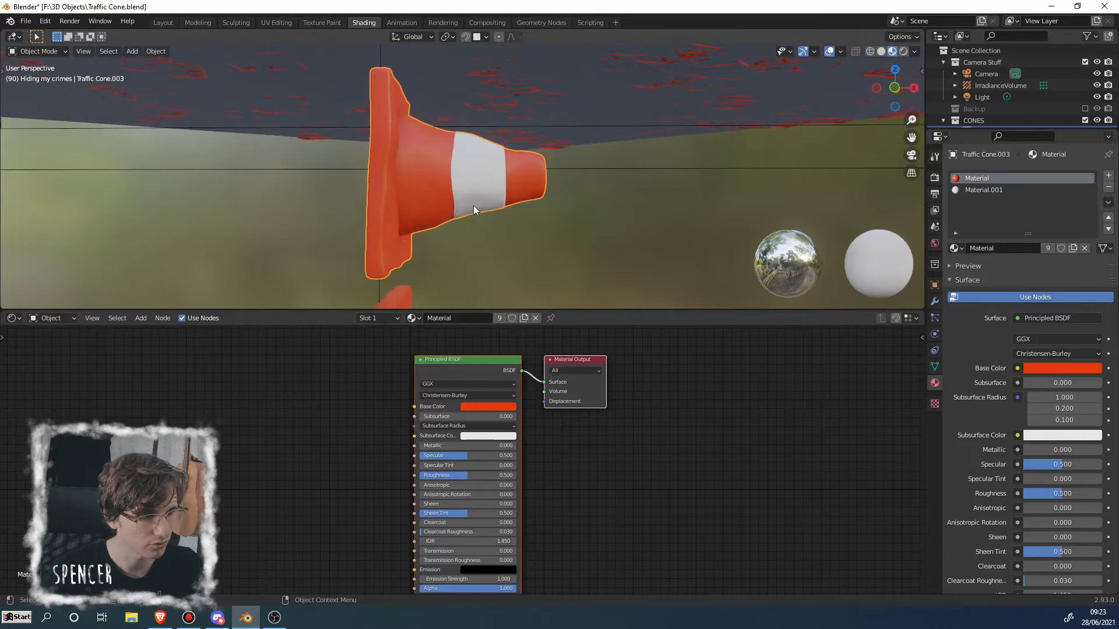
pyautogui.click(485, 407)
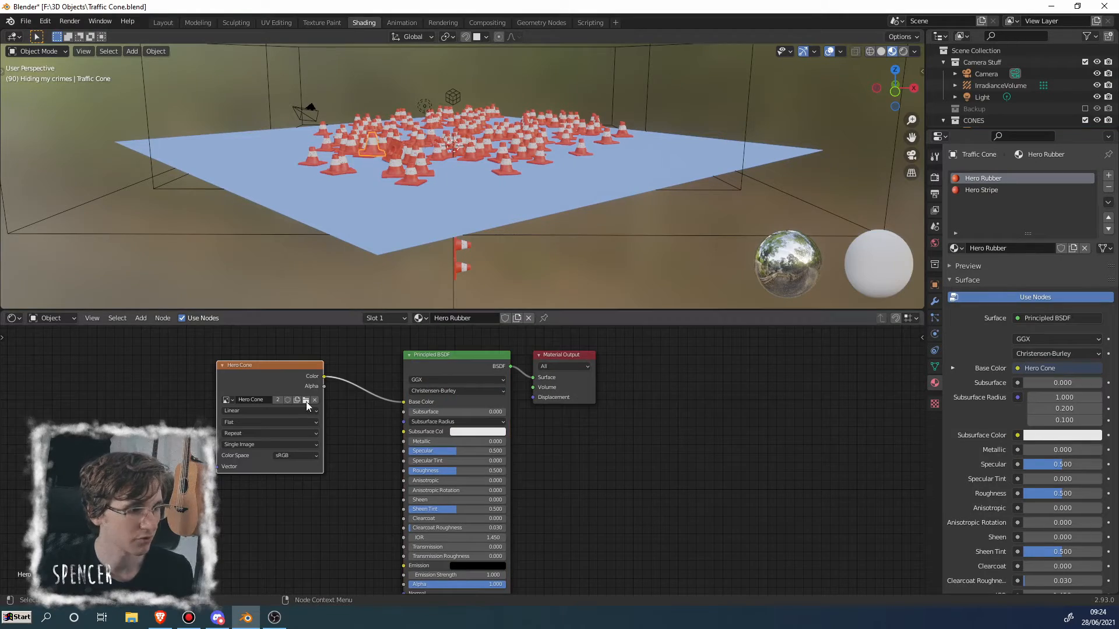
# Step: Switch from the hero cone back to the topmost source cone beneath the plane and frame it side-on
pyautogui.scroll(-1, 352, 198)
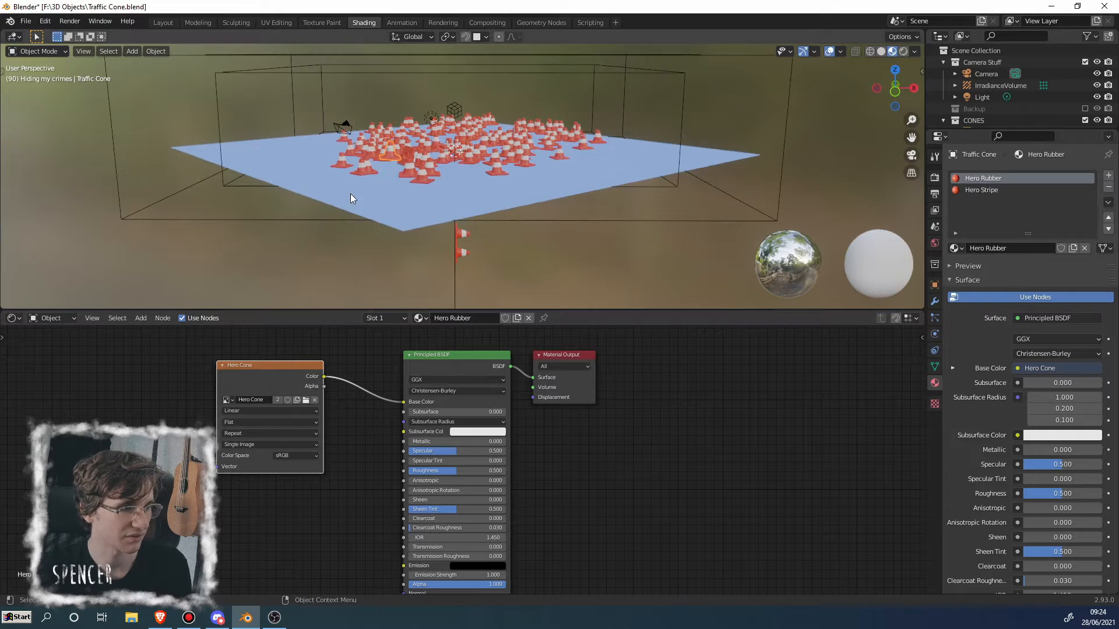
pyautogui.moveTo(352, 200); pyautogui.dragTo(351, 176, button='middle')
pyautogui.click(464, 174)
pyautogui.press('KP_Decimal')
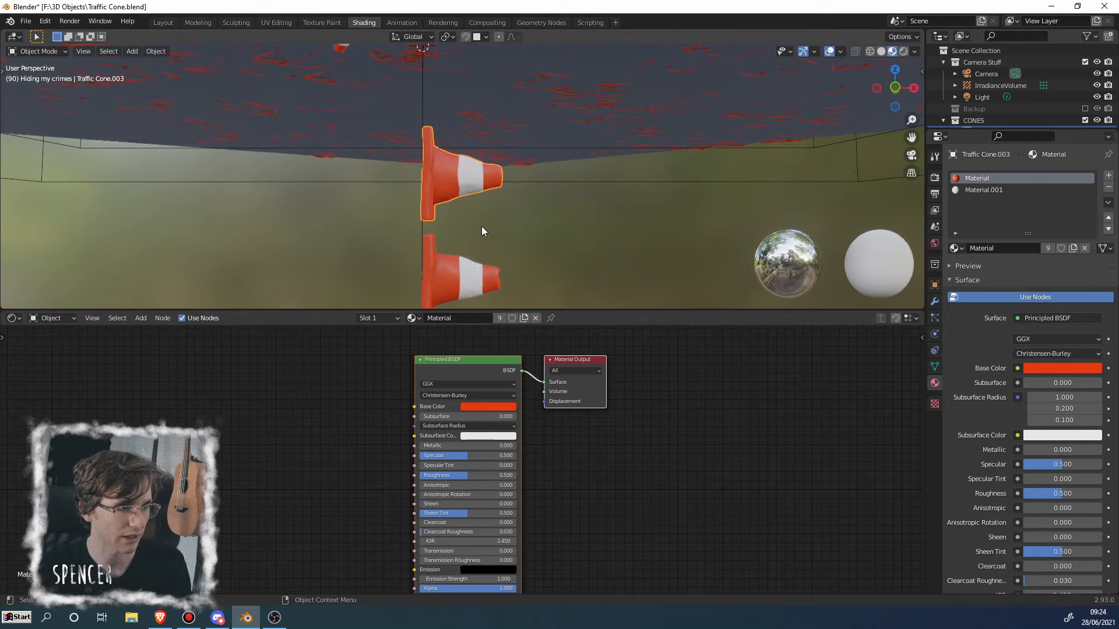
pyautogui.moveTo(481, 226)
pyautogui.mouseDown(button='middle')
pyautogui.moveTo(467, 253)
pyautogui.moveTo(467, 230)
pyautogui.moveTo(411, 236)
pyautogui.moveTo(439, 267)
pyautogui.moveTo(468, 242)
pyautogui.mouseUp(button='middle')
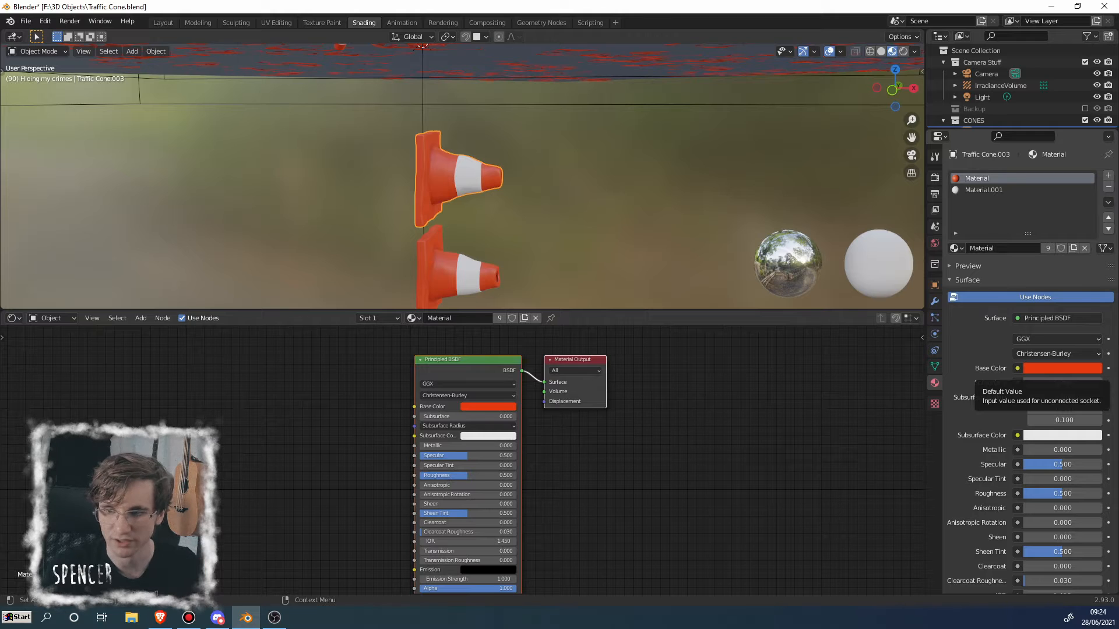
# Step: Add a Noise Texture node to the cone's orange material, found by searching for "texture", and place it before the Principled BSDF
pyautogui.moveTo(370, 367); pyautogui.dragTo(471, 389, button='middle')
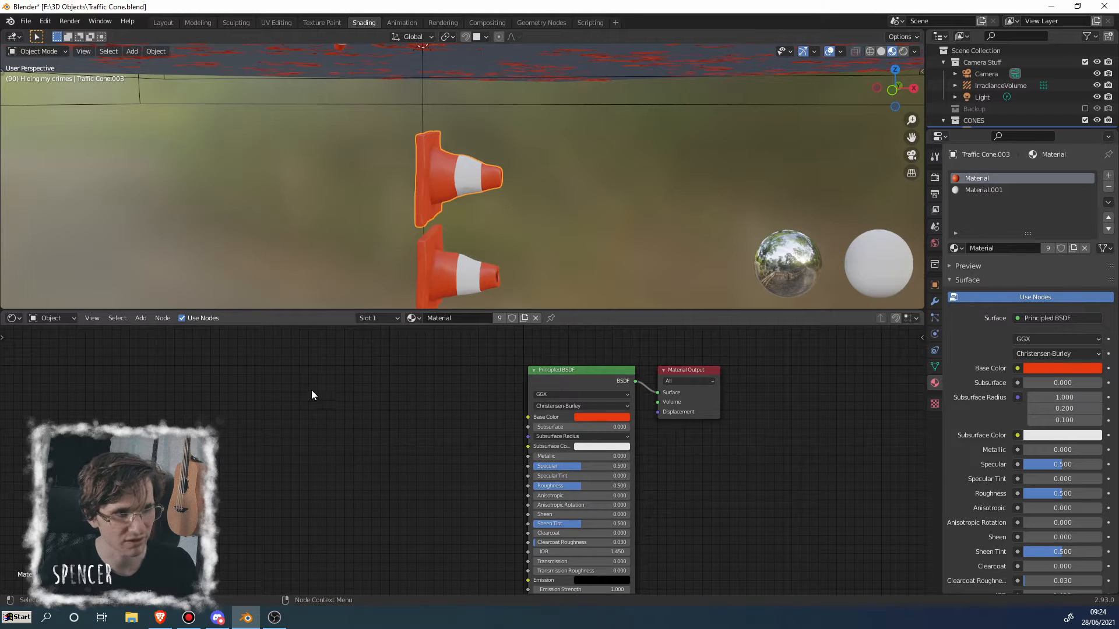
pyautogui.moveTo(310, 387); pyautogui.dragTo(322, 389, button='middle')
pyautogui.hotkey('shift', 'a')
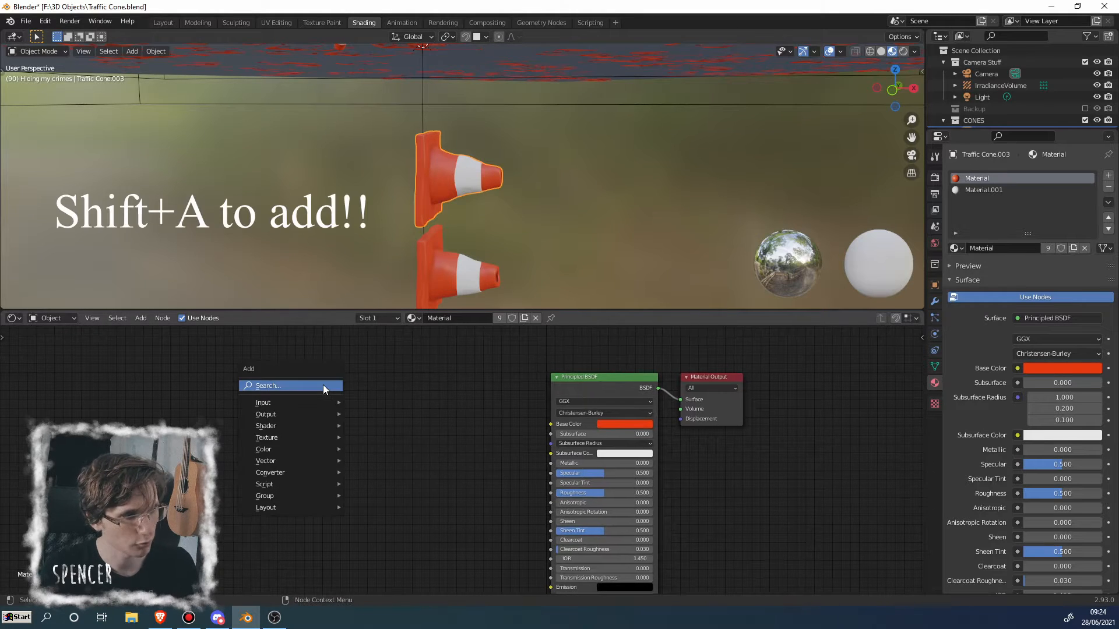
pyautogui.click(324, 387)
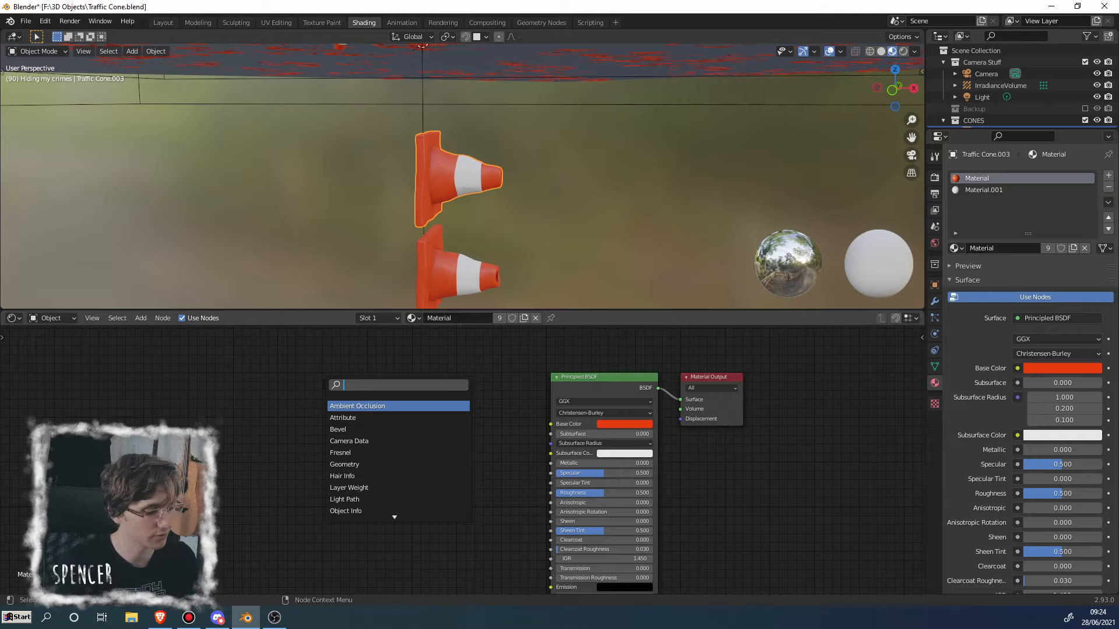
pyautogui.write('texture')
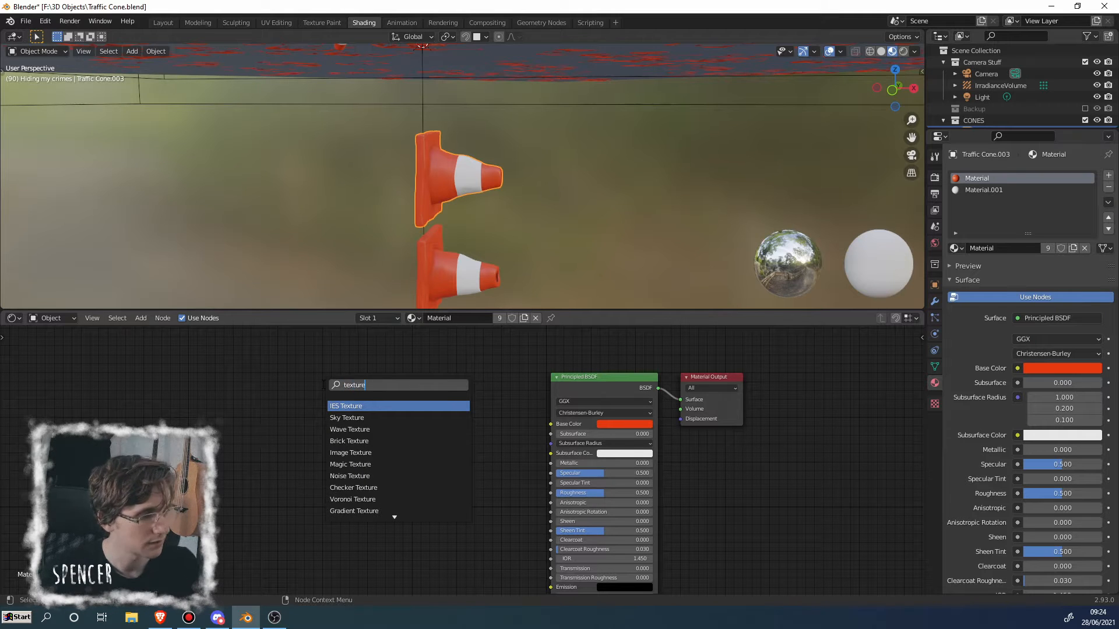
pyautogui.scroll(-3, 387, 511)
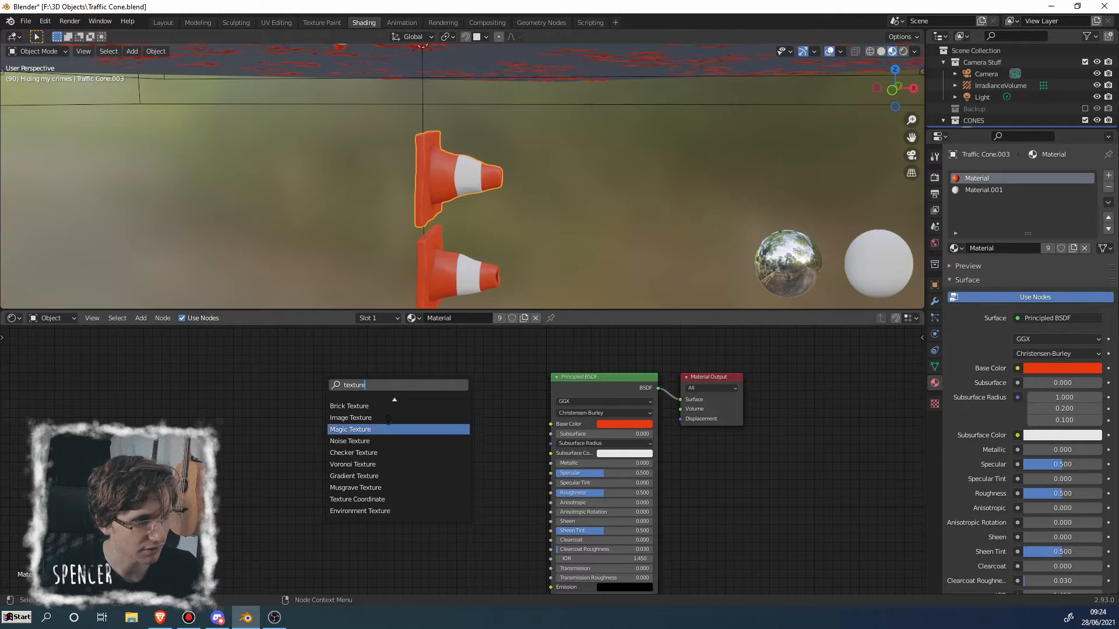
pyautogui.scroll(5, 387, 421)
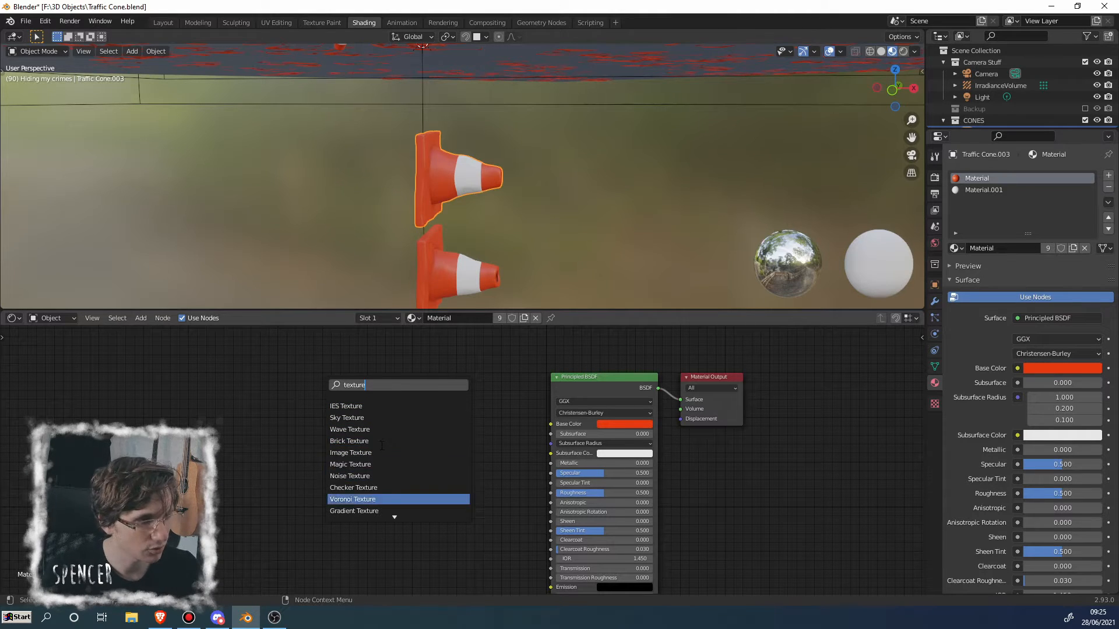
pyautogui.scroll(-3, 388, 511)
pyautogui.scroll(3, 381, 445)
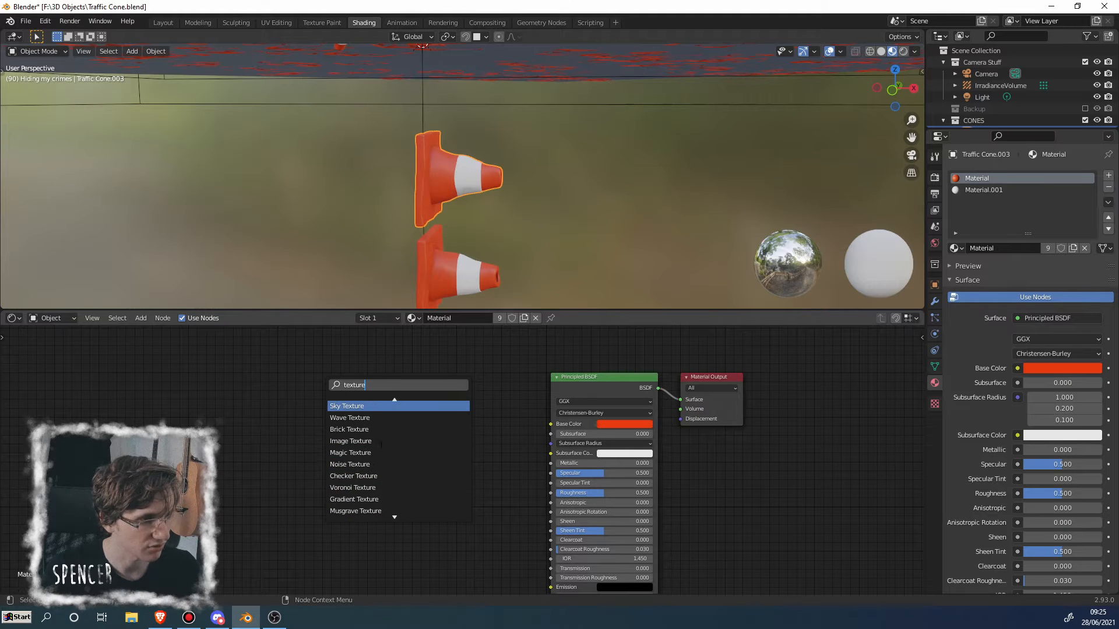
pyautogui.click(360, 476)
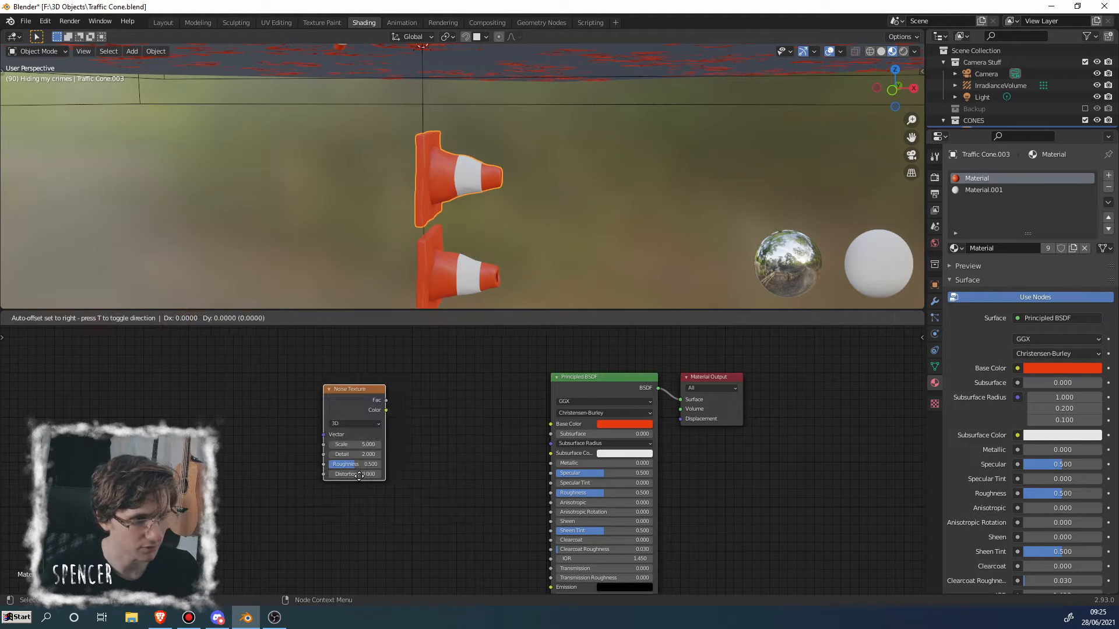
pyautogui.click(375, 479)
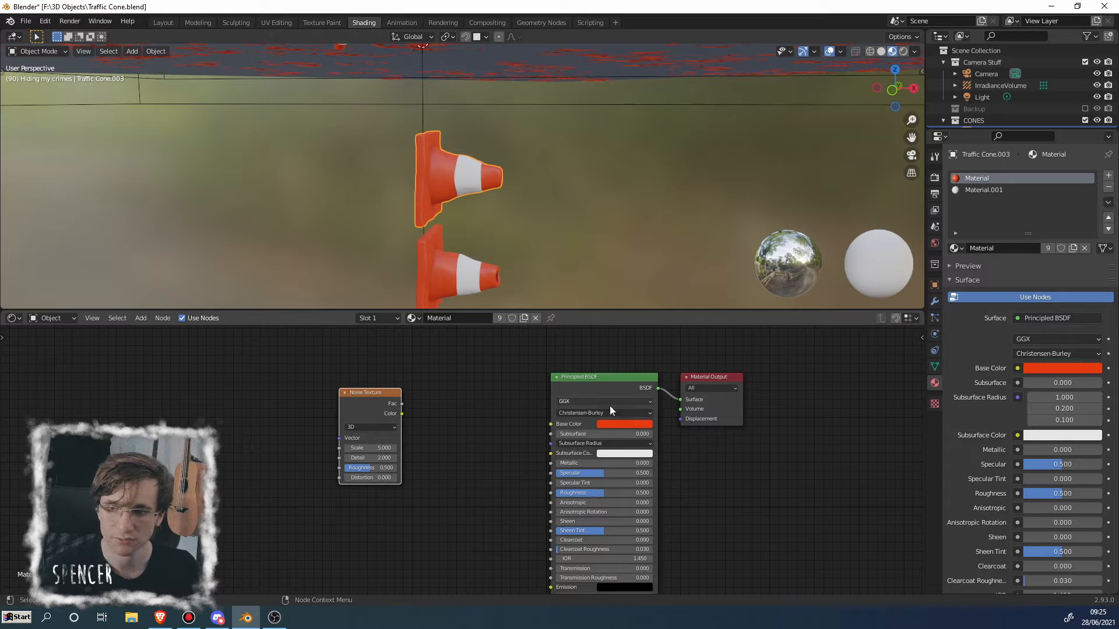
# Step: Search the add-on preferences for "node", check whether Node Wrangler is enabled, view its details and close the preferences
pyautogui.click(70, 21)
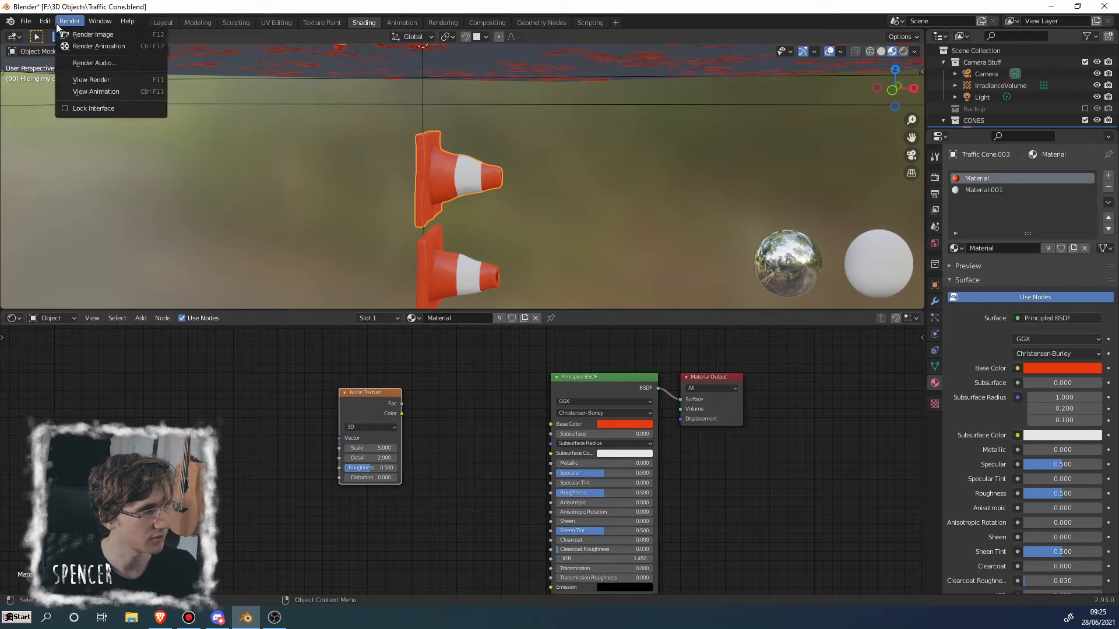
pyautogui.moveTo(44, 21)
pyautogui.click(82, 188)
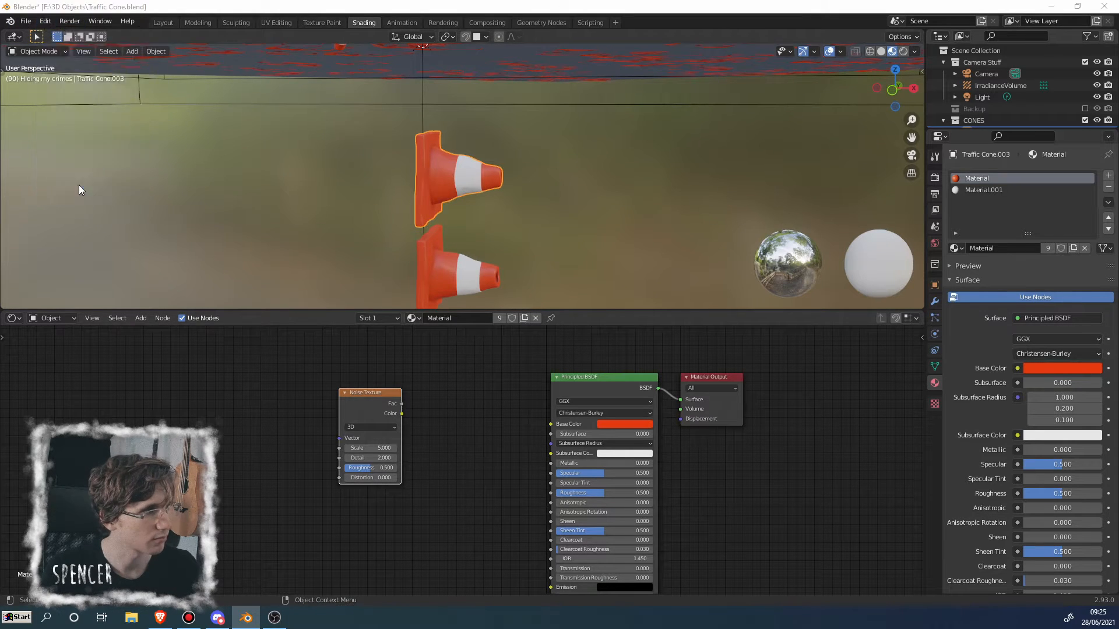
pyautogui.click(319, 60)
pyautogui.write('node')
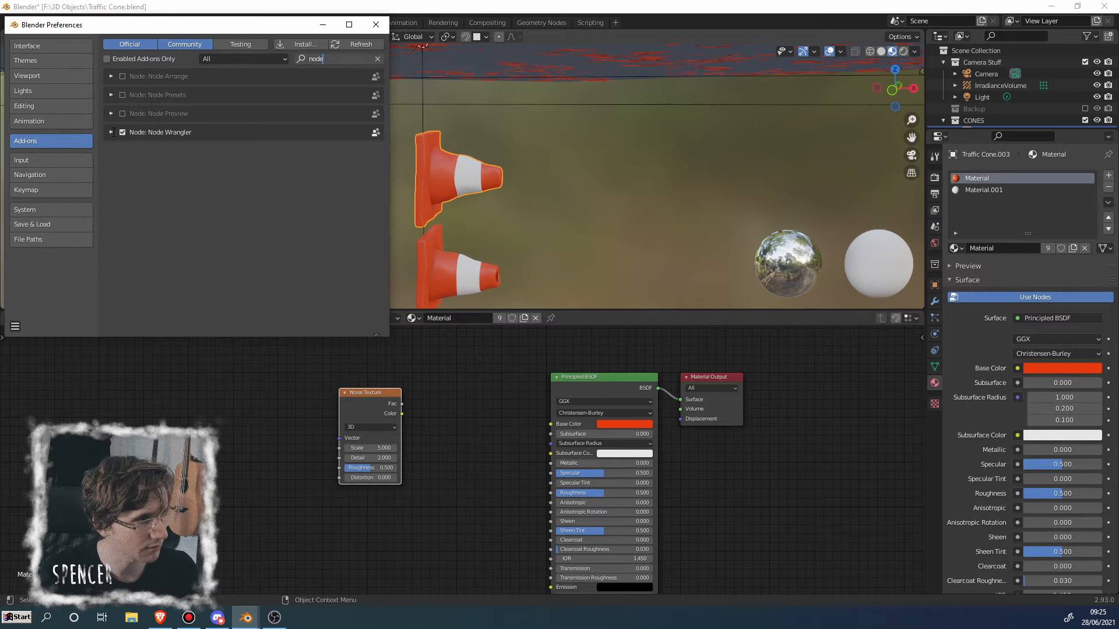
pyautogui.press('Return')
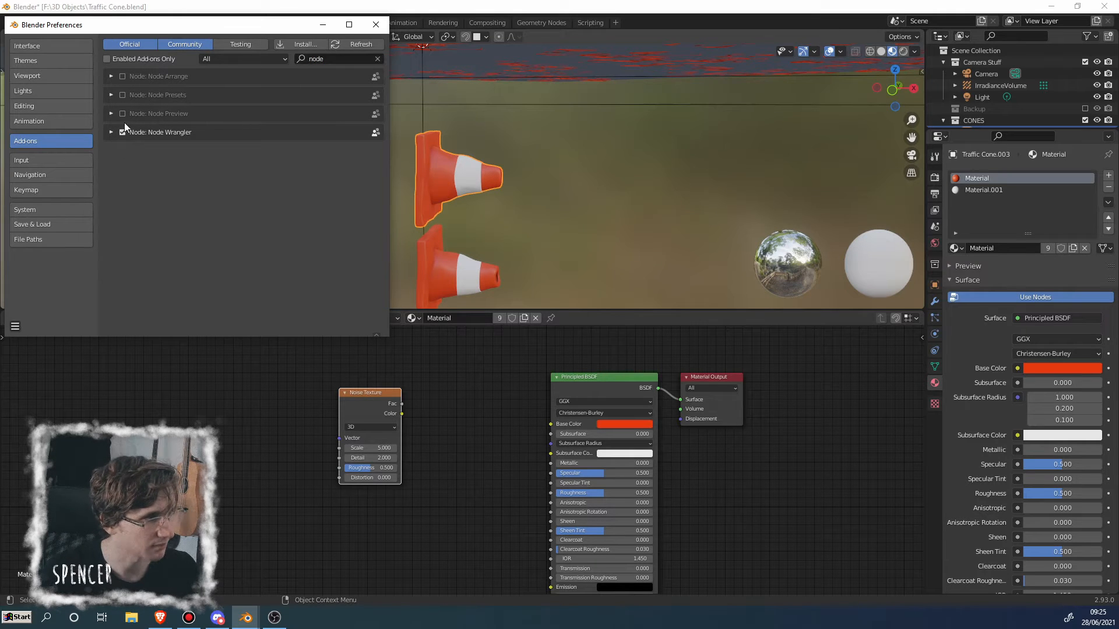
pyautogui.click(111, 132)
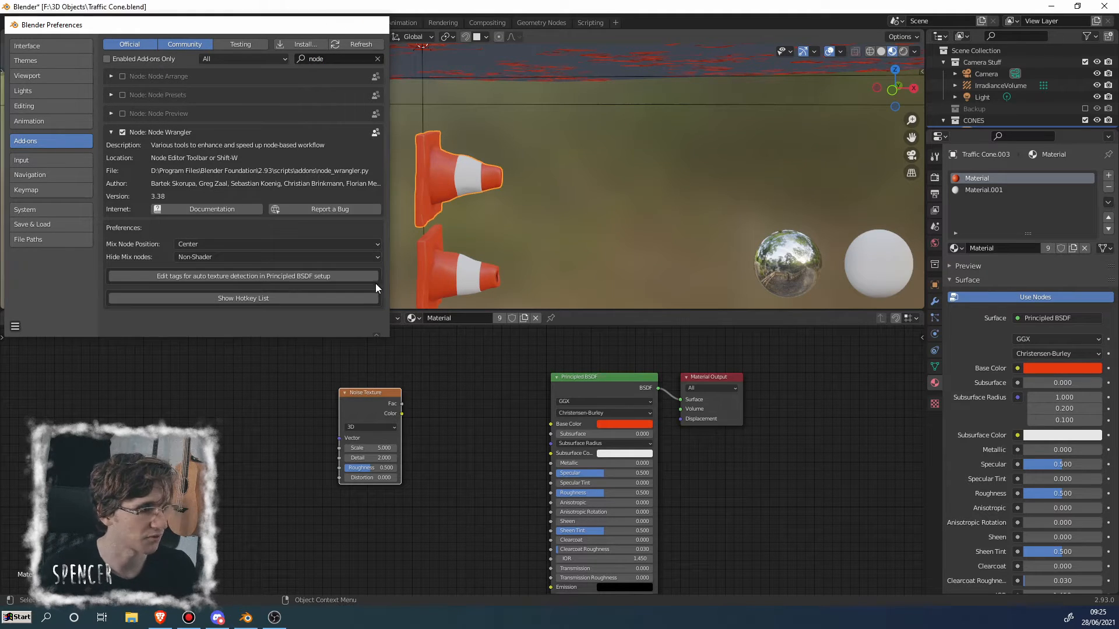
pyautogui.click(376, 25)
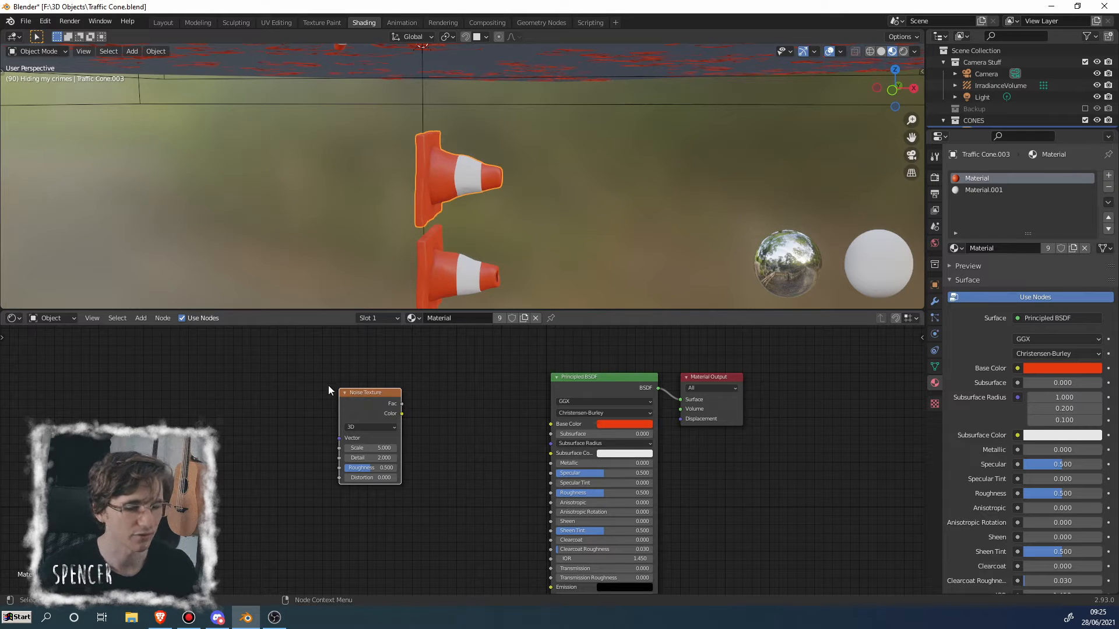
# Step: Preview the Noise Texture's Fac output on the cone through a Viewer node and inspect the pattern from the side and base
pyautogui.keyDown('ctrl'); pyautogui.keyDown('shift'); pyautogui.click(367, 408); pyautogui.keyUp('shift'); pyautogui.keyUp('ctrl')
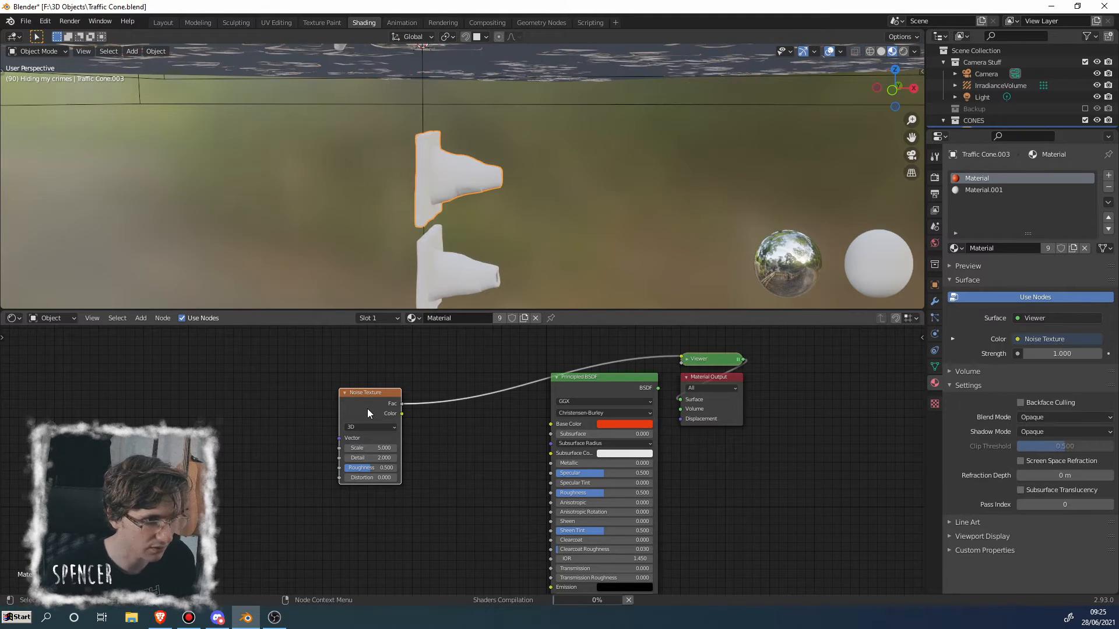
pyautogui.scroll(3, 480, 225)
pyautogui.moveTo(481, 223)
pyautogui.mouseDown(button='middle')
pyautogui.moveTo(469, 200)
pyautogui.moveTo(503, 230)
pyautogui.mouseUp(button='middle')
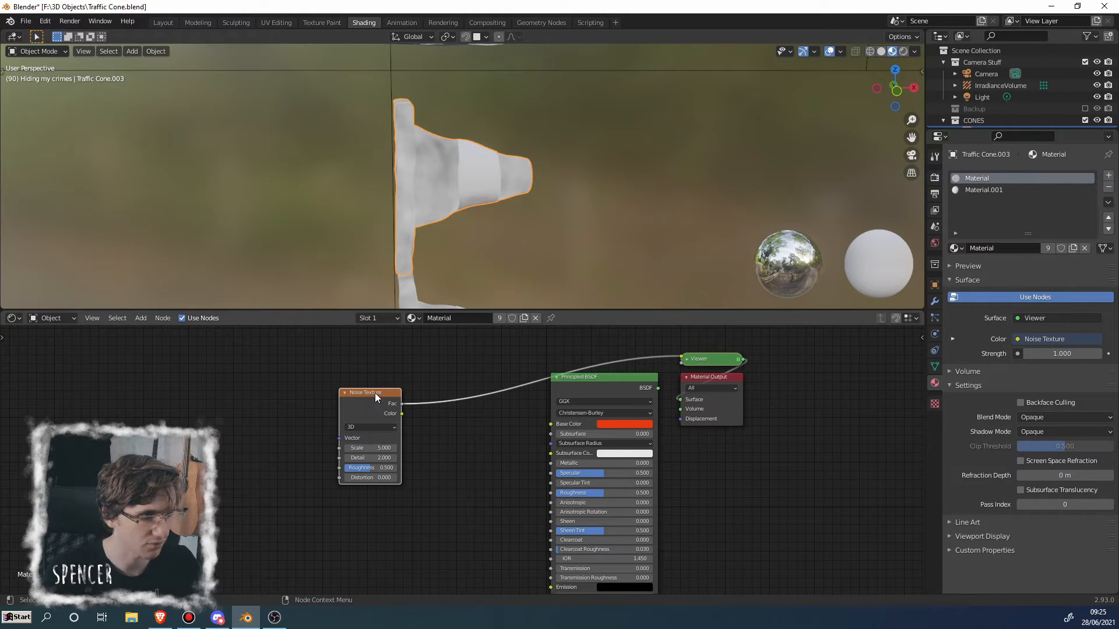
pyautogui.moveTo(501, 191); pyautogui.dragTo(432, 163, button='middle')
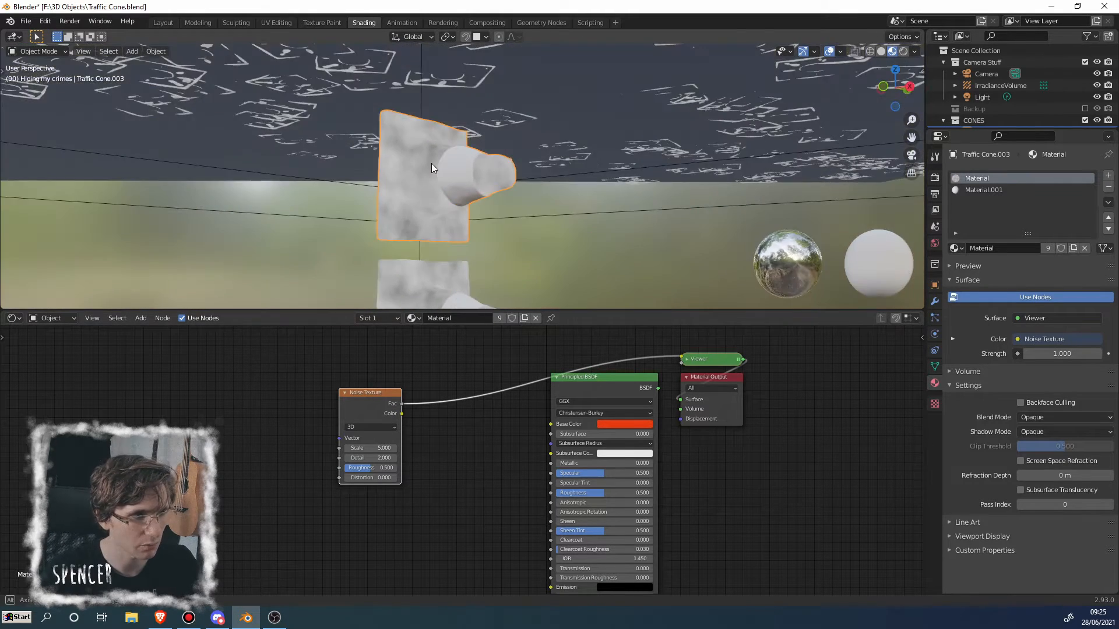
pyautogui.moveTo(439, 240); pyautogui.dragTo(453, 201, button='middle')
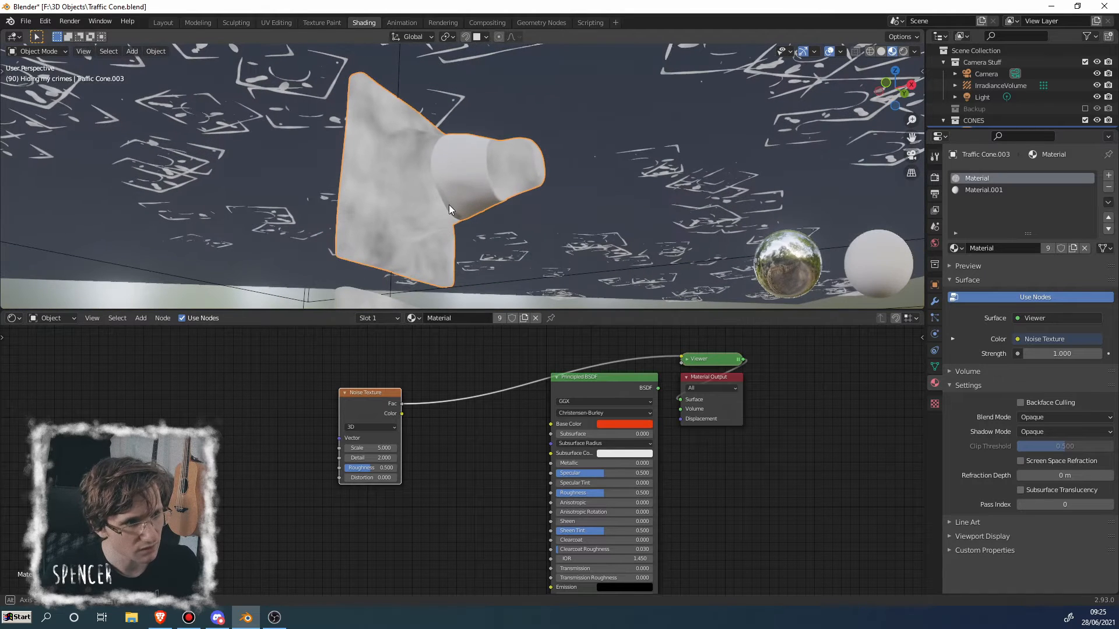
# Step: Preview the Noise Texture's Color output on the cone through the Viewer, inspect it, and reconnect the Fac output instead
pyautogui.moveTo(376, 390); pyautogui.dragTo(359, 393)
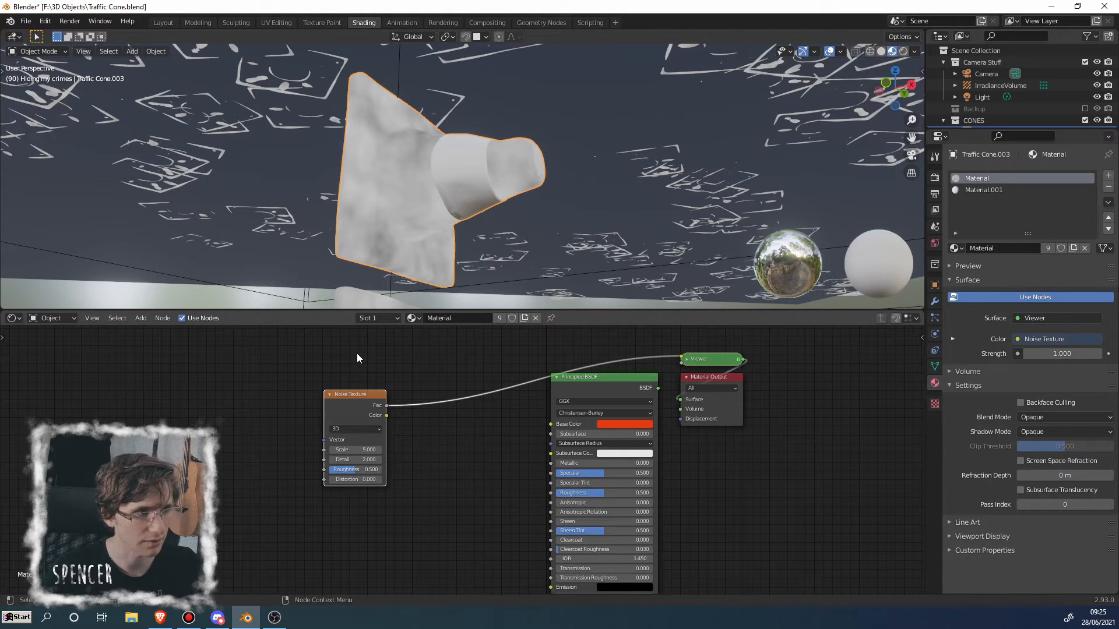
pyautogui.moveTo(455, 145); pyautogui.dragTo(477, 227, button='middle')
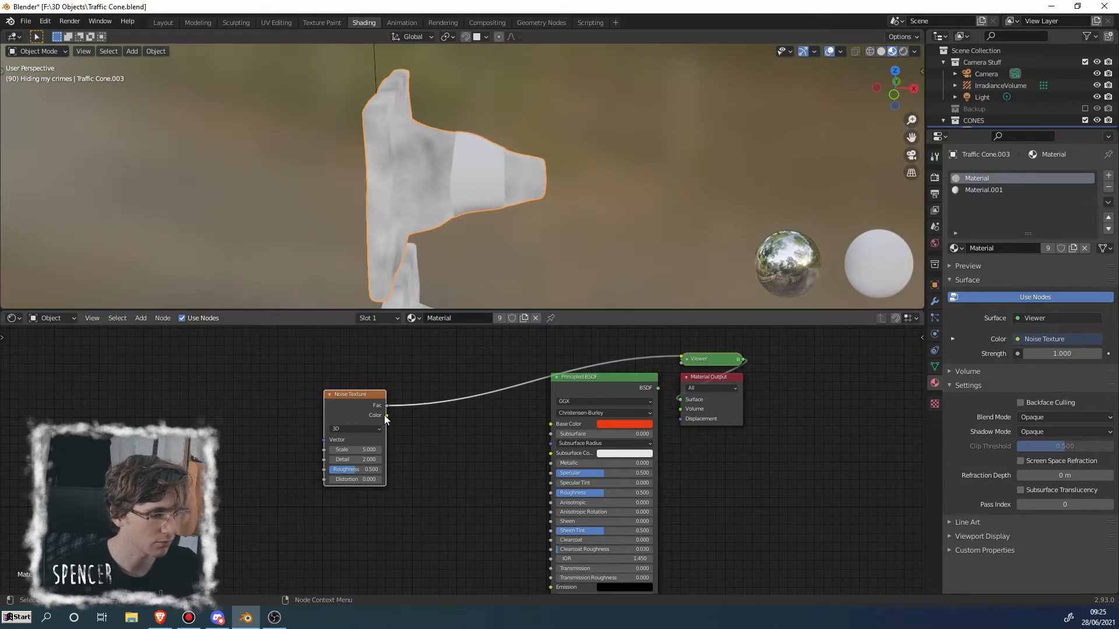
pyautogui.moveTo(386, 415); pyautogui.dragTo(681, 359)
pyautogui.moveTo(418, 215); pyautogui.dragTo(366, 186, button='middle')
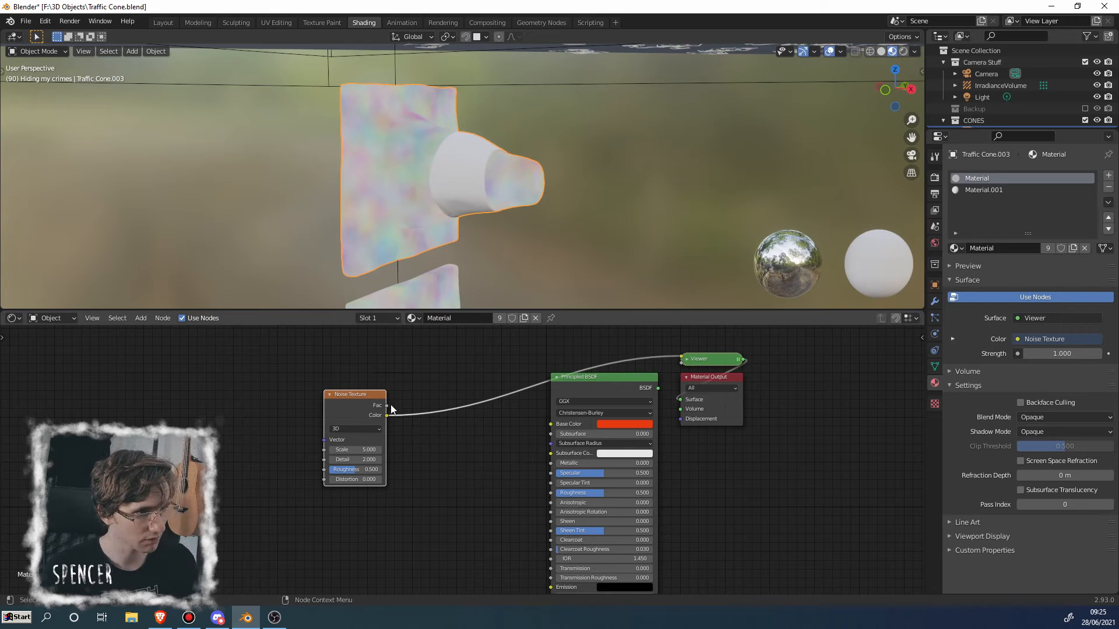
pyautogui.moveTo(386, 406); pyautogui.dragTo(684, 356)
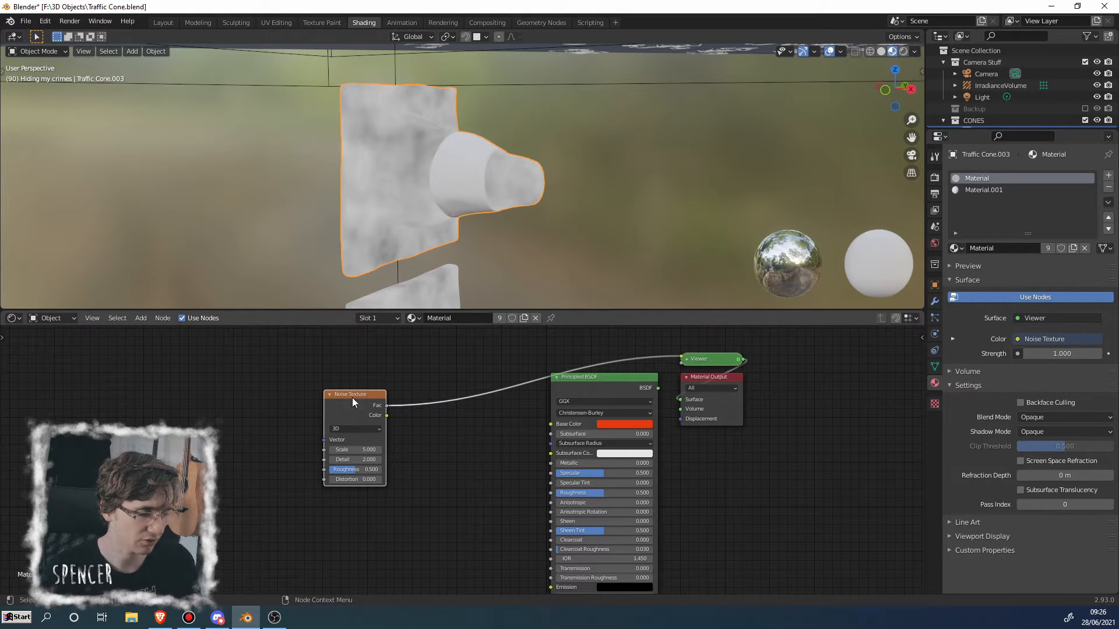
# Step: Move the Noise Texture further from the Principled BSDF and insert a ColorRamp, found by searching "colo", on its link to the Viewer
pyautogui.moveTo(365, 407); pyautogui.dragTo(346, 408)
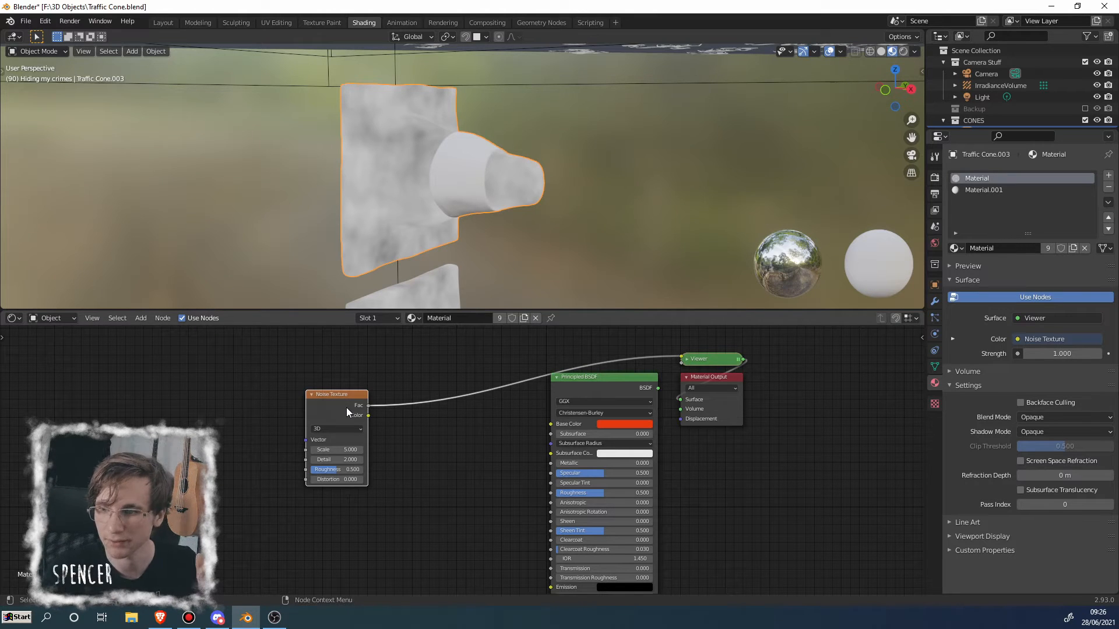
pyautogui.moveTo(347, 407); pyautogui.dragTo(250, 395)
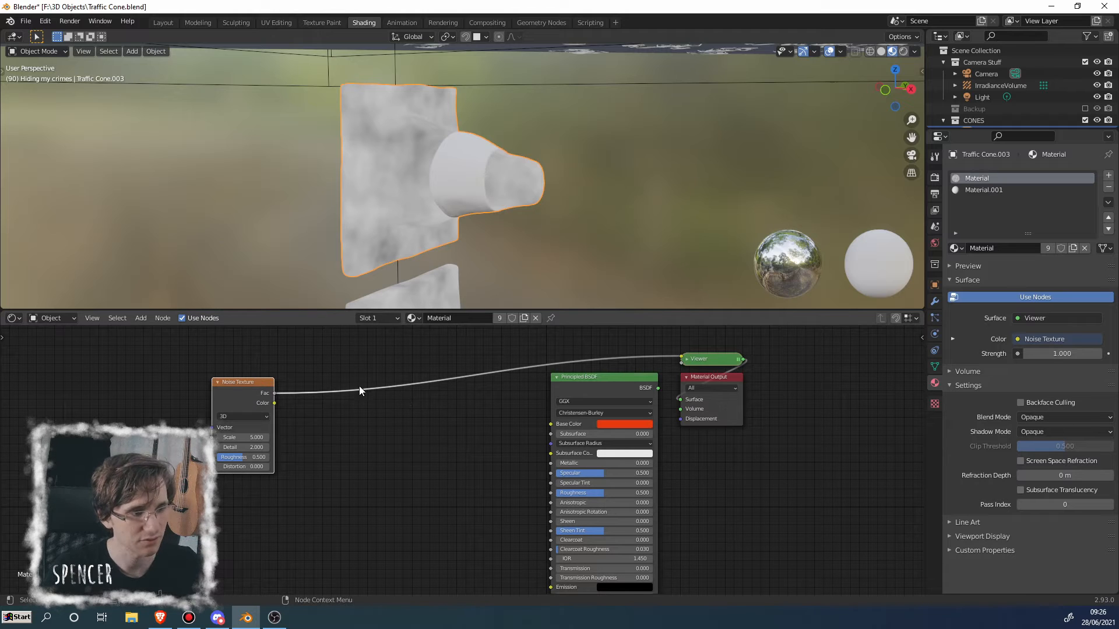
pyautogui.hotkey('shift', 'a')
pyautogui.click(307, 356)
pyautogui.write('colo')
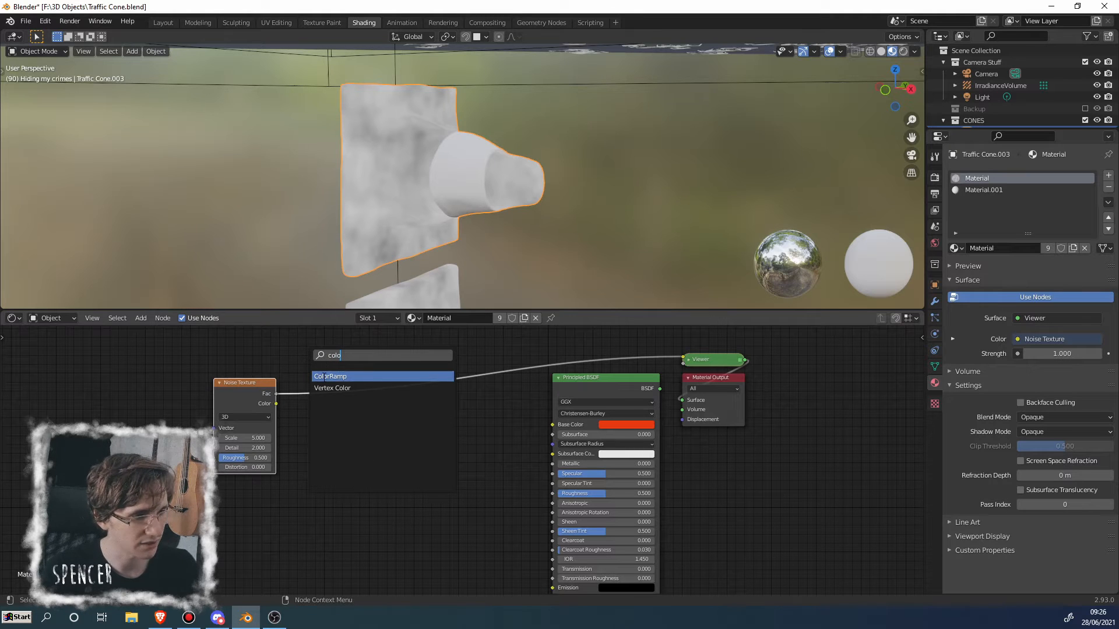
pyautogui.press('Return')
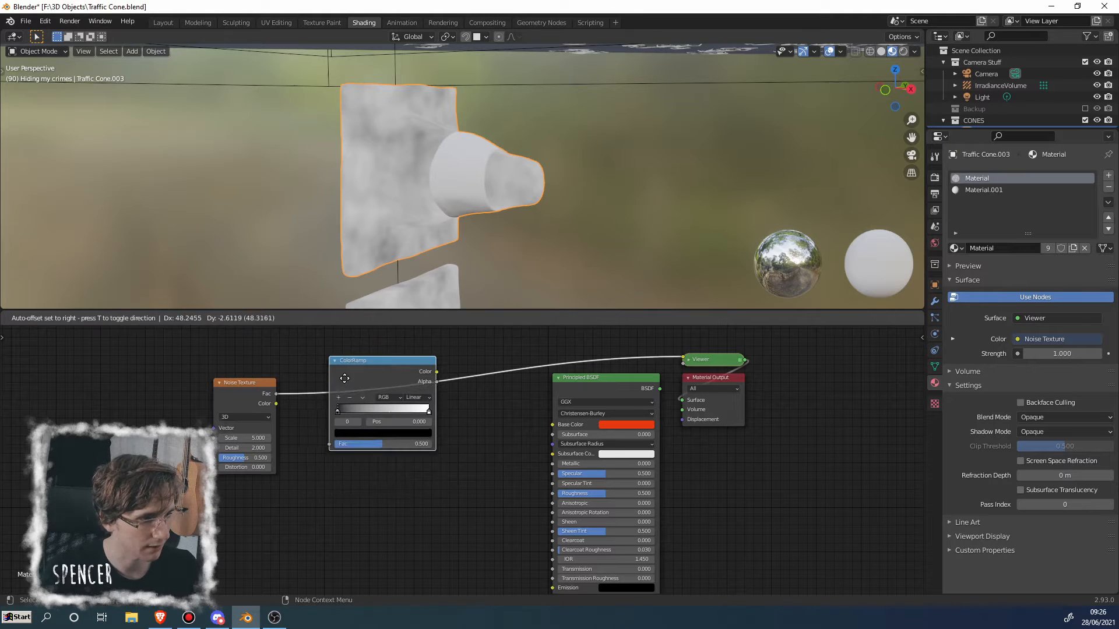
pyautogui.click(339, 376)
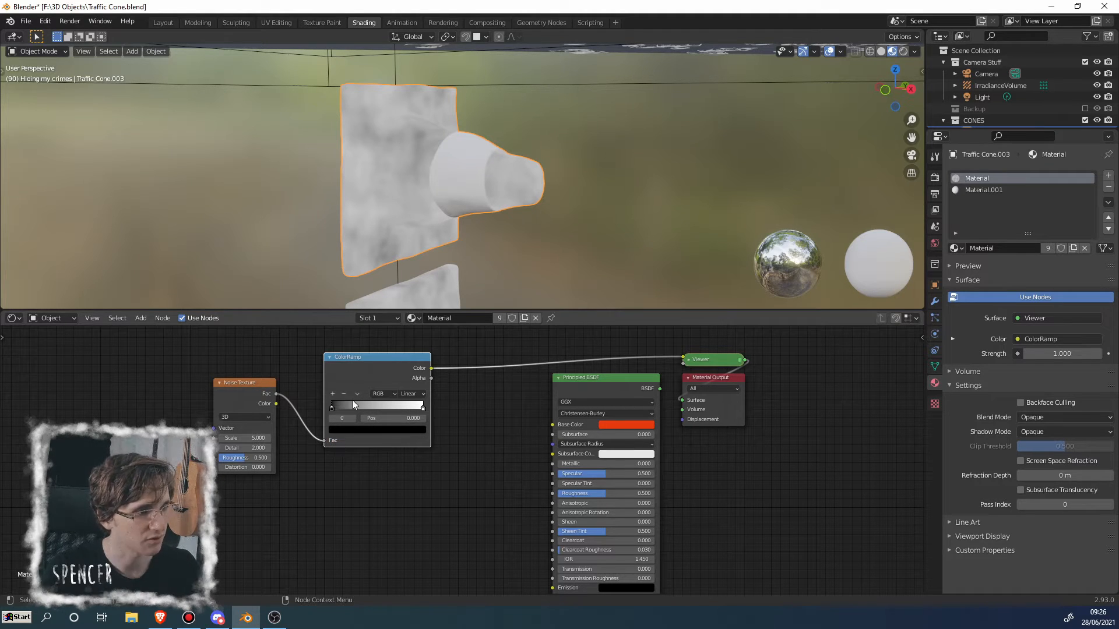
# Step: Colour the ColorRamp's first stop blue, after trying white, and its last stop red
pyautogui.click(368, 431)
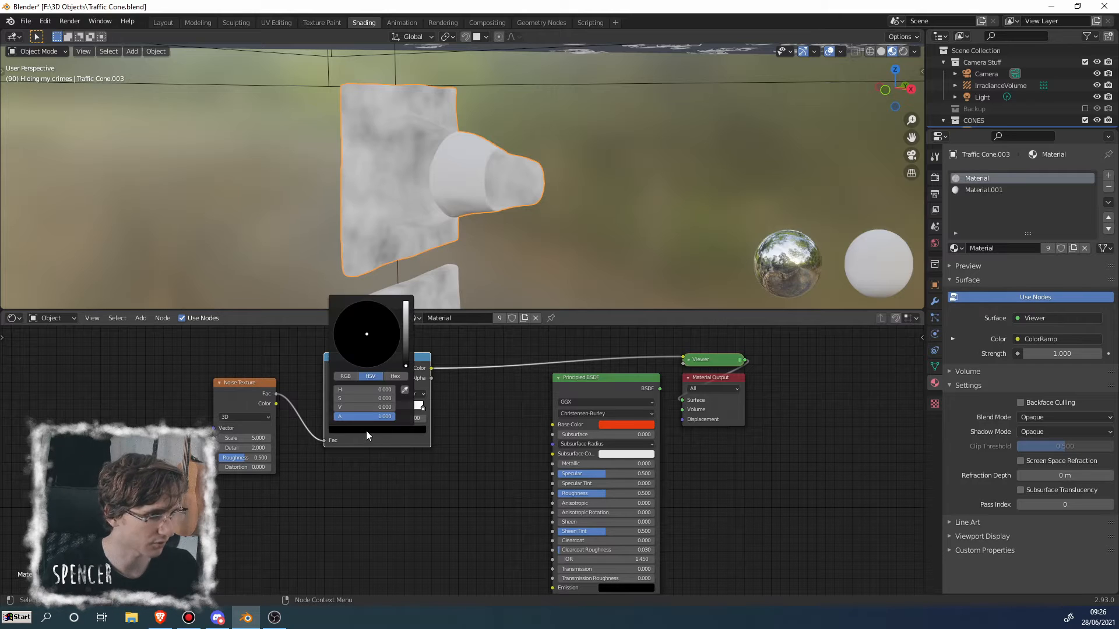
pyautogui.moveTo(406, 364); pyautogui.dragTo(410, 306)
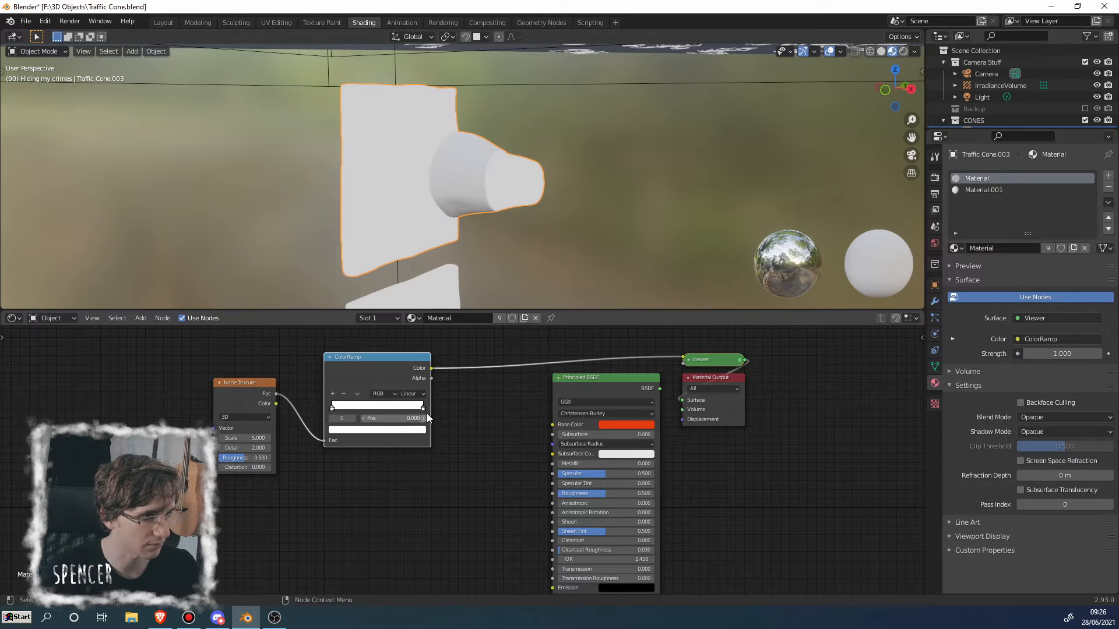
pyautogui.click(353, 431)
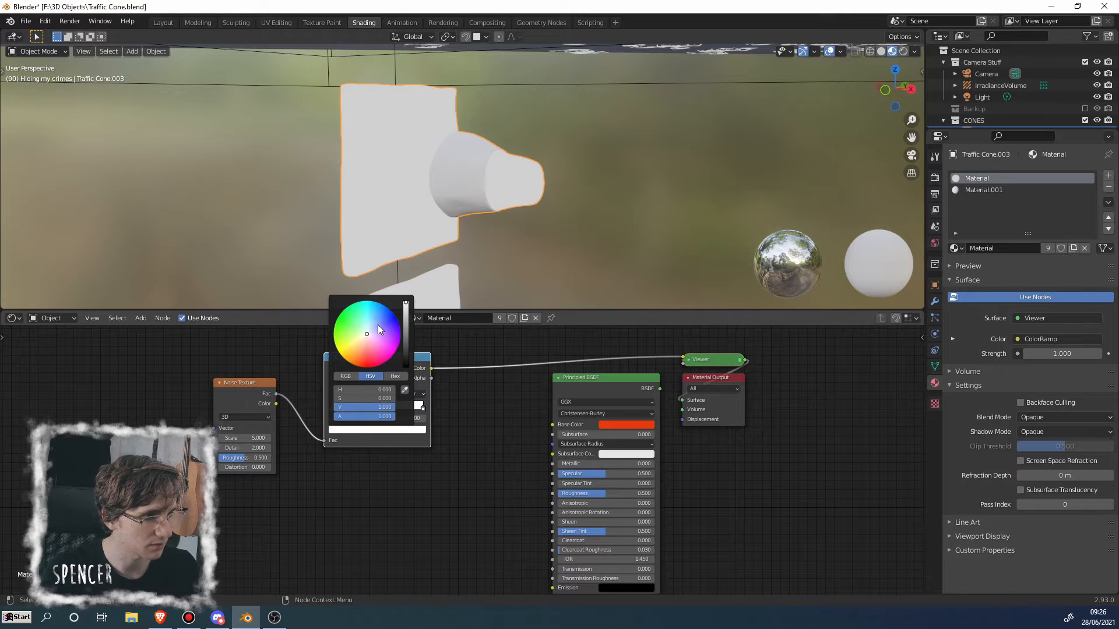
pyautogui.click(394, 318)
pyautogui.click(424, 407)
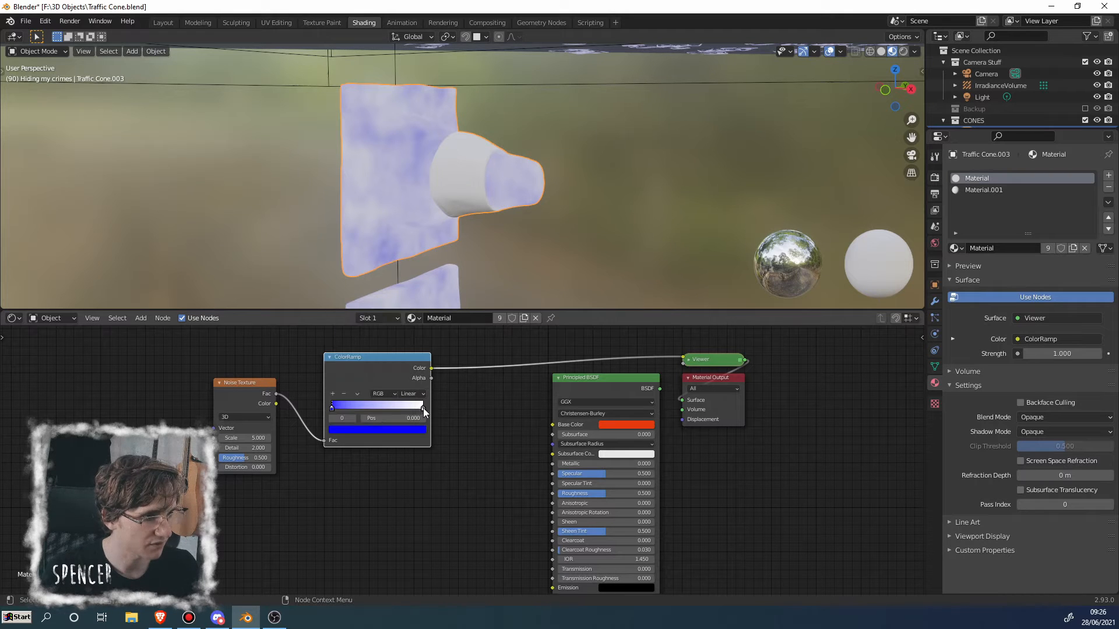
pyautogui.click(405, 431)
pyautogui.click(366, 368)
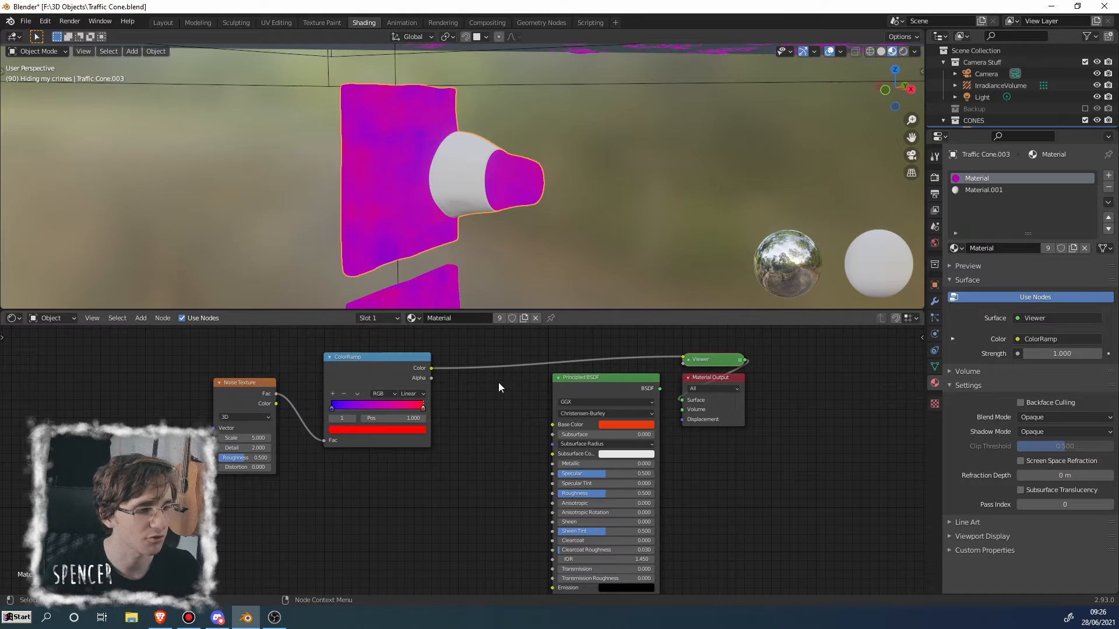
# Step: Bring the ColorRamp's two stops close together, with the first at 0.577 and the last at 0.605
pyautogui.click(332, 409)
pyautogui.moveTo(333, 408); pyautogui.dragTo(383, 418)
pyautogui.rightClick(420, 410)
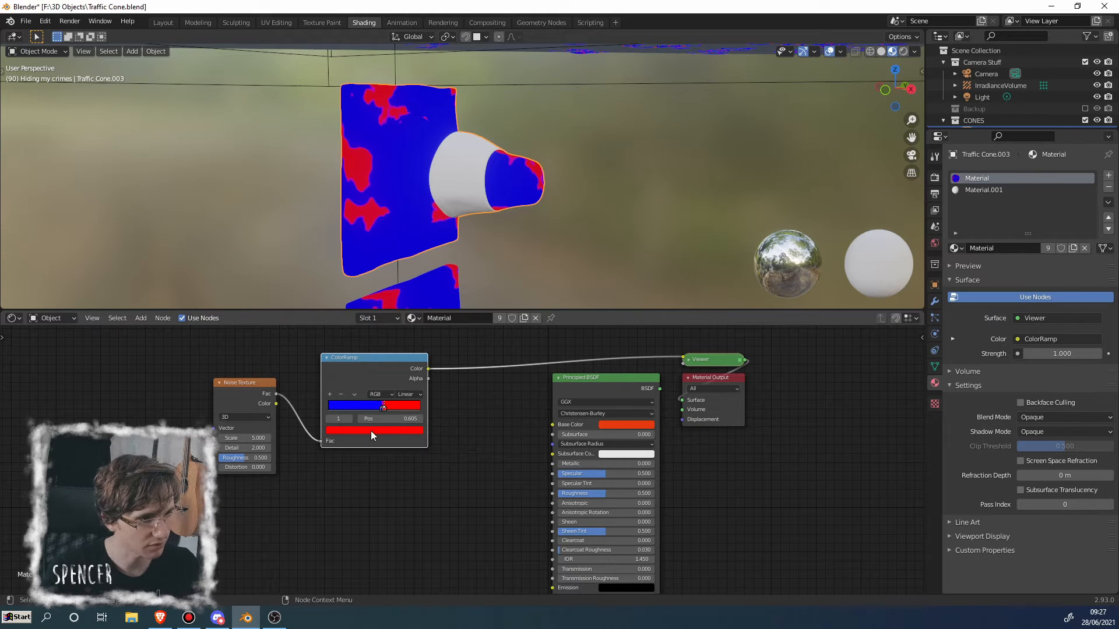
# Step: Change the ColorRamp's last stop to white and its first stop to black
pyautogui.click(371, 431)
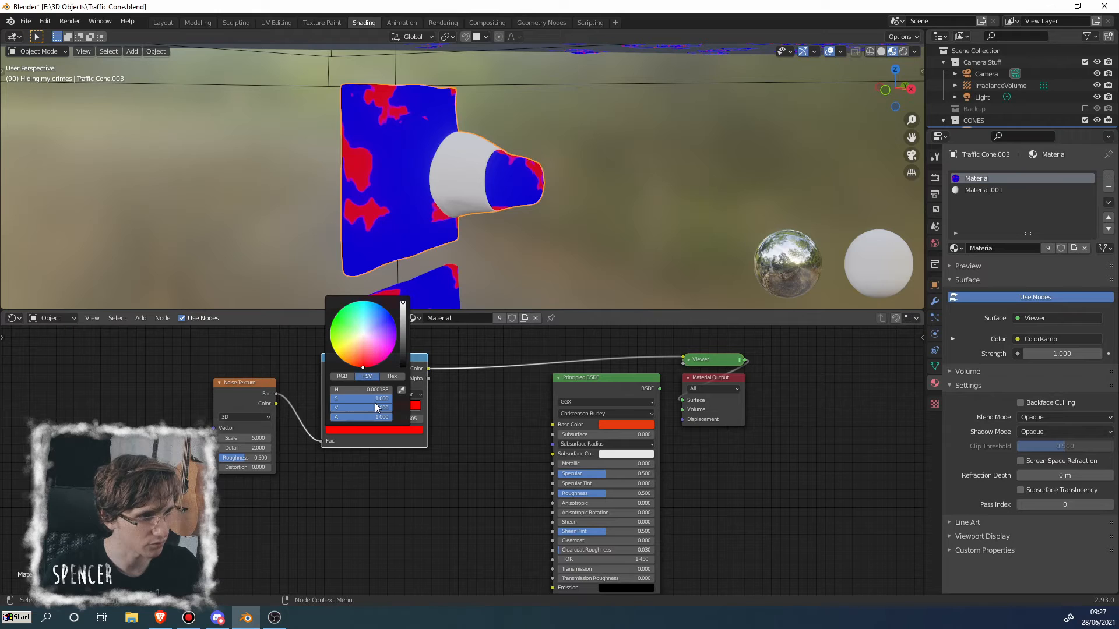
pyautogui.moveTo(376, 399); pyautogui.dragTo(333, 400)
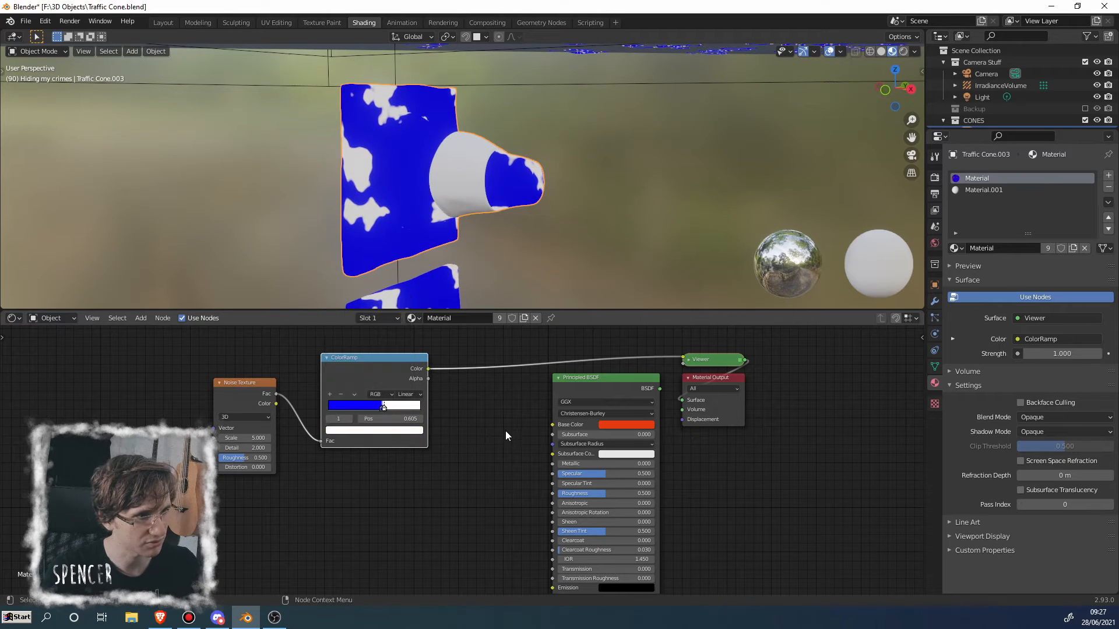
pyautogui.click(381, 407)
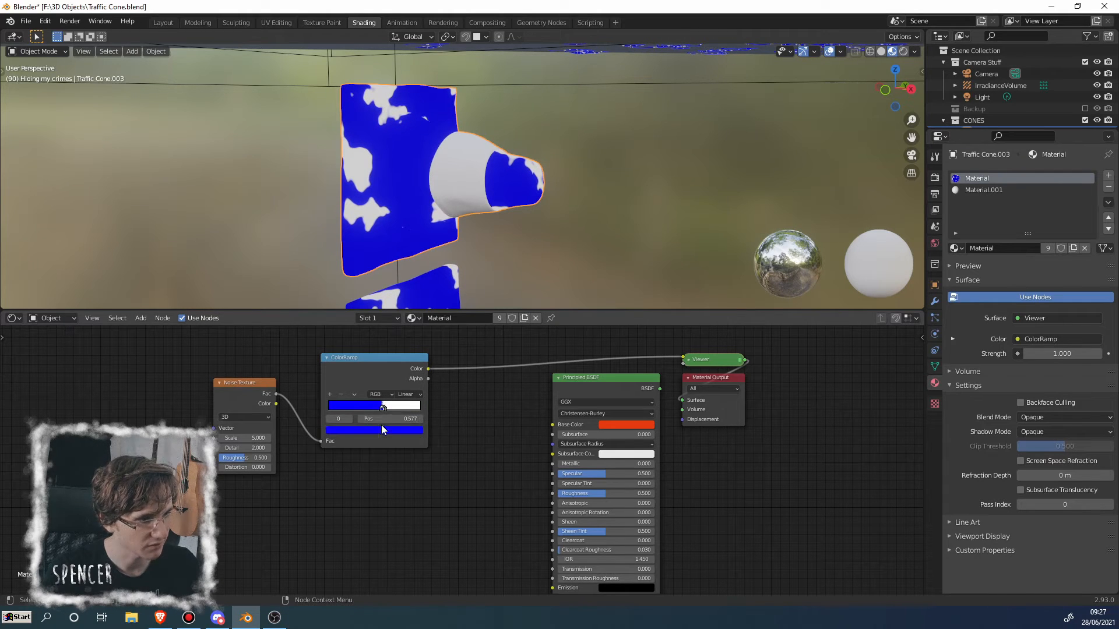
pyautogui.click(381, 429)
pyautogui.moveTo(382, 399); pyautogui.dragTo(349, 407)
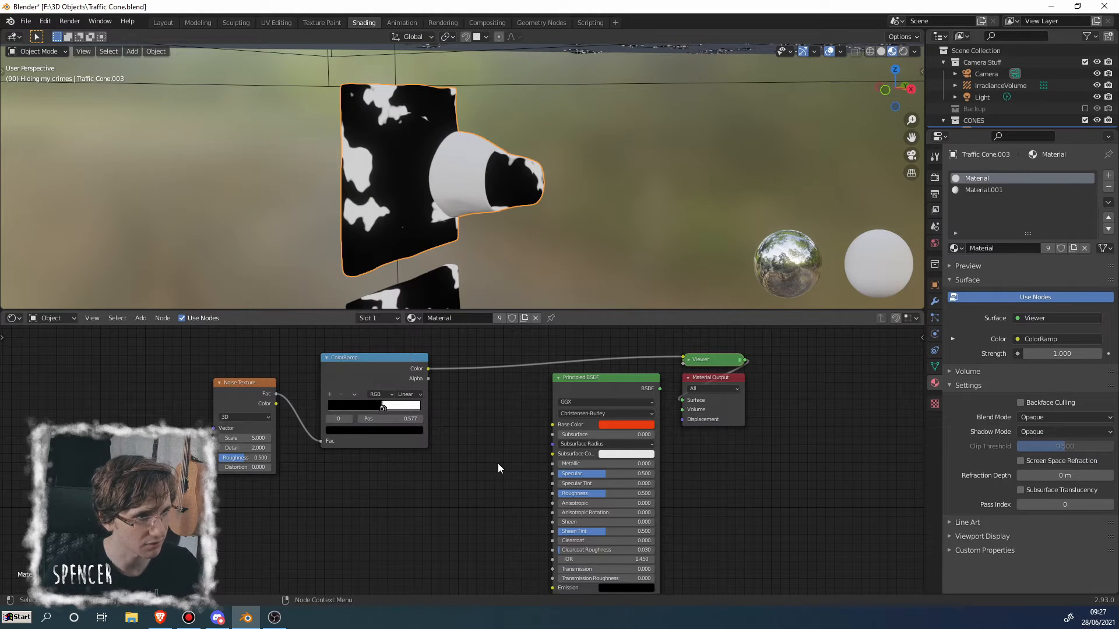
# Step: Examine the black-and-white noise mask on the cone's base and tip from both sides and head-on
pyautogui.moveTo(484, 198); pyautogui.dragTo(449, 180, button='middle')
pyautogui.moveTo(411, 372); pyautogui.dragTo(405, 372)
pyautogui.moveTo(499, 212); pyautogui.dragTo(432, 229, button='middle')
pyautogui.scroll(5, 432, 227)
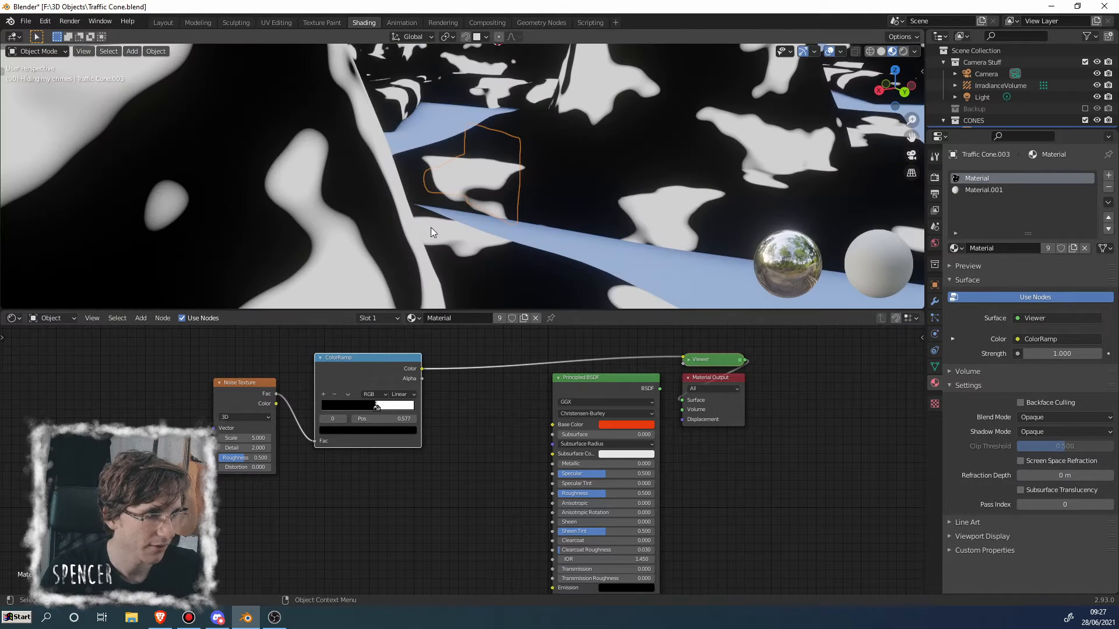
pyautogui.scroll(-4, 431, 225)
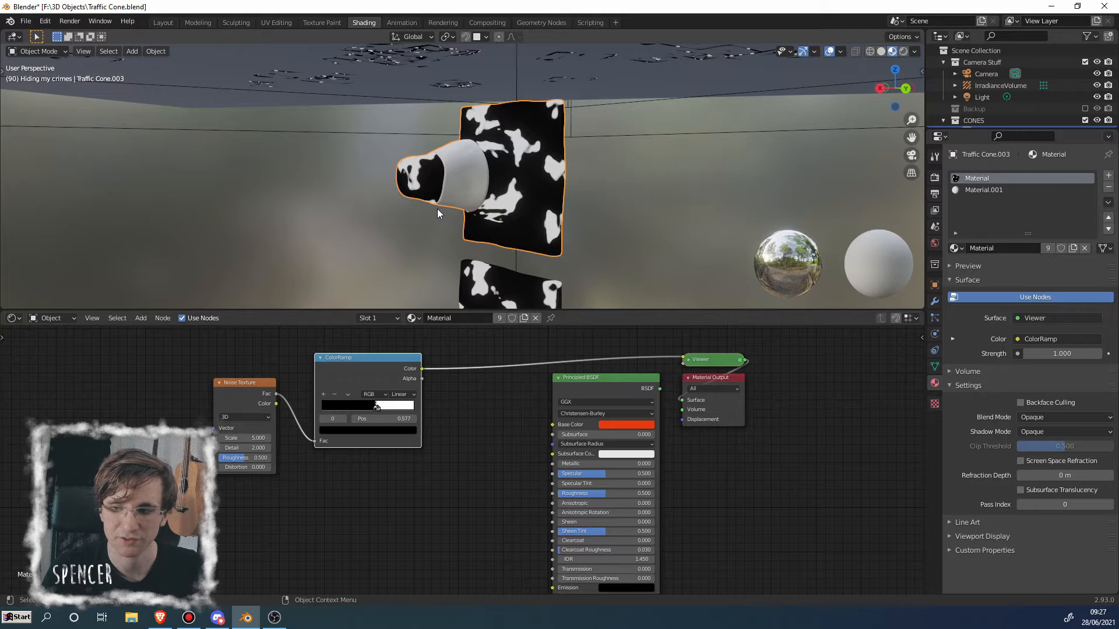
pyautogui.moveTo(437, 209); pyautogui.dragTo(457, 194, button='middle')
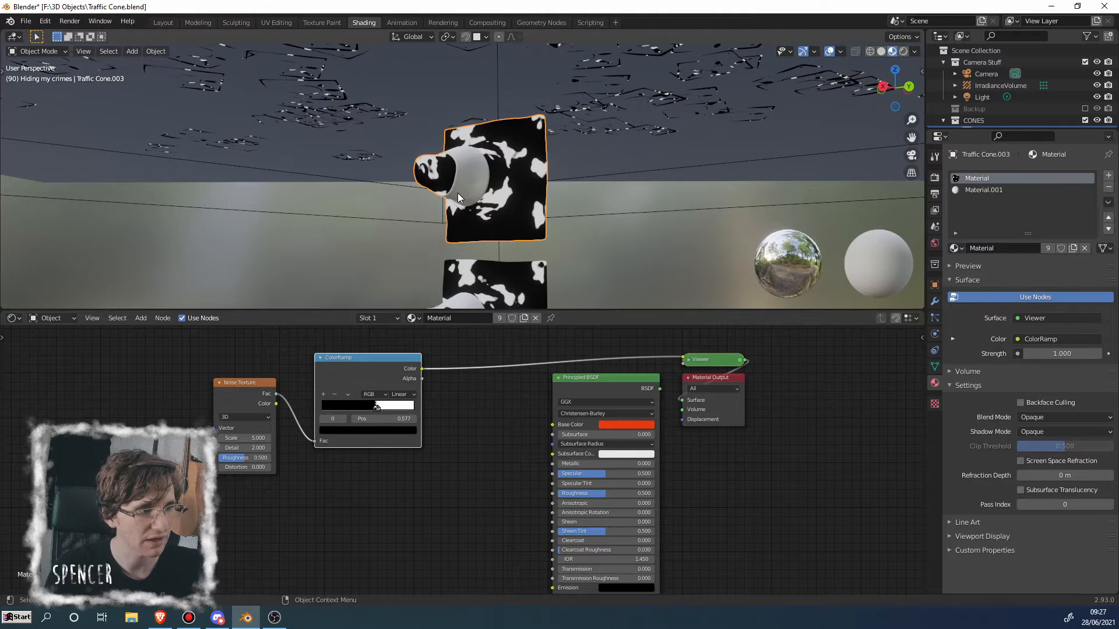
pyautogui.moveTo(457, 193); pyautogui.dragTo(567, 220, button='middle')
pyautogui.moveTo(461, 188); pyautogui.dragTo(415, 186, button='middle')
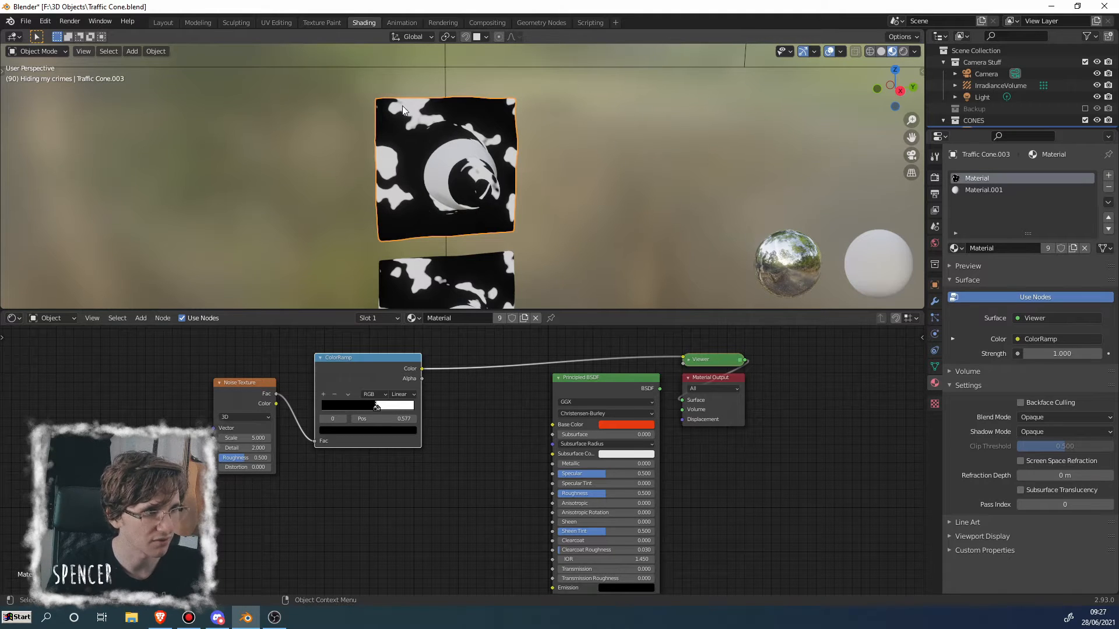
# Step: Insert a MixRGB node, found by searching "mix", between the ColorRamp and the Viewer, and feed the ramp's Color into its Fac input
pyautogui.moveTo(388, 375); pyautogui.dragTo(374, 377)
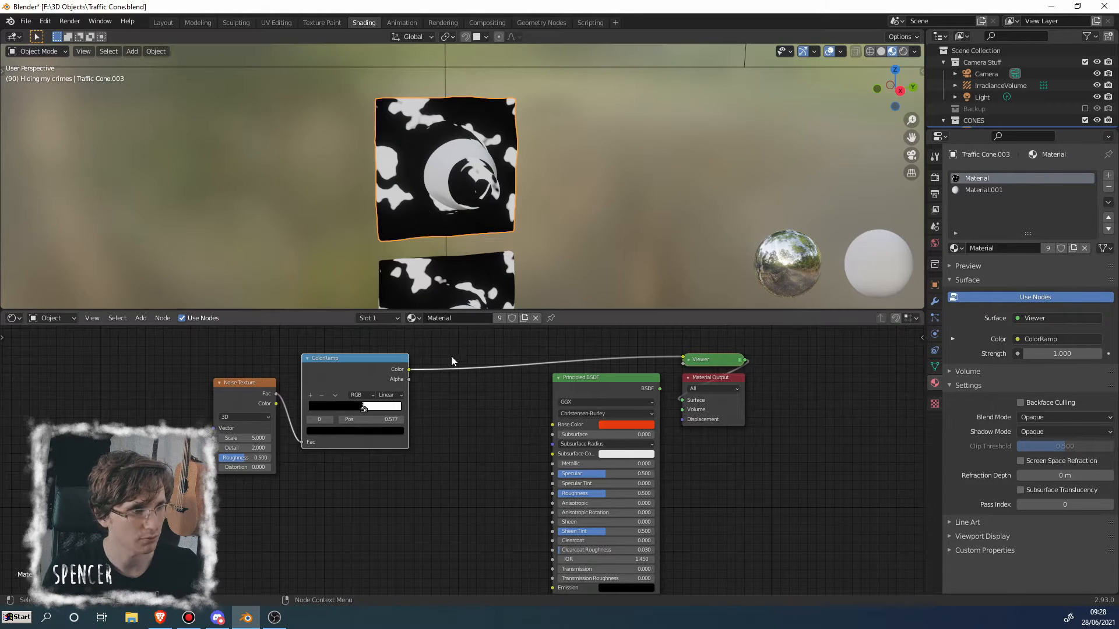
pyautogui.hotkey('shift', 'a')
pyautogui.click(476, 333)
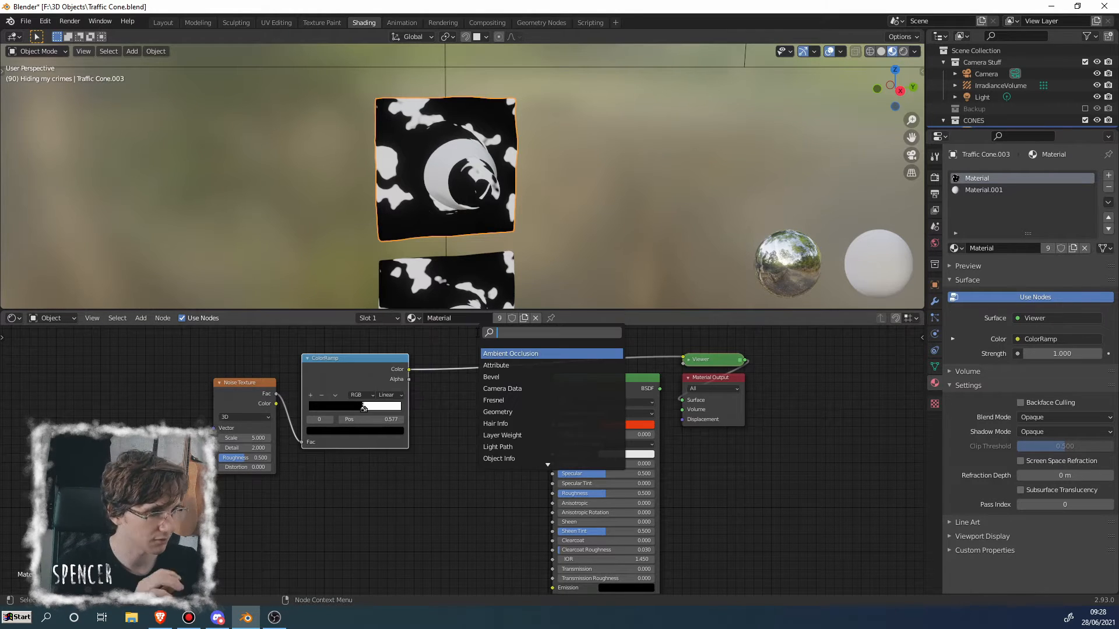
pyautogui.write('mix')
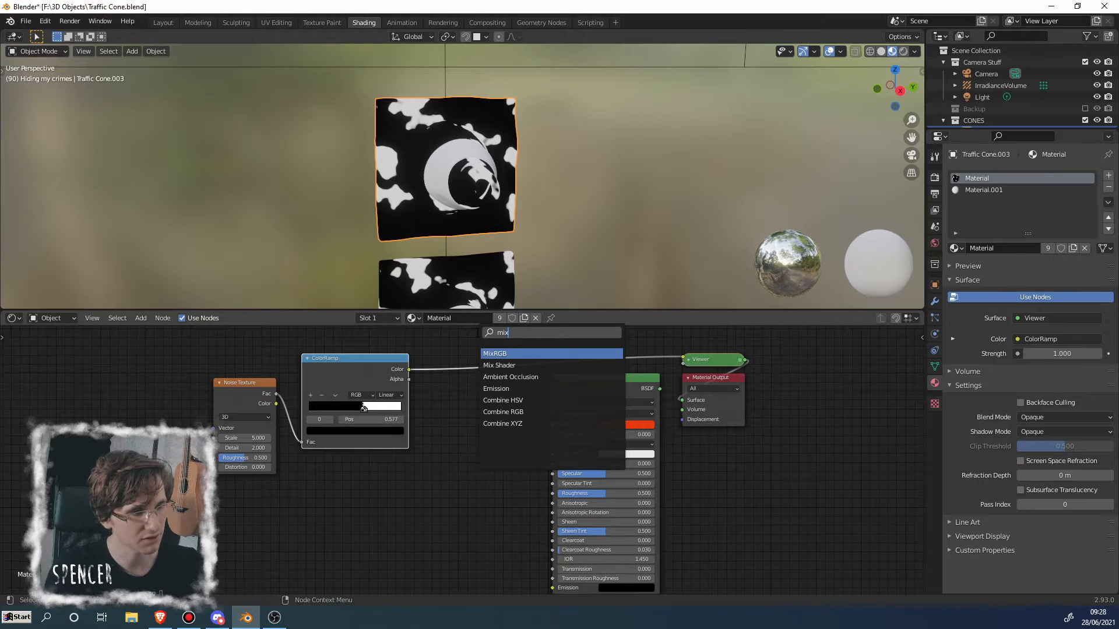
pyautogui.click(510, 354)
pyautogui.click(491, 368)
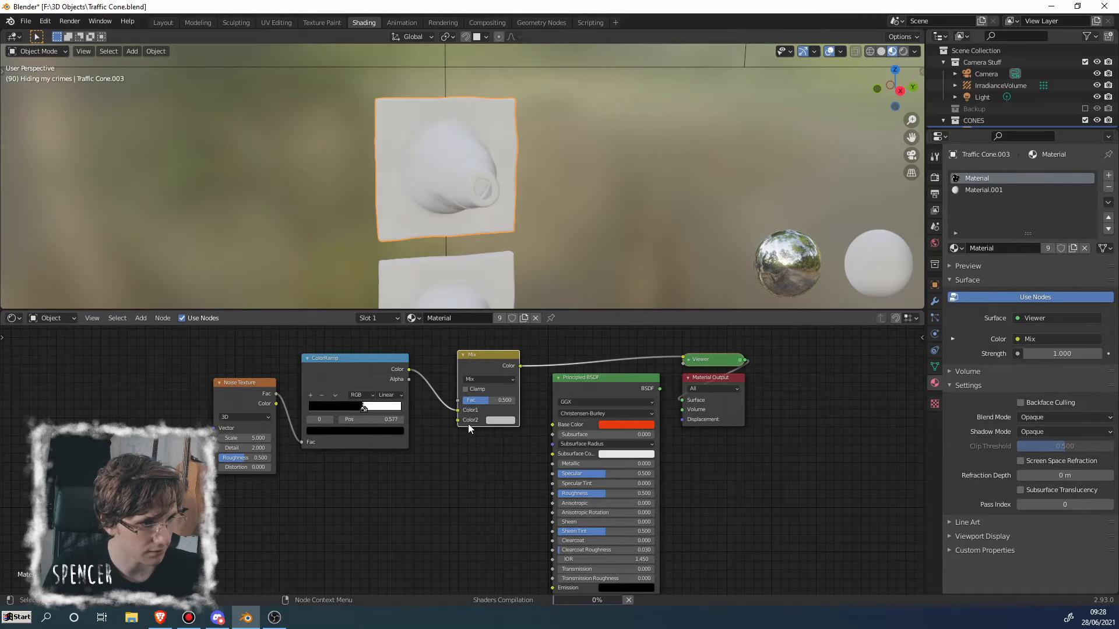
pyautogui.moveTo(458, 410); pyautogui.dragTo(458, 400)
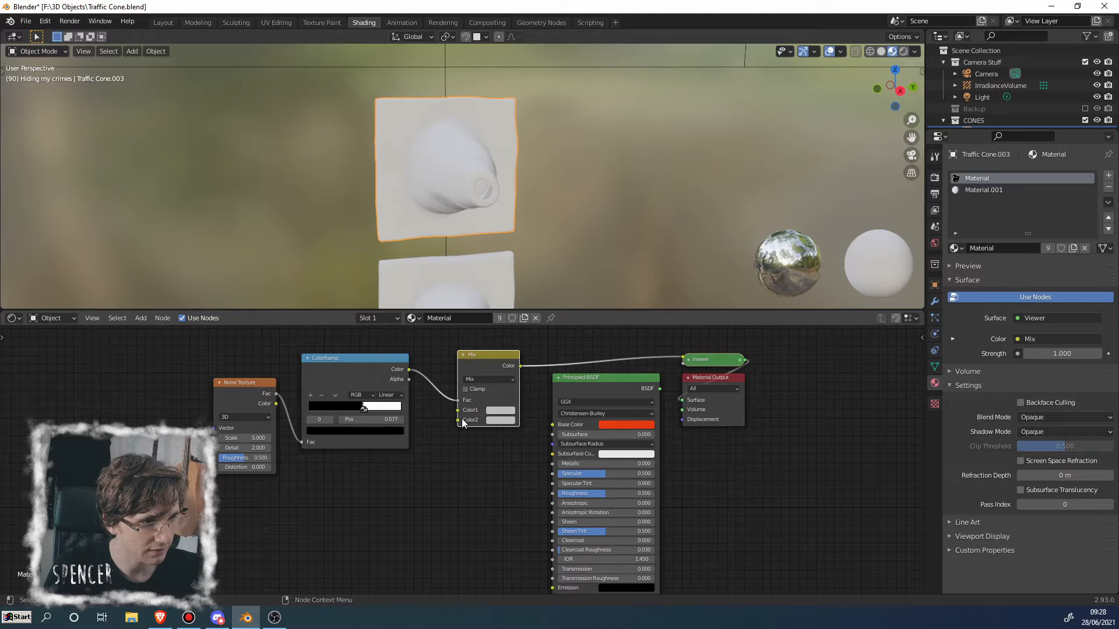
# Step: Set the Mix node's Color1 to red and its Color2 to blue
pyautogui.click(498, 410)
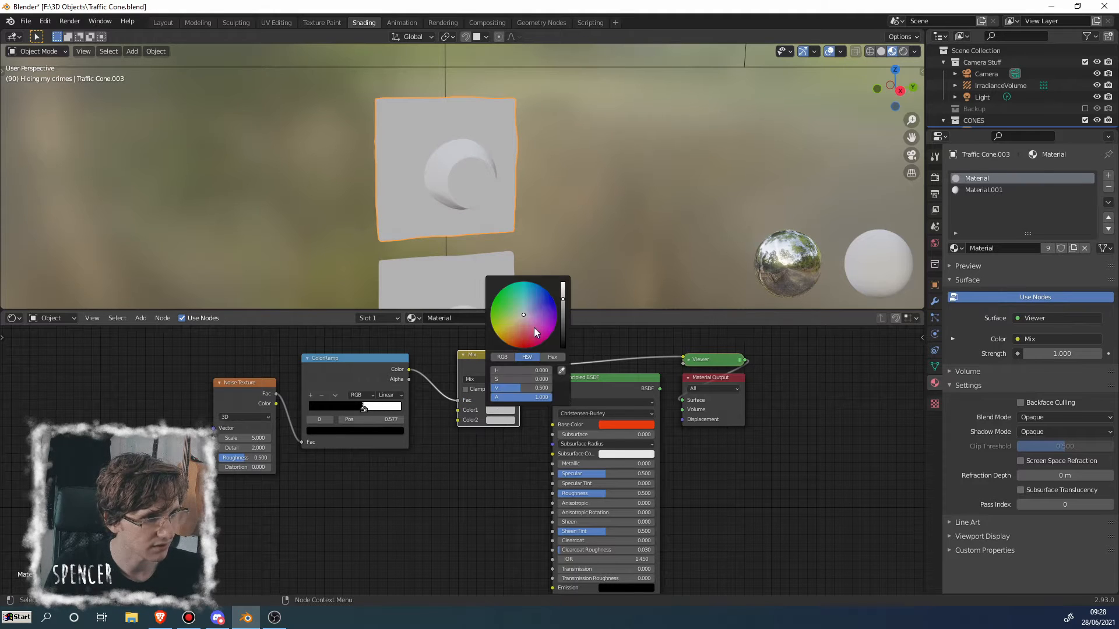
pyautogui.click(534, 327)
pyautogui.click(501, 420)
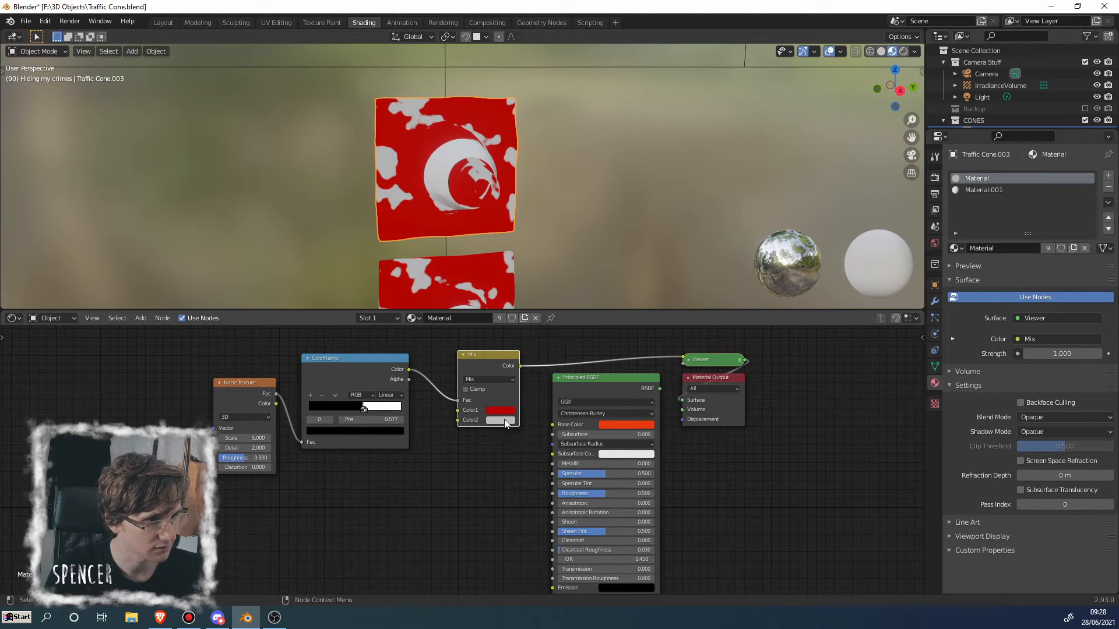
pyautogui.click(501, 420)
pyautogui.moveTo(541, 348); pyautogui.dragTo(553, 310)
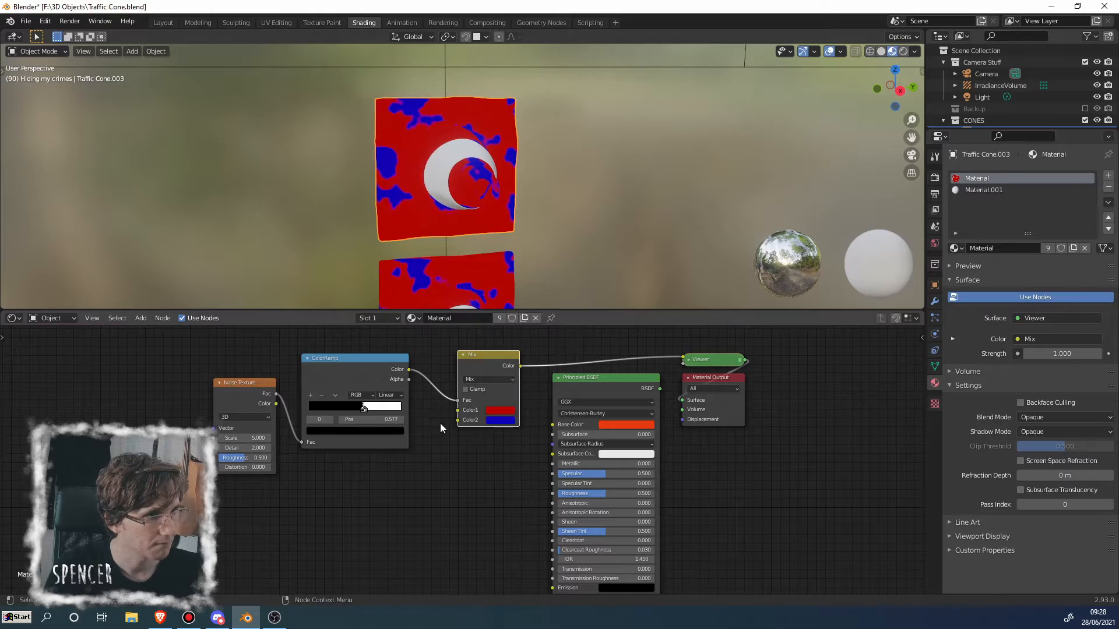
# Step: Match the Mix node's Color1 to the Principled BSDF's orange Base Color by sampling it with the eyedropper
pyautogui.scroll(-8, 455, 142)
pyautogui.moveTo(454, 142); pyautogui.dragTo(516, 190, button='middle')
pyautogui.scroll(5, 428, 194)
pyautogui.scroll(-5, 429, 195)
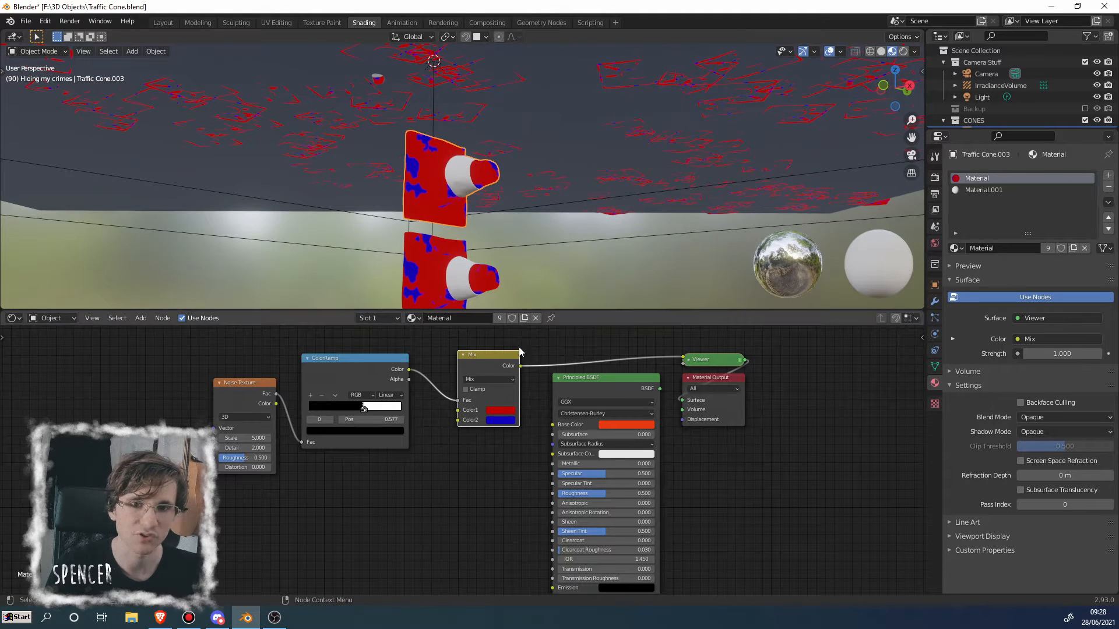
pyautogui.click(502, 410)
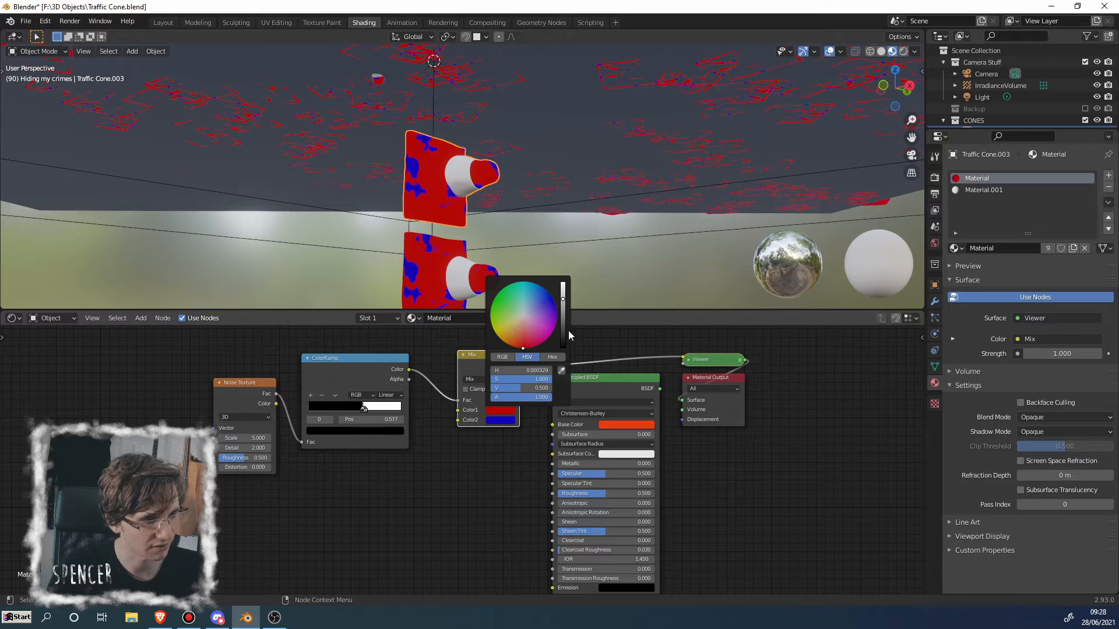
pyautogui.click(562, 372)
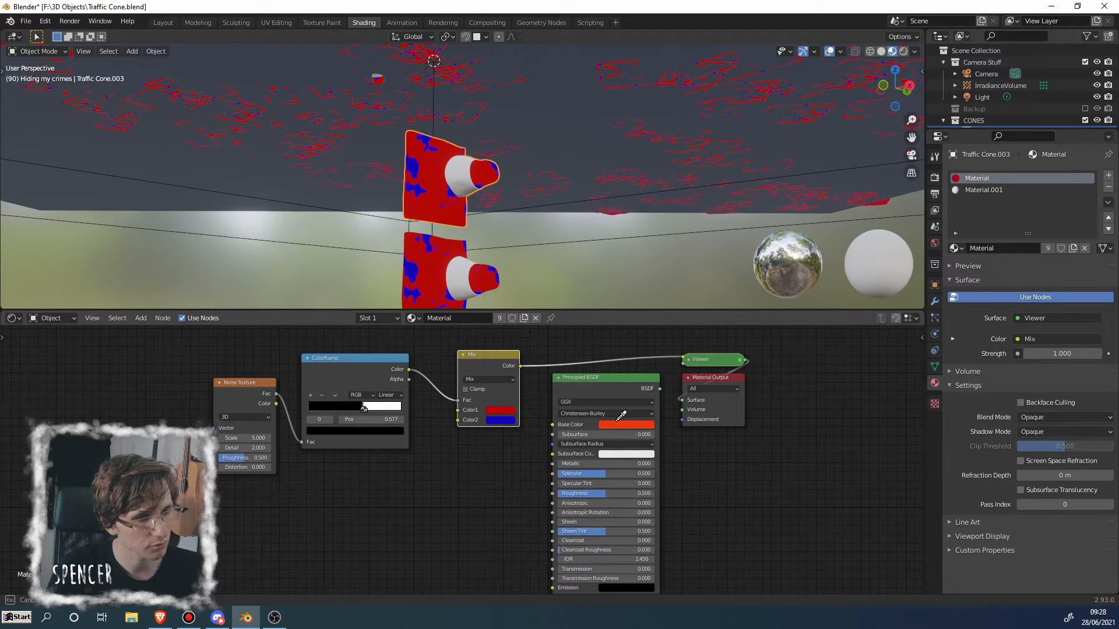
pyautogui.click(631, 424)
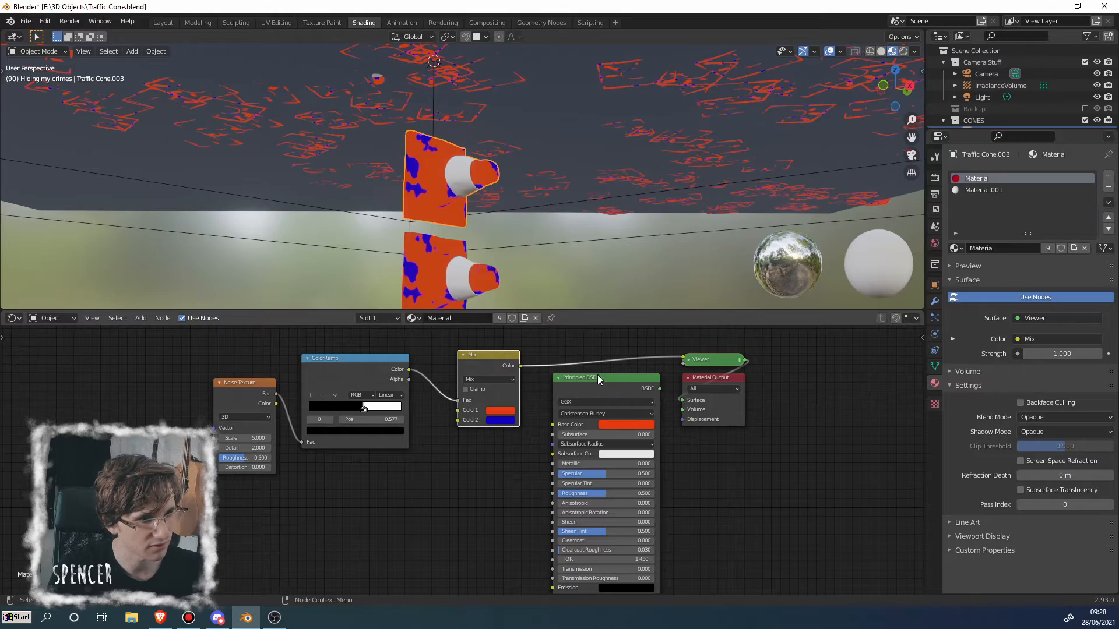
# Step: Change the Mix node's Color2 to a very dark red-brown
pyautogui.scroll(-5, 527, 179)
pyautogui.moveTo(527, 179); pyautogui.dragTo(467, 195, button='middle')
pyautogui.scroll(4, 467, 206)
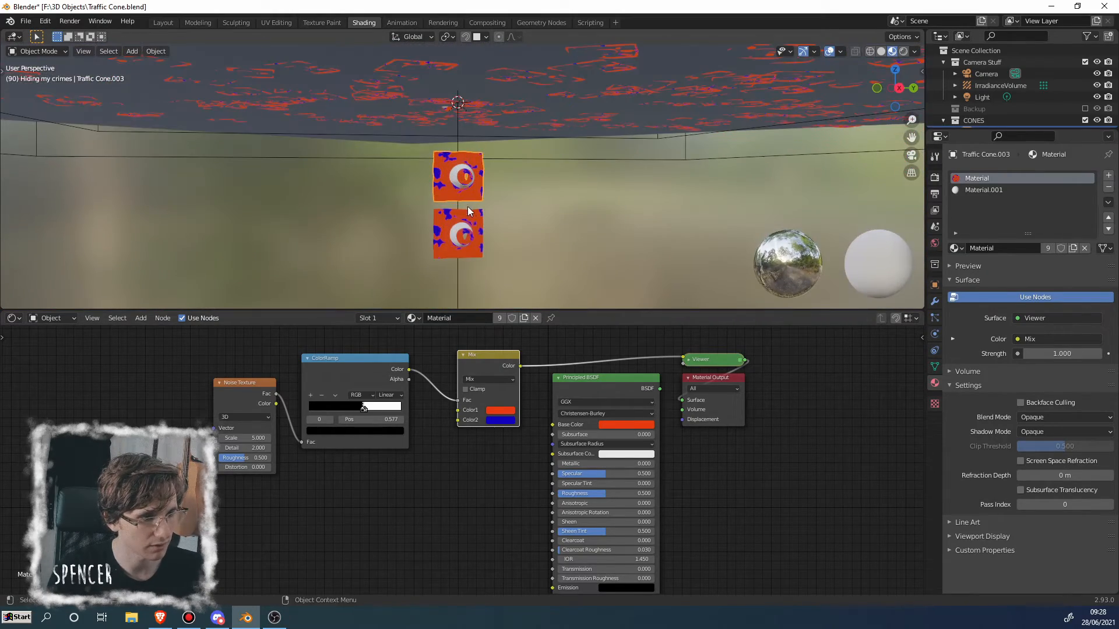
pyautogui.click(500, 420)
pyautogui.moveTo(523, 345); pyautogui.dragTo(515, 357)
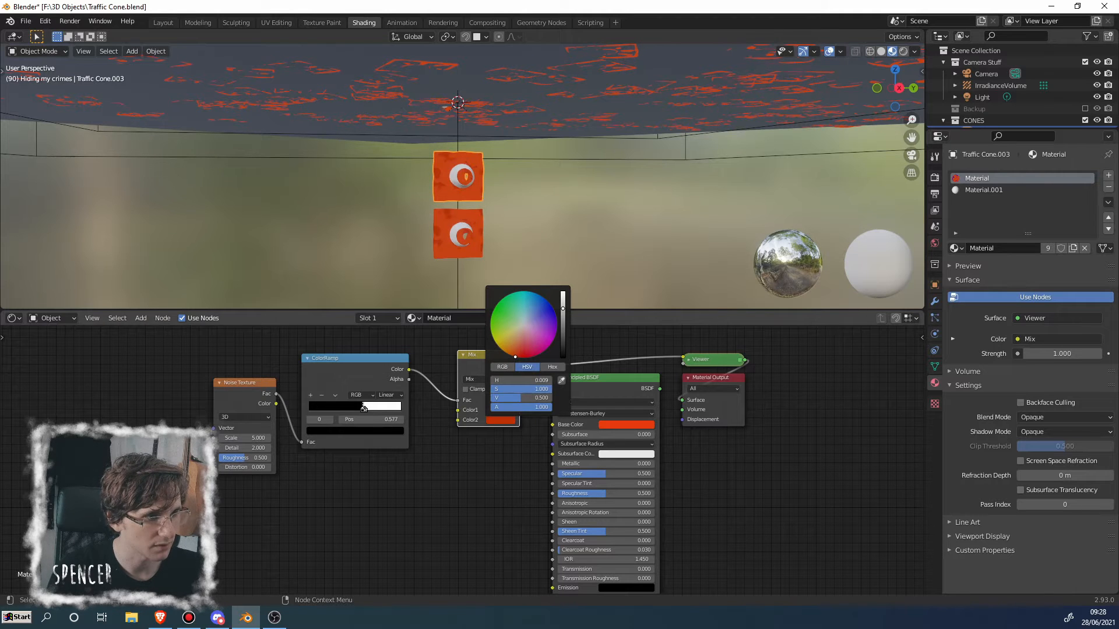
pyautogui.moveTo(566, 316); pyautogui.dragTo(563, 349)
pyautogui.moveTo(435, 233); pyautogui.dragTo(474, 229, button='middle')
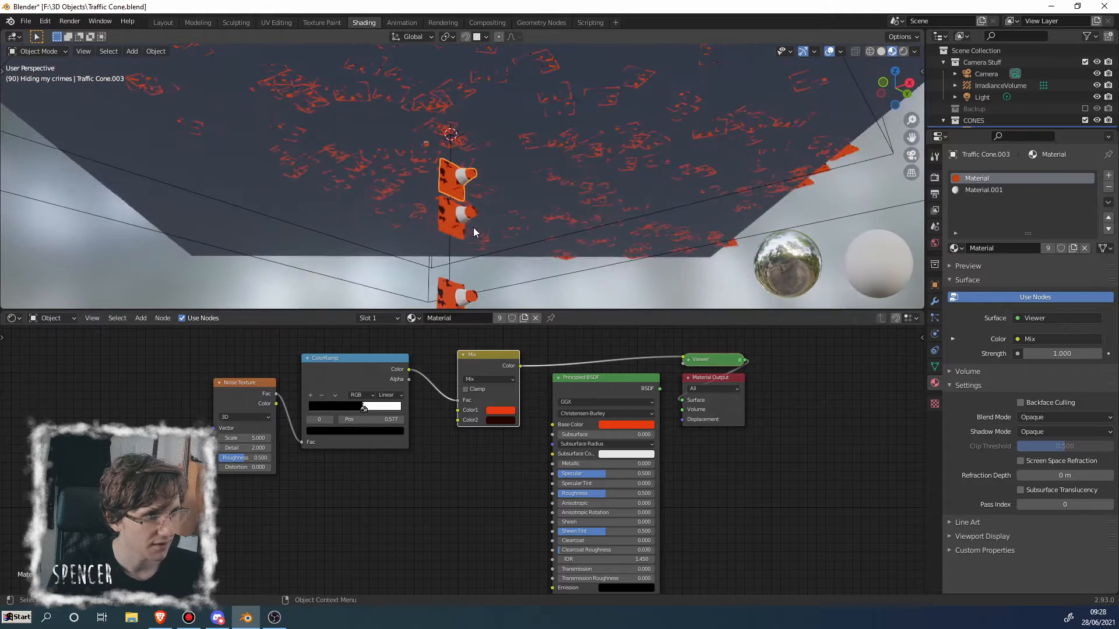
pyautogui.scroll(5, 473, 229)
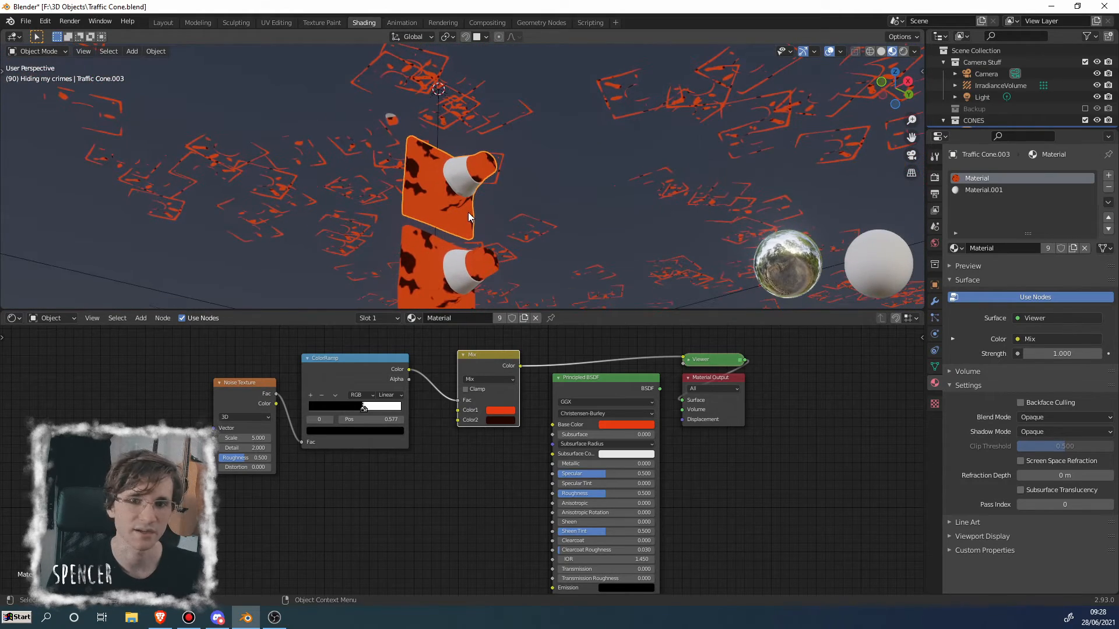
pyautogui.scroll(-4, 491, 236)
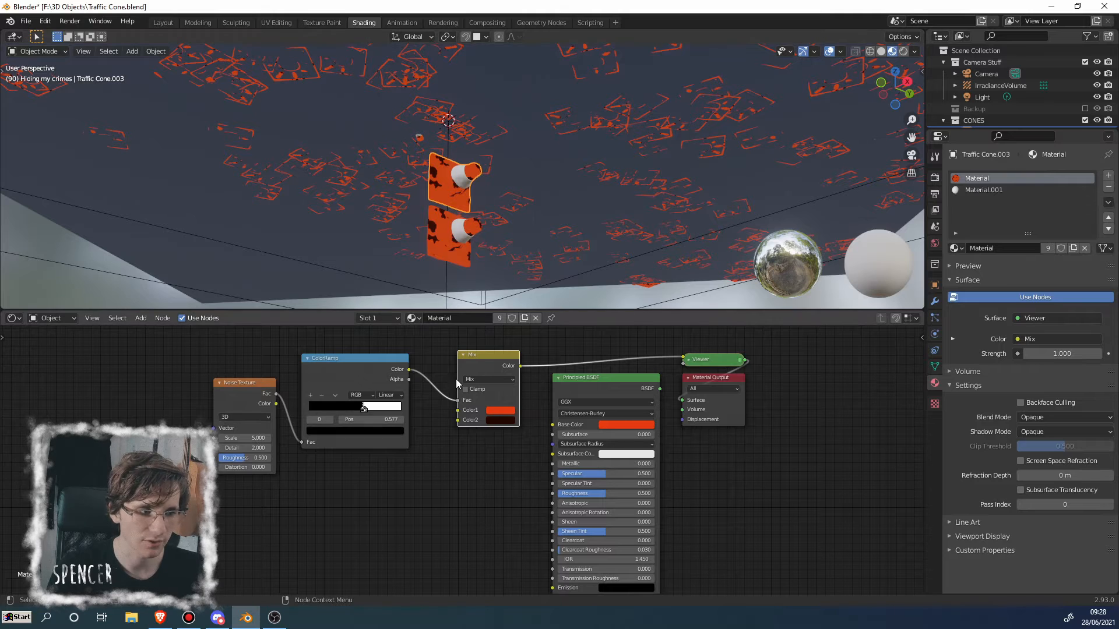
# Step: Set the Noise Texture's Scale to 1.7 and its Roughness to 0.483
pyautogui.moveTo(479, 370); pyautogui.dragTo(478, 375)
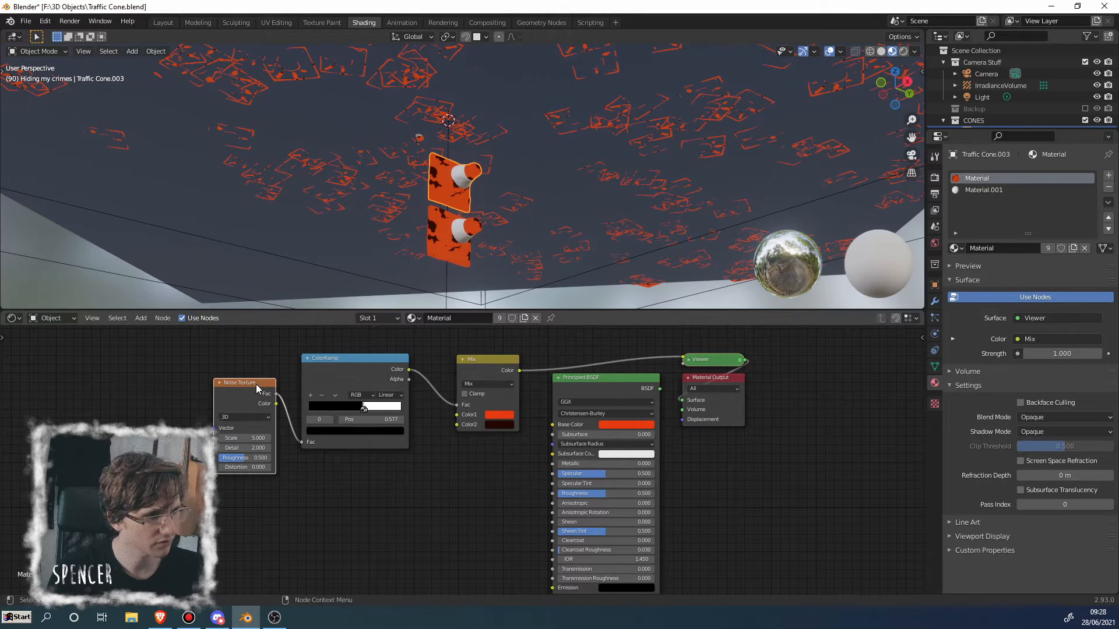
pyautogui.moveTo(244, 438)
pyautogui.mouseDown()
pyautogui.moveTo(279, 438)
pyautogui.moveTo(227, 438)
pyautogui.moveTo(288, 458)
pyautogui.moveTo(252, 458)
pyautogui.mouseUp()
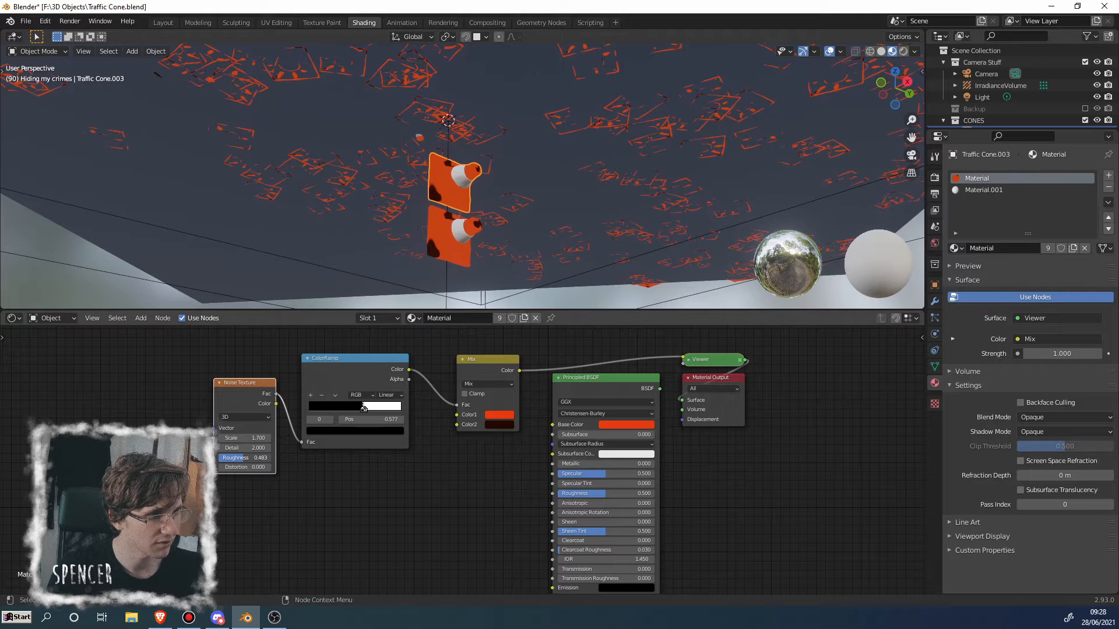
# Step: Adjust the ColorRamp's black and white stops to sit close together, with the white stop at 0.650
pyautogui.moveTo(366, 411)
pyautogui.mouseDown()
pyautogui.moveTo(389, 408)
pyautogui.moveTo(350, 410)
pyautogui.mouseUp()
pyautogui.click(378, 410)
pyautogui.moveTo(426, 264); pyautogui.dragTo(380, 275, button='middle')
pyautogui.scroll(4, 444, 235)
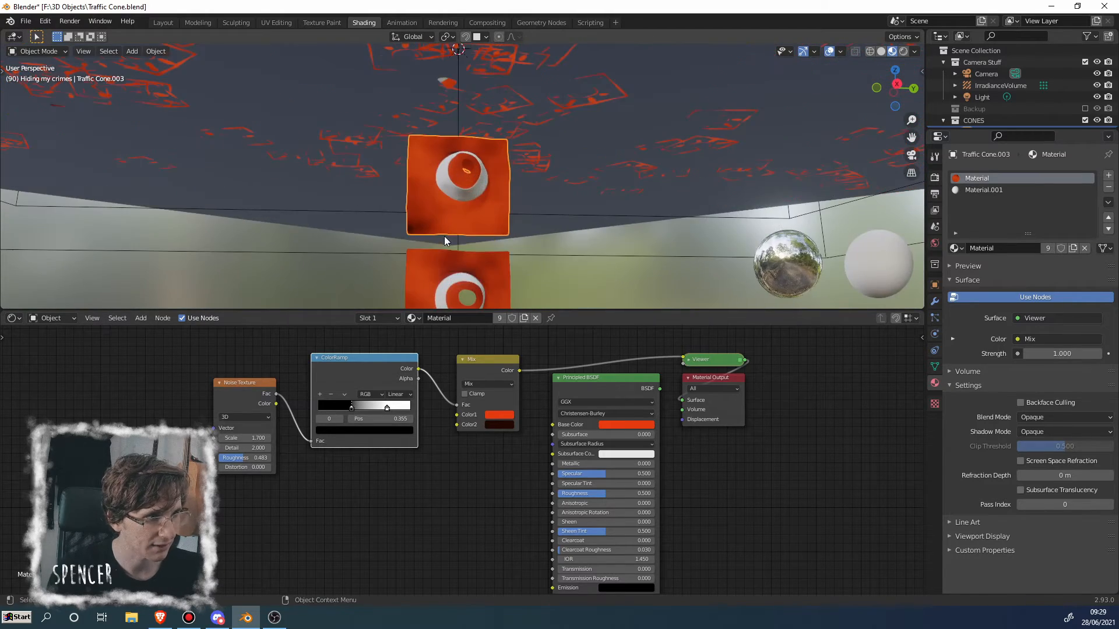
pyautogui.moveTo(444, 235); pyautogui.dragTo(421, 260, button='middle')
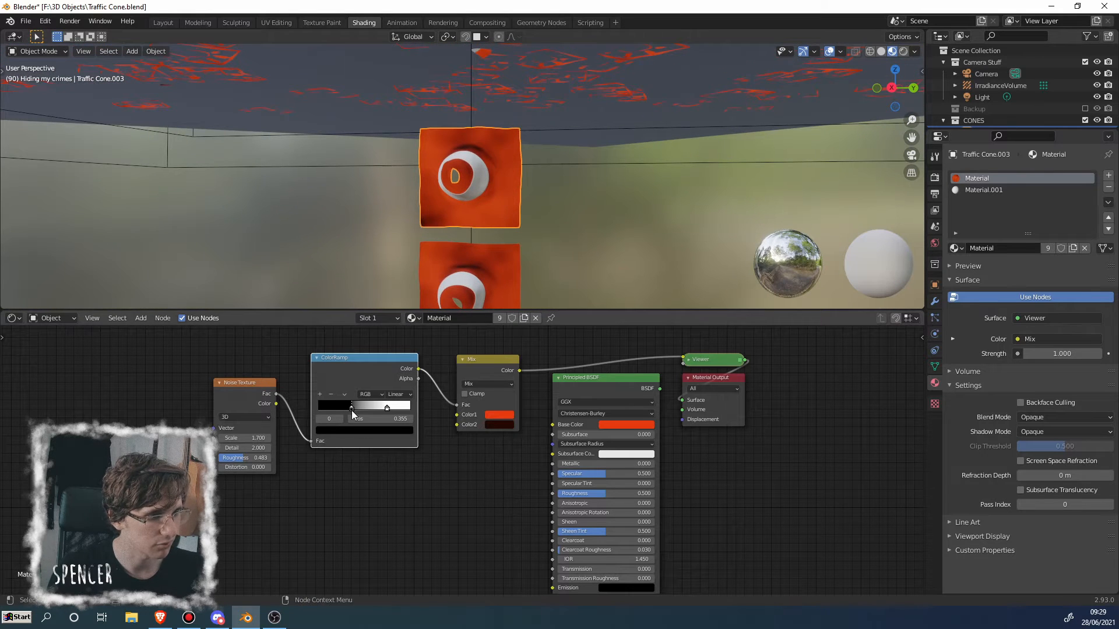
pyautogui.moveTo(351, 409); pyautogui.dragTo(379, 410)
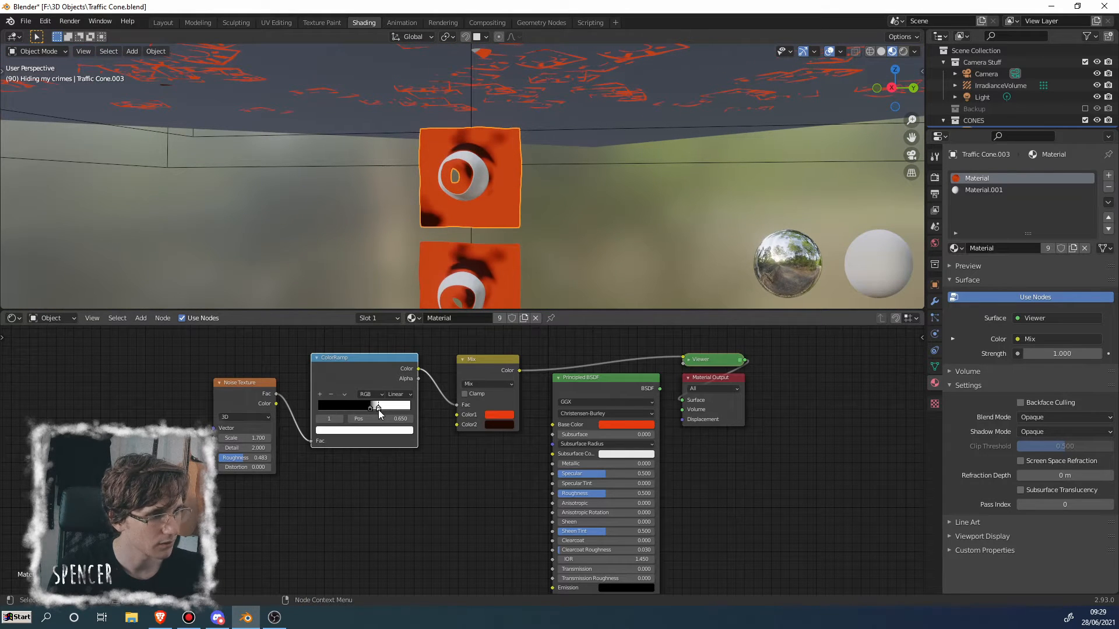
pyautogui.moveTo(367, 368); pyautogui.dragTo(359, 368)
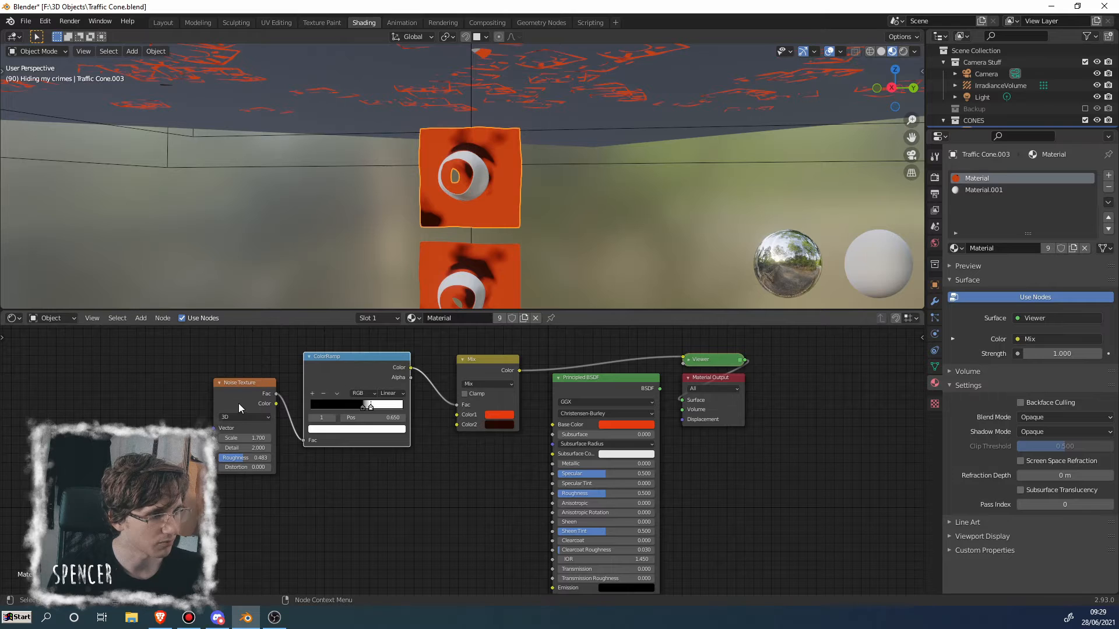
# Step: Duplicate the Noise Texture, feed the copy's Fac into the Mix node's Color2, and enable Clamp on the Mix node
pyautogui.click(239, 405)
pyautogui.scroll(-1, 344, 454)
pyautogui.moveTo(345, 454); pyautogui.dragTo(333, 405, button='middle')
pyautogui.hotkey('shift', 'd')
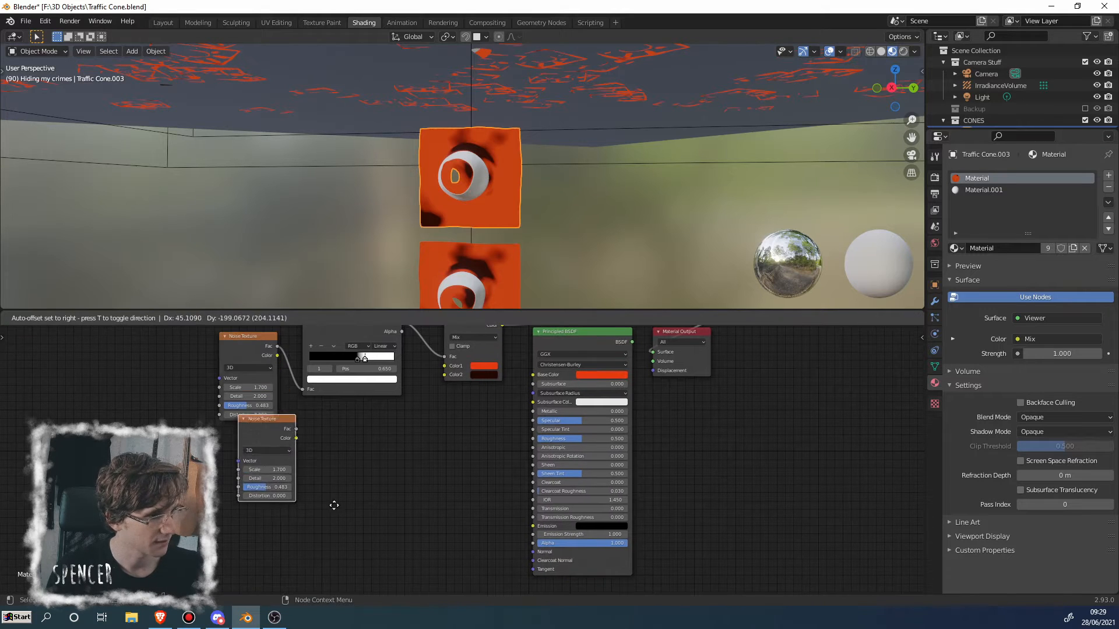
pyautogui.click(376, 523)
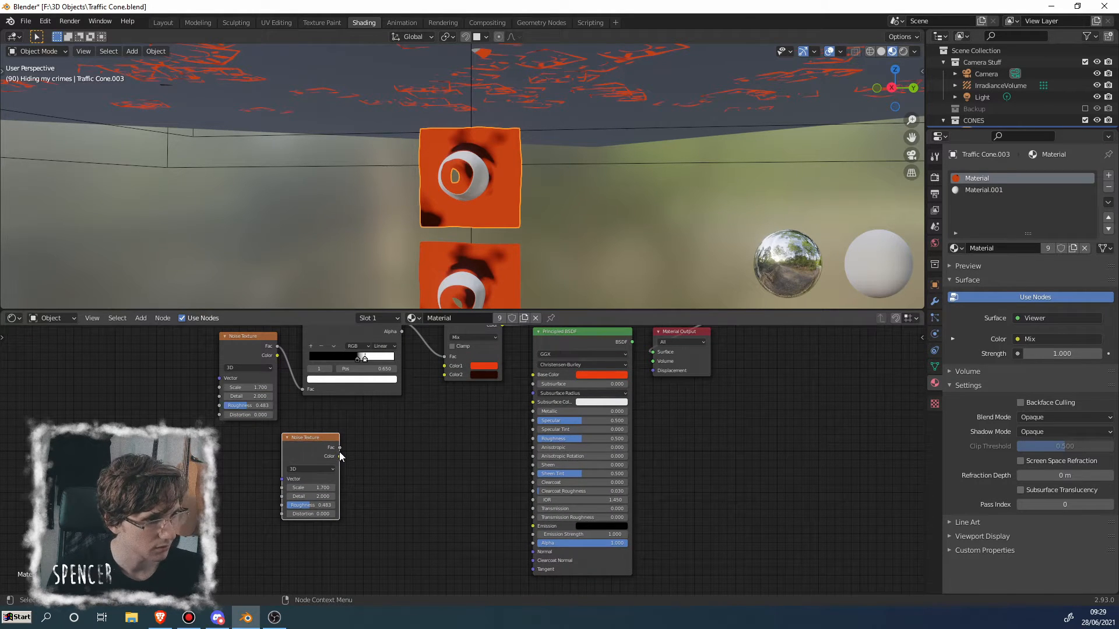
pyautogui.moveTo(339, 448); pyautogui.dragTo(446, 376)
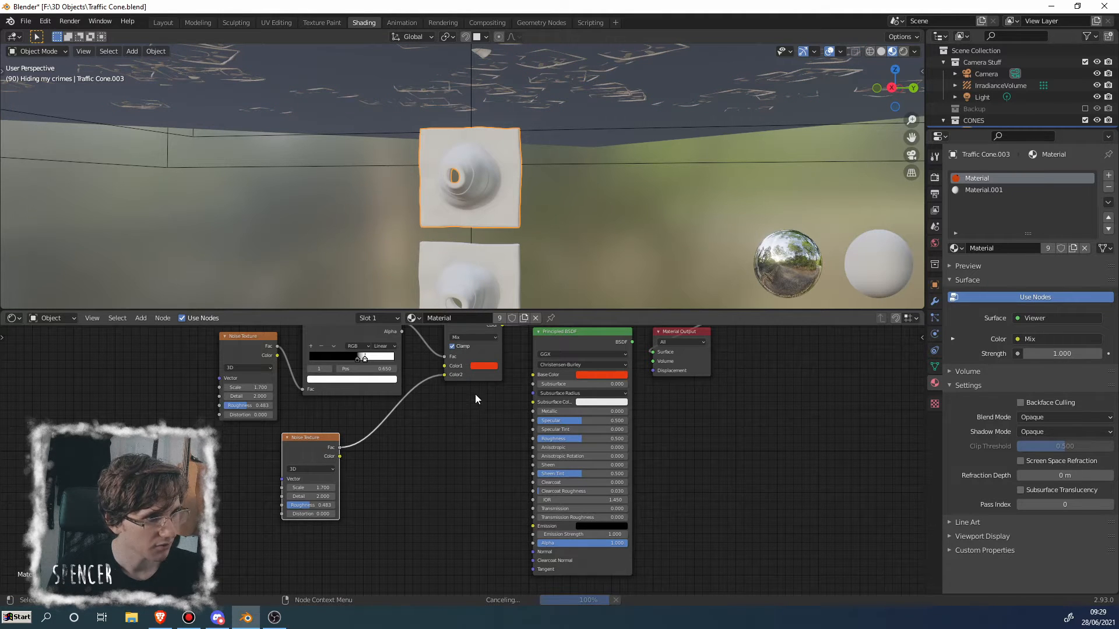
pyautogui.click(477, 348)
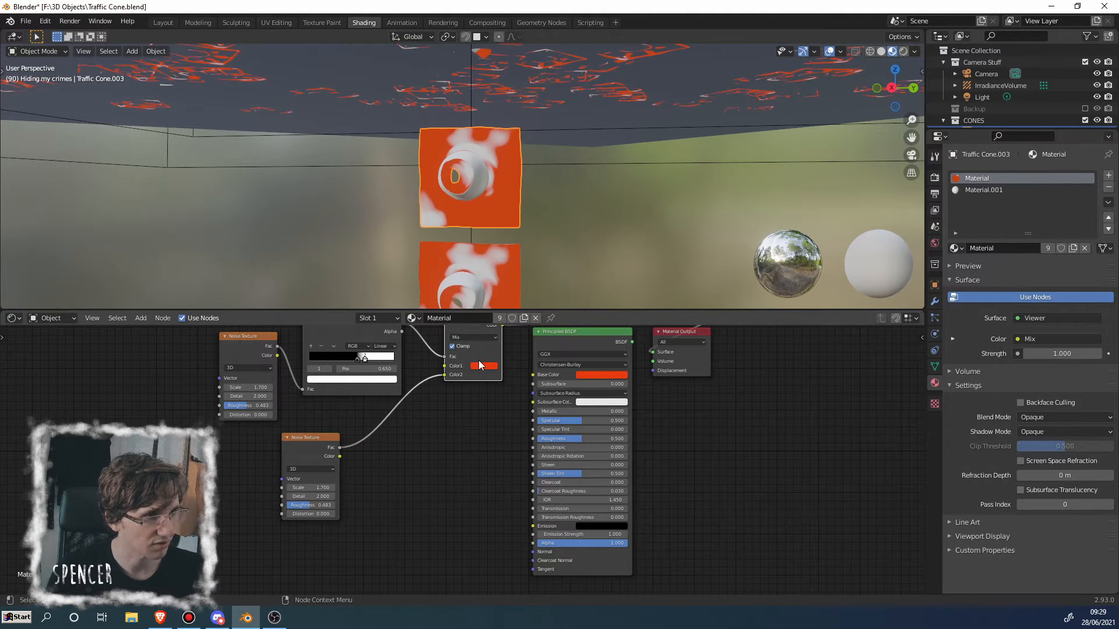
# Step: Sharpen the patch edges by moving the ColorRamp's white stop to 0.605
pyautogui.moveTo(461, 224); pyautogui.dragTo(466, 231, button='middle')
pyautogui.scroll(3, 466, 226)
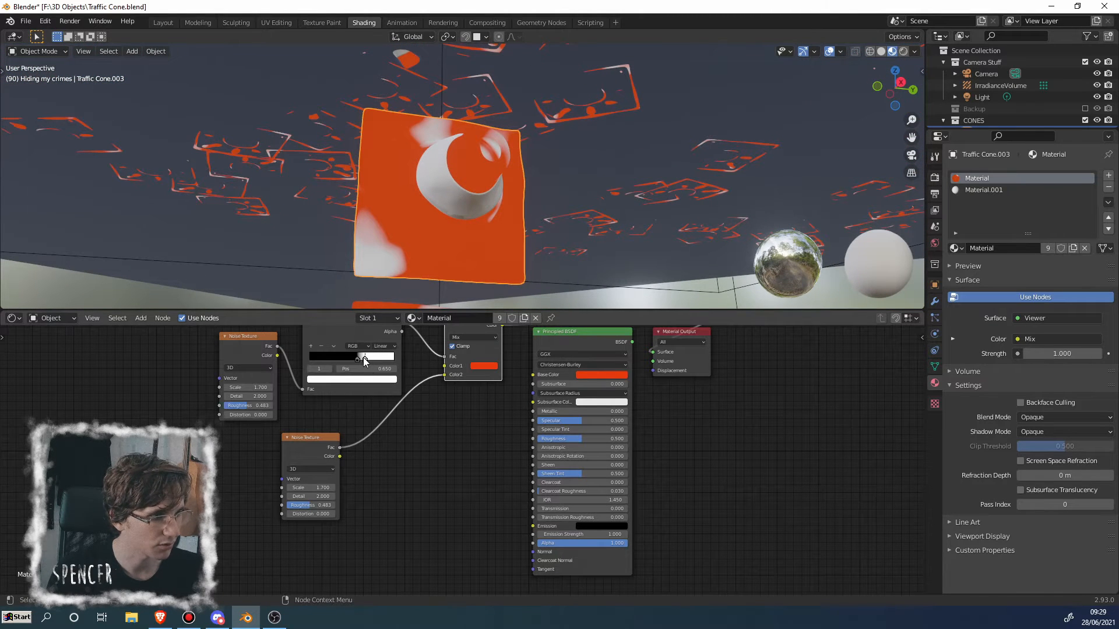
pyautogui.moveTo(362, 360); pyautogui.dragTo(360, 365)
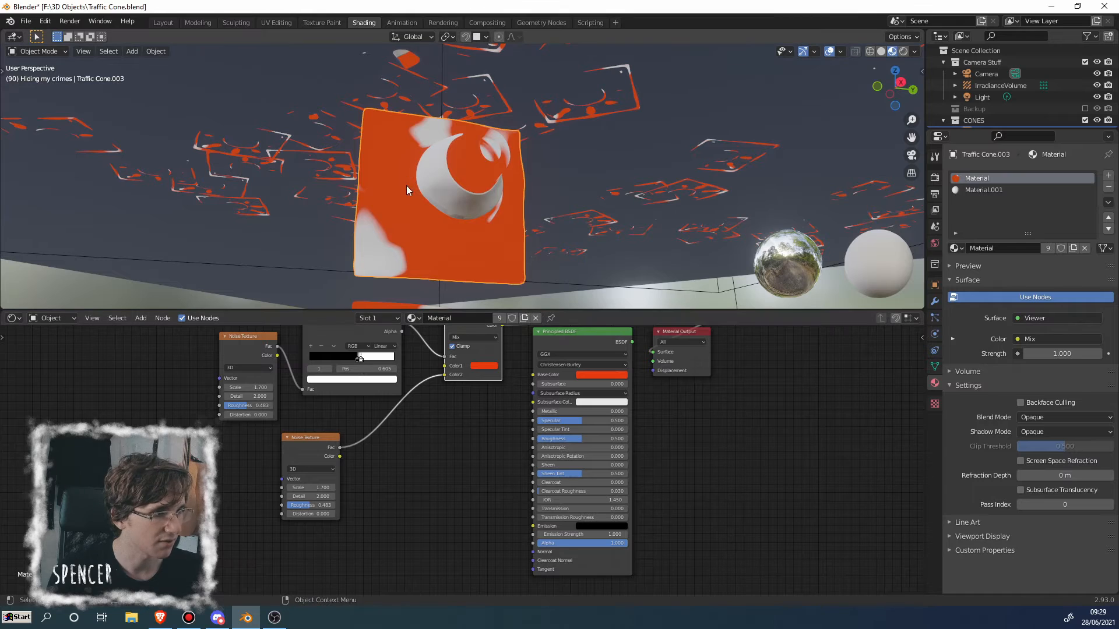
pyautogui.moveTo(407, 186); pyautogui.dragTo(459, 184, button='middle')
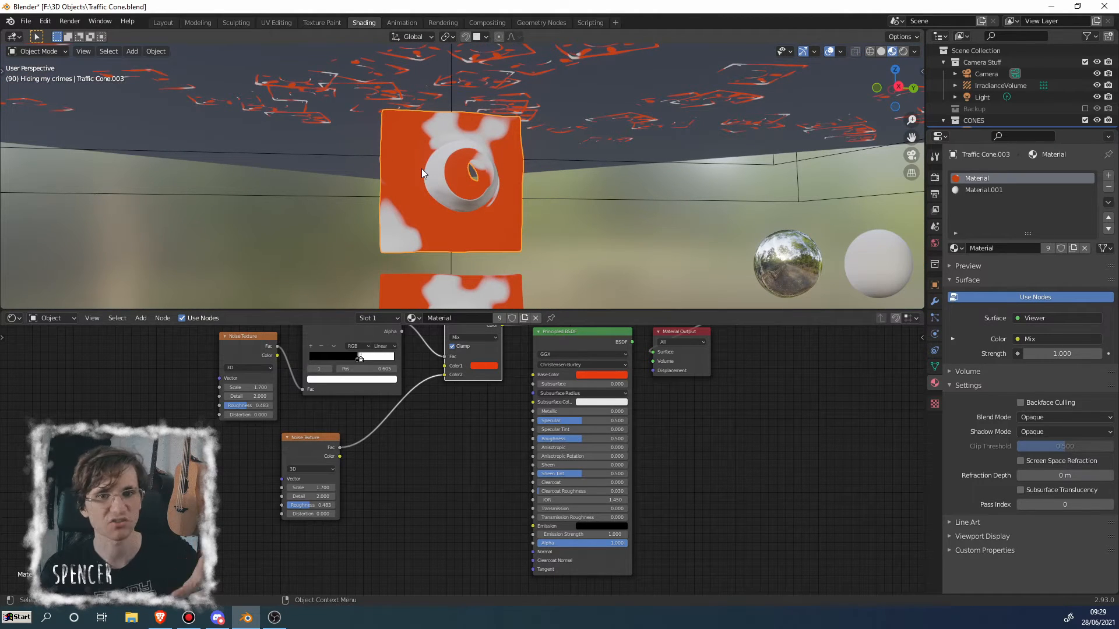
# Step: Set the duplicated Noise Texture's Scale to -14.5 and shift the node aside to make room before the Mix node
pyautogui.moveTo(425, 443); pyautogui.dragTo(442, 432, button='middle')
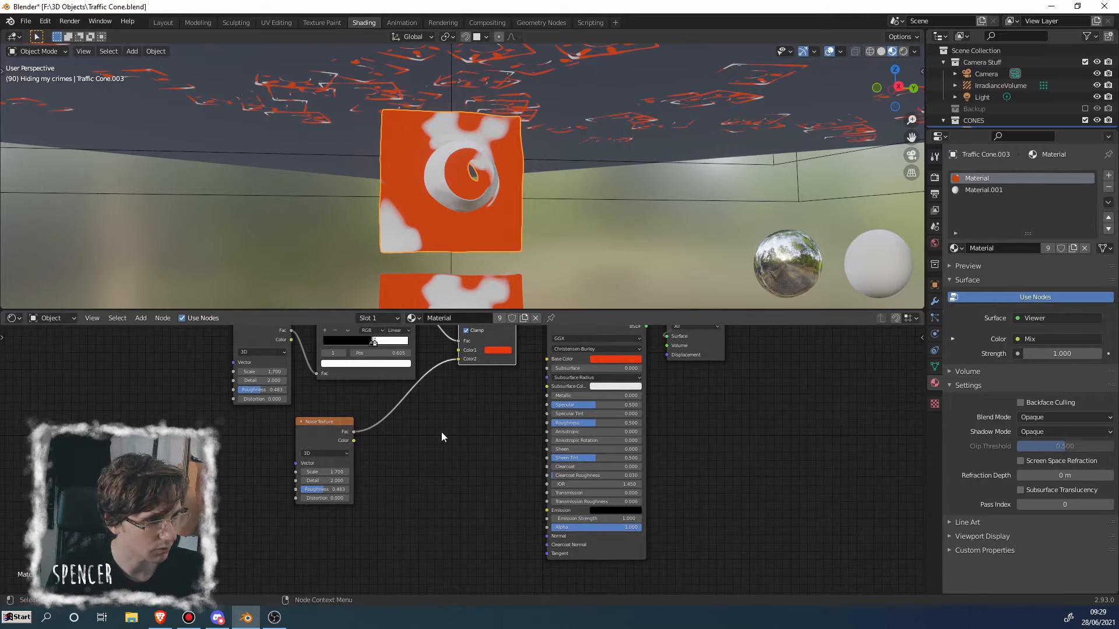
pyautogui.moveTo(324, 472); pyautogui.dragTo(301, 472)
pyautogui.moveTo(332, 428); pyautogui.dragTo(316, 436)
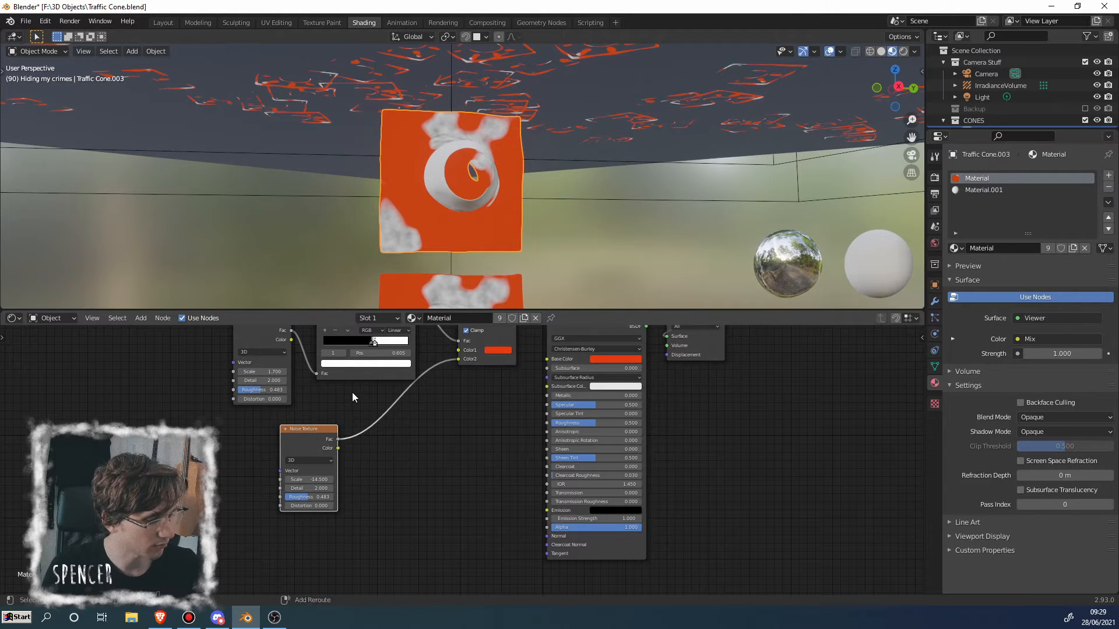
# Step: Insert a ColorRamp, found by searching "colo", between the second Noise Texture and the Mix node's Color2, and reposition the neighbouring nodes
pyautogui.hotkey('shift', 'a')
pyautogui.click(353, 393)
pyautogui.write('colo')
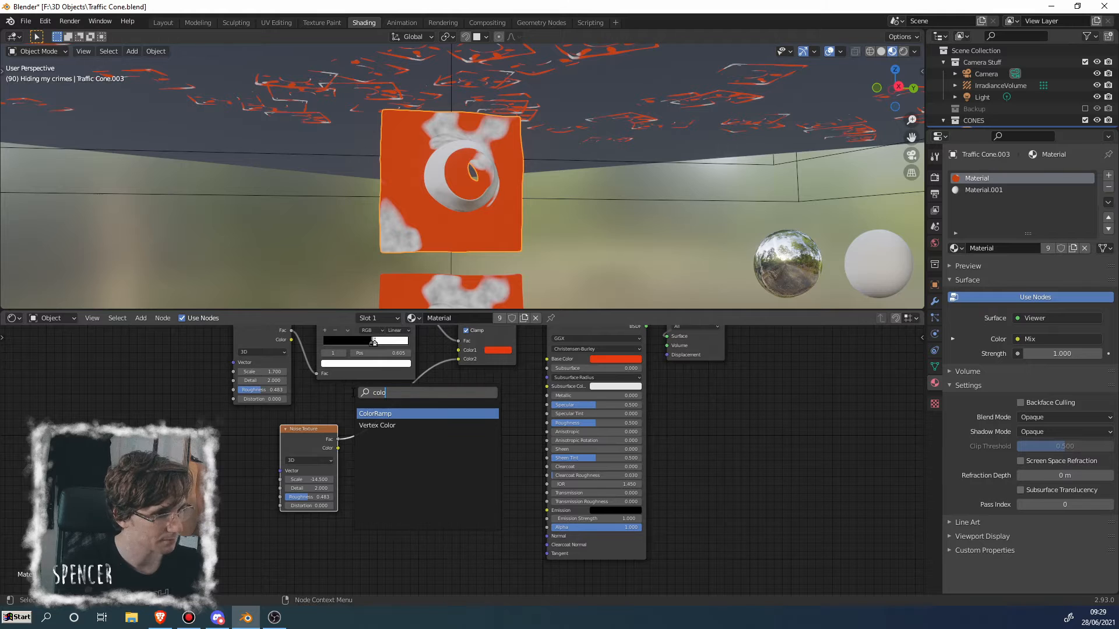
pyautogui.click(373, 413)
pyautogui.click(386, 404)
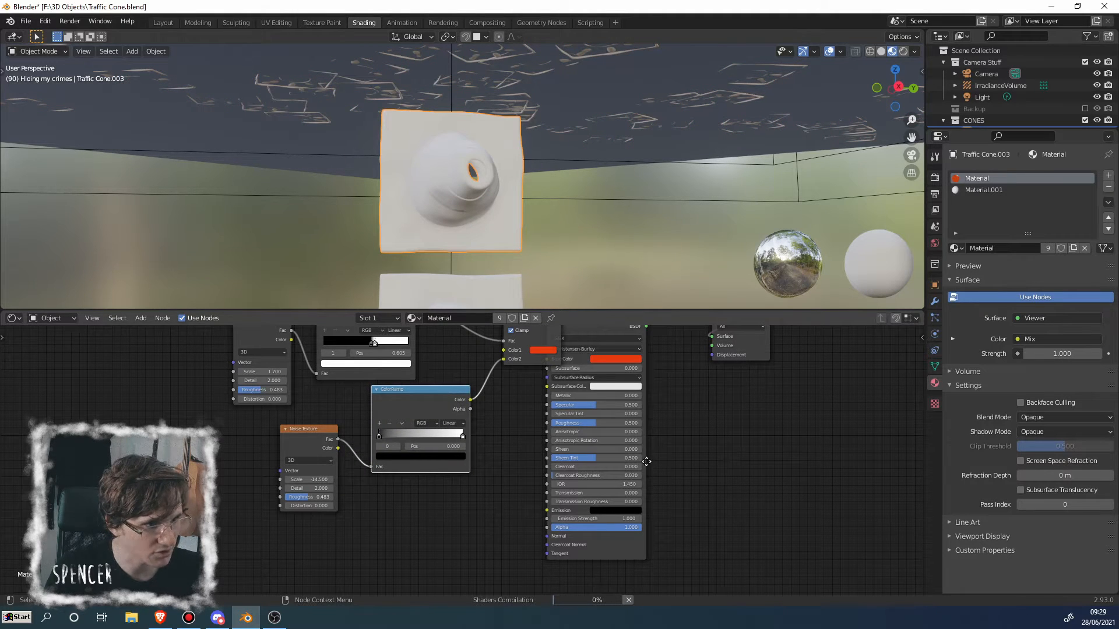
pyautogui.moveTo(703, 414); pyautogui.dragTo(599, 515, button='middle')
pyautogui.moveTo(513, 425); pyautogui.dragTo(591, 457)
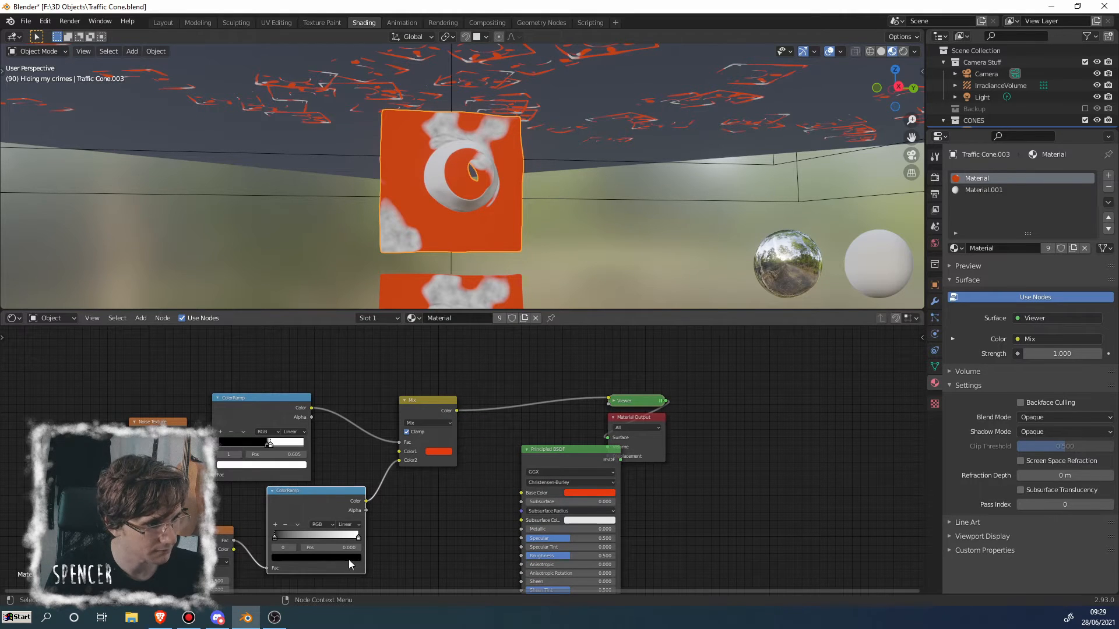
# Step: Match the second ColorRamp's first stop to the Mix node's orange Color1 by sampling it with the eyedropper
pyautogui.click(354, 558)
pyautogui.click(342, 521)
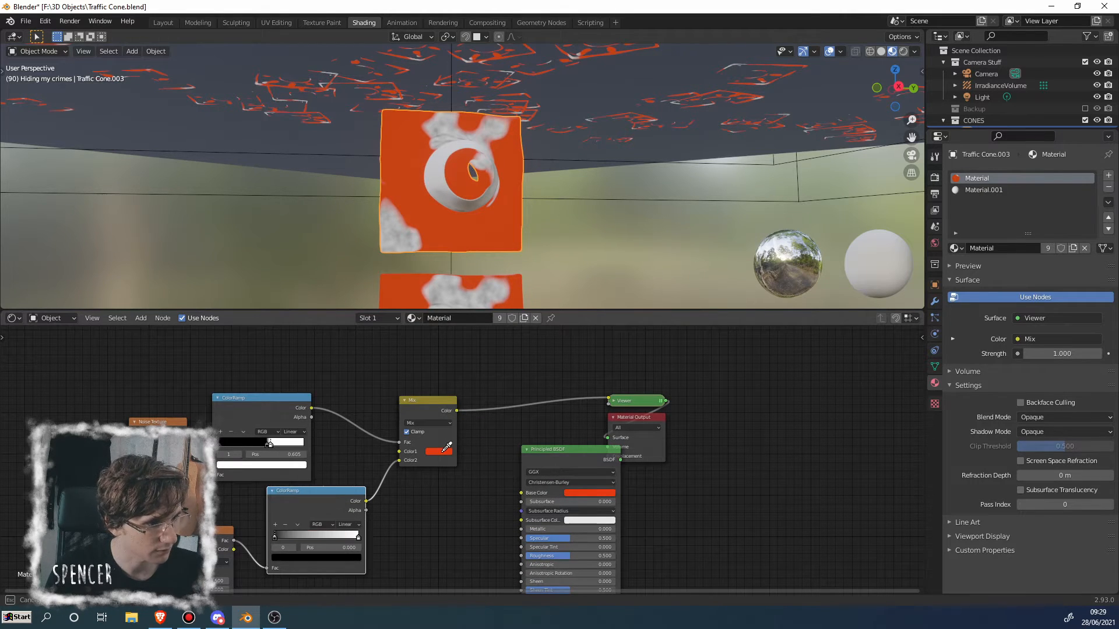
pyautogui.click(447, 446)
pyautogui.moveTo(279, 538); pyautogui.dragTo(343, 485, button='middle')
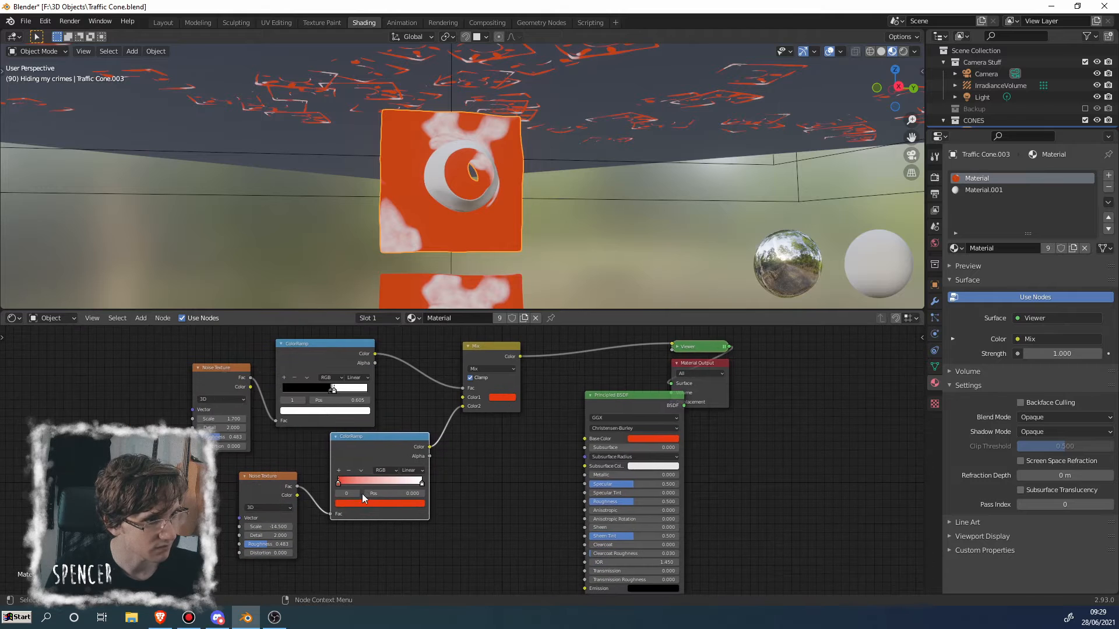
# Step: Change the second ColorRamp's white end stop to a very dark red-brown and inspect the cone's patches up close
pyautogui.click(422, 484)
pyautogui.click(407, 505)
pyautogui.moveTo(367, 432)
pyautogui.mouseDown()
pyautogui.moveTo(366, 445)
pyautogui.moveTo(406, 429)
pyautogui.mouseUp()
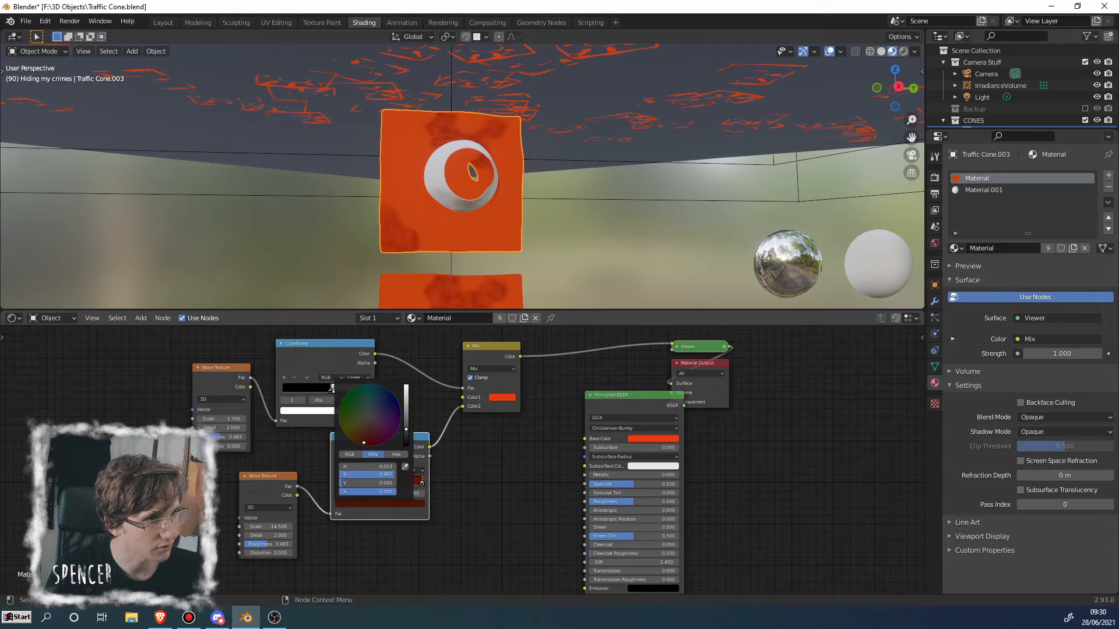
pyautogui.scroll(4, 443, 191)
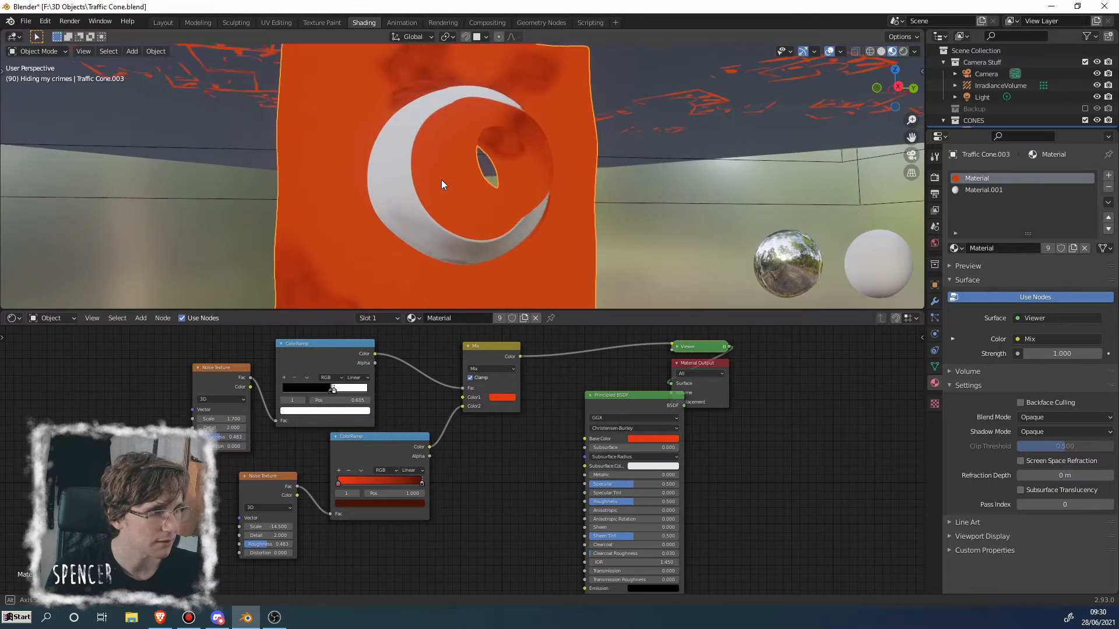
pyautogui.moveTo(442, 179); pyautogui.dragTo(544, 170, button='middle')
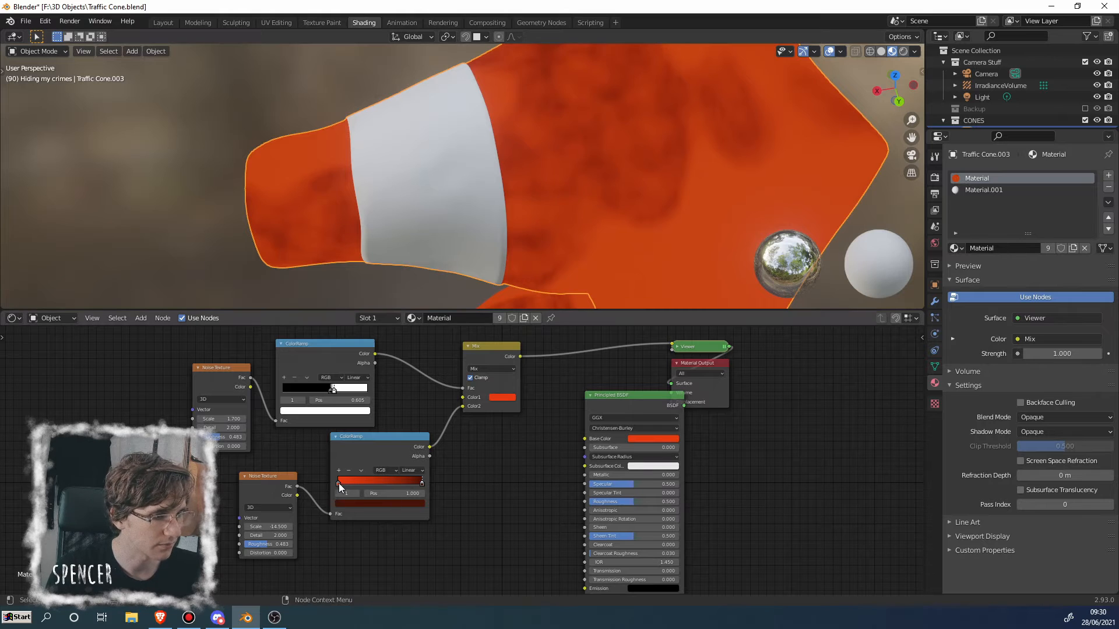
# Step: Reverse the second ColorRamp's stops so the dark one is at the start and the orange one at position 1.000
pyautogui.moveTo(338, 484)
pyautogui.mouseDown()
pyautogui.moveTo(418, 486)
pyautogui.moveTo(319, 489)
pyautogui.mouseUp()
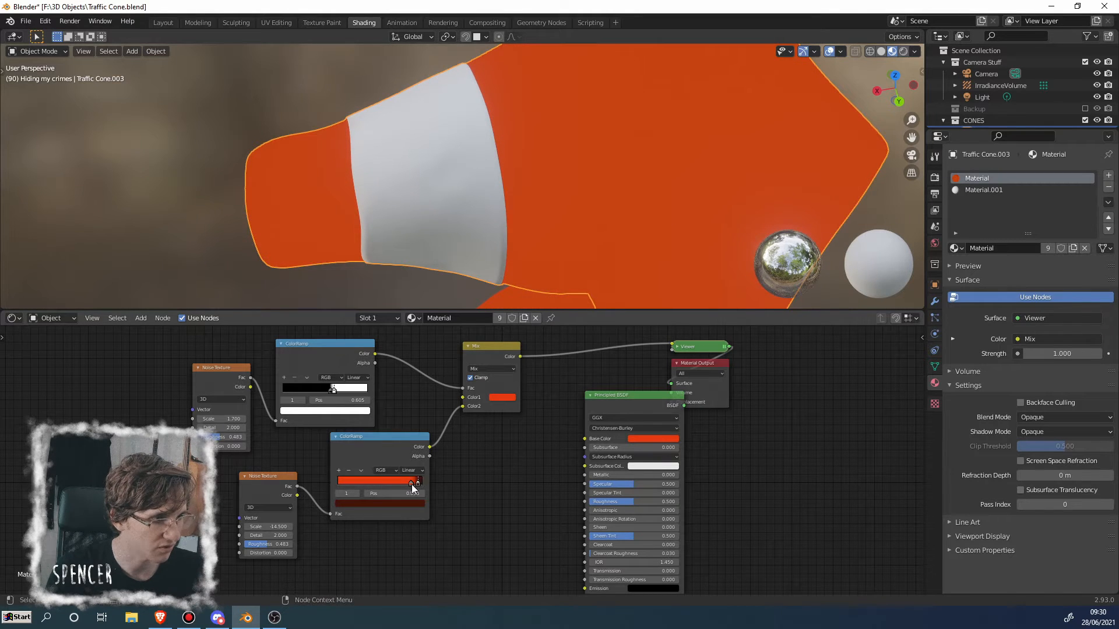
pyautogui.moveTo(411, 483); pyautogui.dragTo(422, 484)
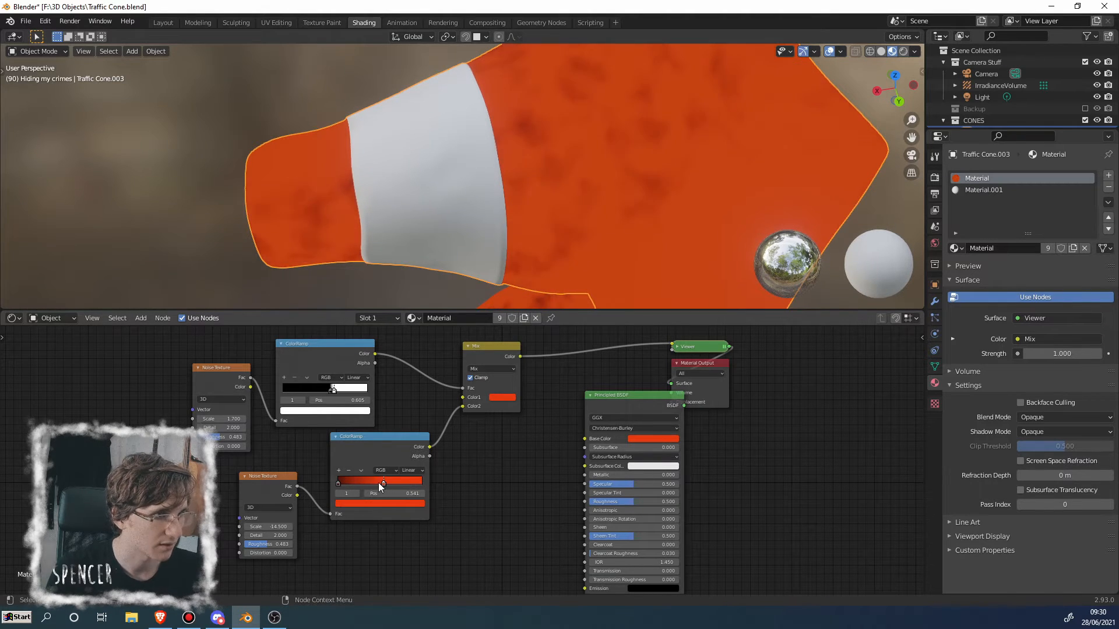
pyautogui.moveTo(488, 191); pyautogui.dragTo(474, 138, button='middle')
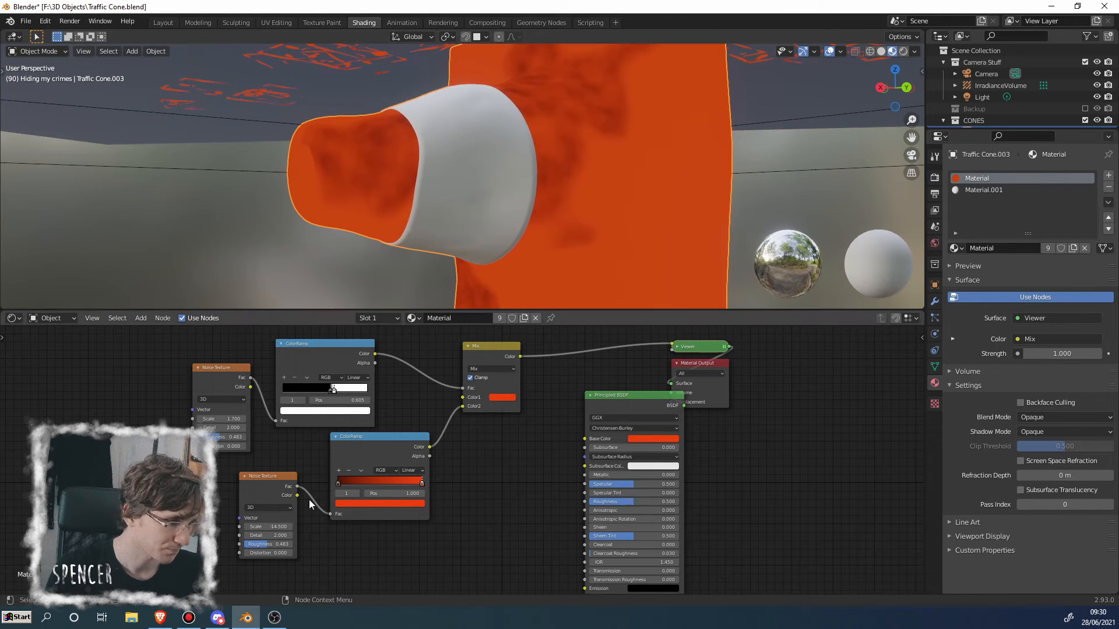
# Step: Set the second Noise Texture's Detail to 16 and adjust its Scale
pyautogui.moveTo(271, 531)
pyautogui.mouseDown()
pyautogui.moveTo(315, 526)
pyautogui.moveTo(273, 527)
pyautogui.moveTo(289, 526)
pyautogui.mouseUp()
pyautogui.moveTo(433, 293); pyautogui.dragTo(430, 247, button='middle')
# Step: Soften the first ColorRamp's mask by spreading its stops apart, with the black stop at 0.464
pyautogui.press('g')
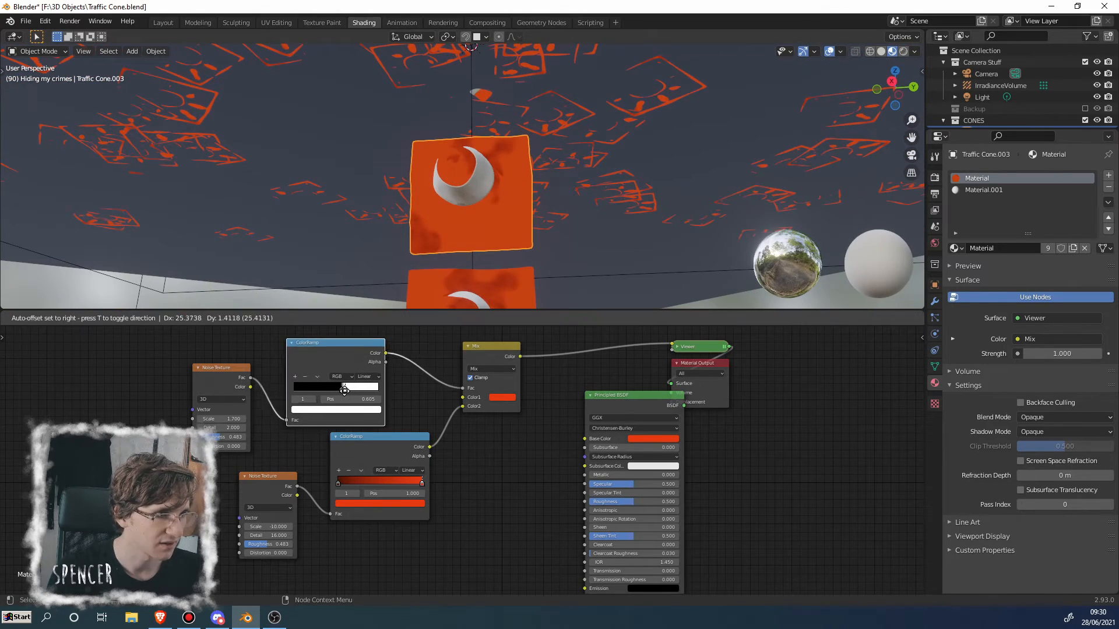
pyautogui.click(350, 392)
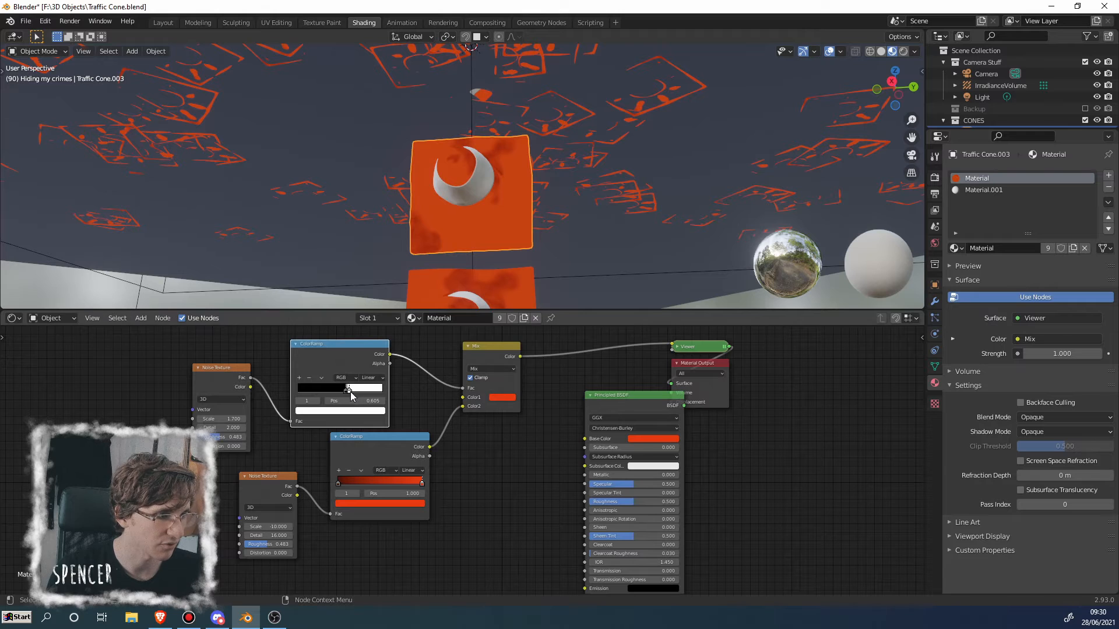
pyautogui.moveTo(352, 390)
pyautogui.mouseDown()
pyautogui.moveTo(368, 396)
pyautogui.moveTo(337, 391)
pyautogui.mouseUp()
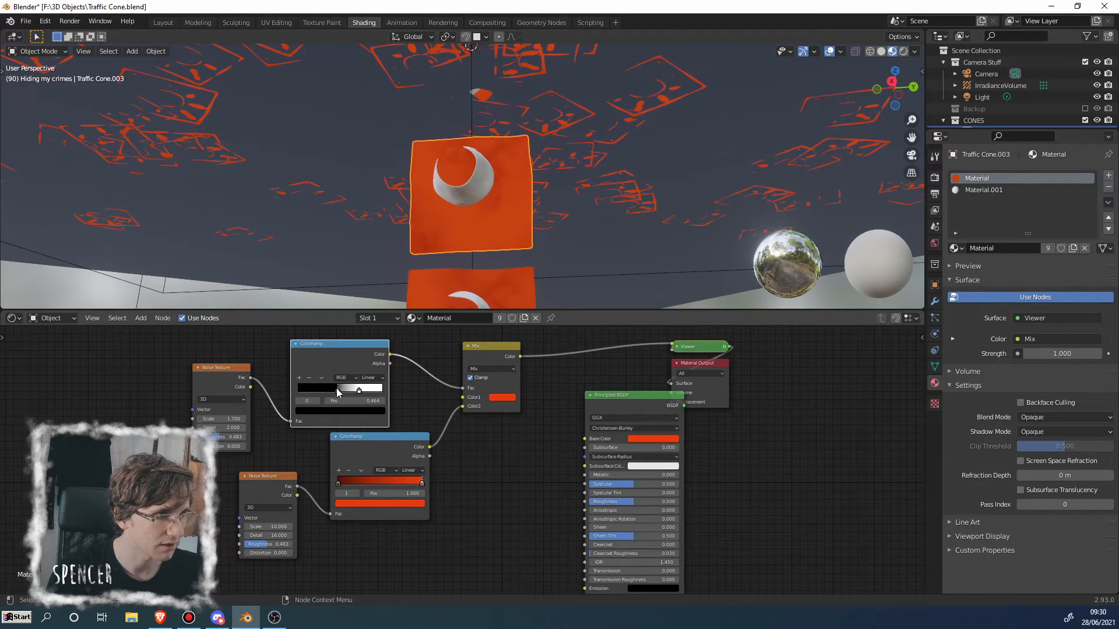
pyautogui.moveTo(468, 152); pyautogui.dragTo(417, 204, button='middle')
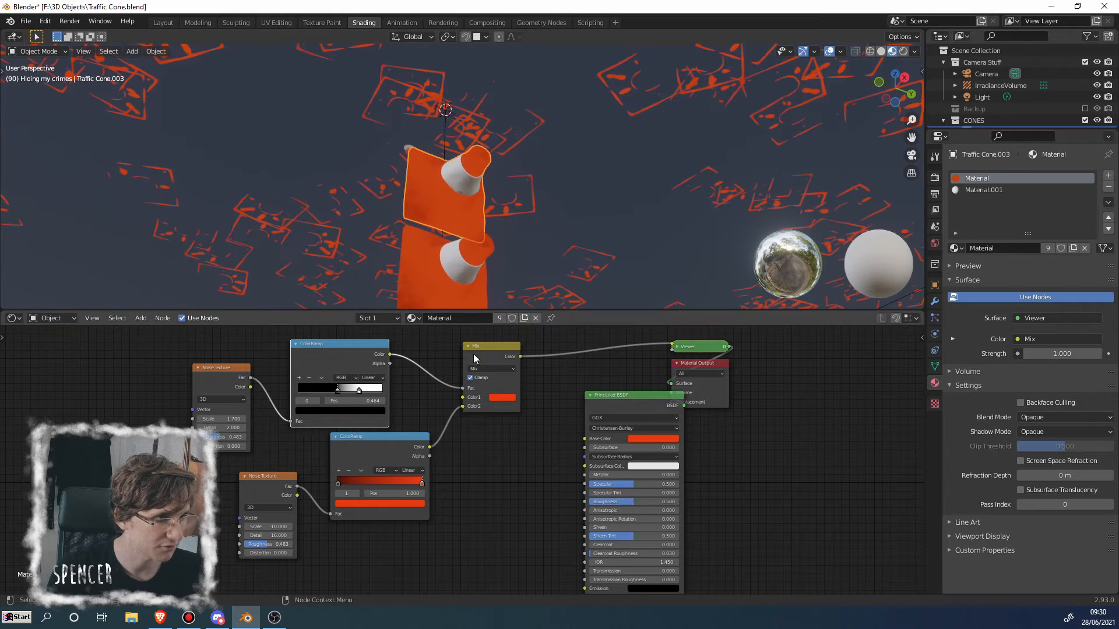
# Step: Rearrange the node tree by moving the Mix node and shifting the second Noise Texture and its ColorRamp down to free space between the ramps
pyautogui.moveTo(484, 356); pyautogui.dragTo(467, 373)
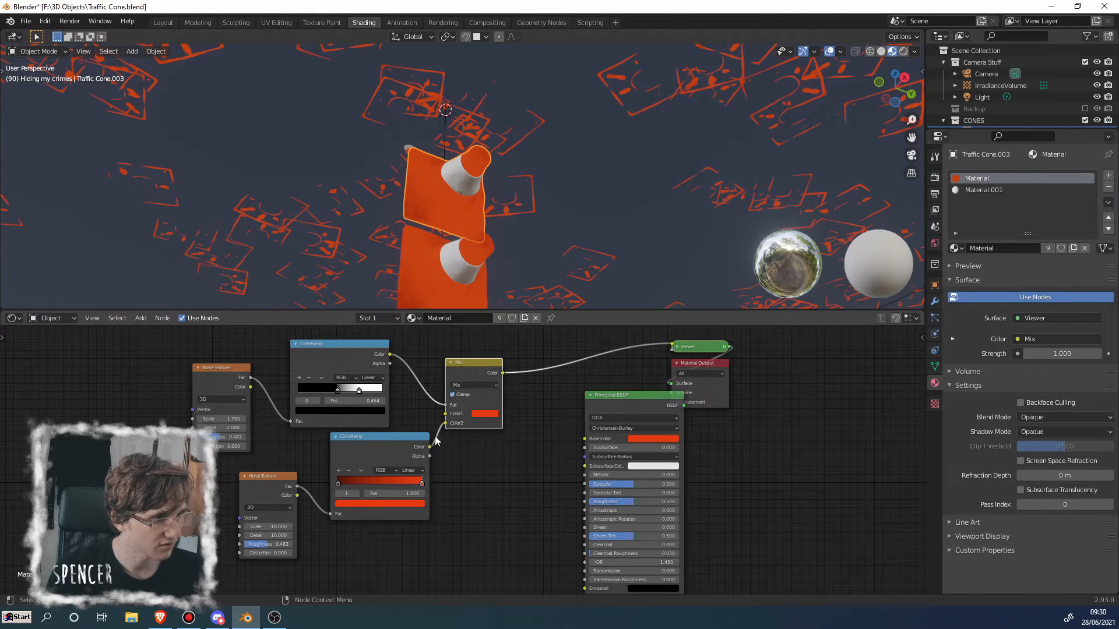
pyautogui.moveTo(233, 557); pyautogui.dragTo(406, 428)
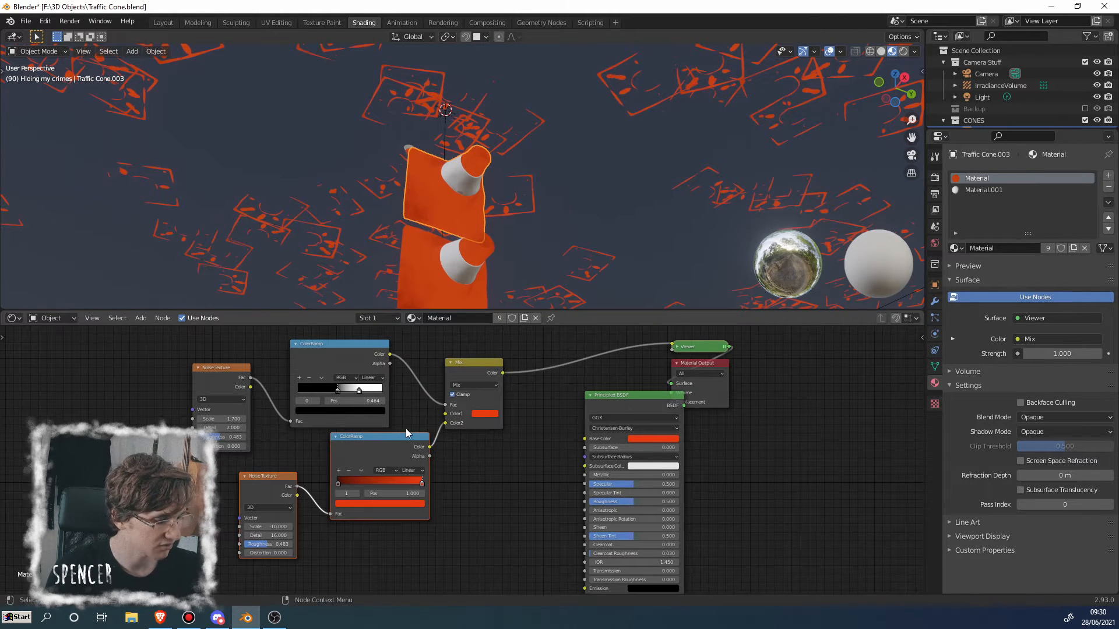
pyautogui.press('g')
pyautogui.click(406, 531)
pyautogui.moveTo(475, 367); pyautogui.dragTo(501, 420)
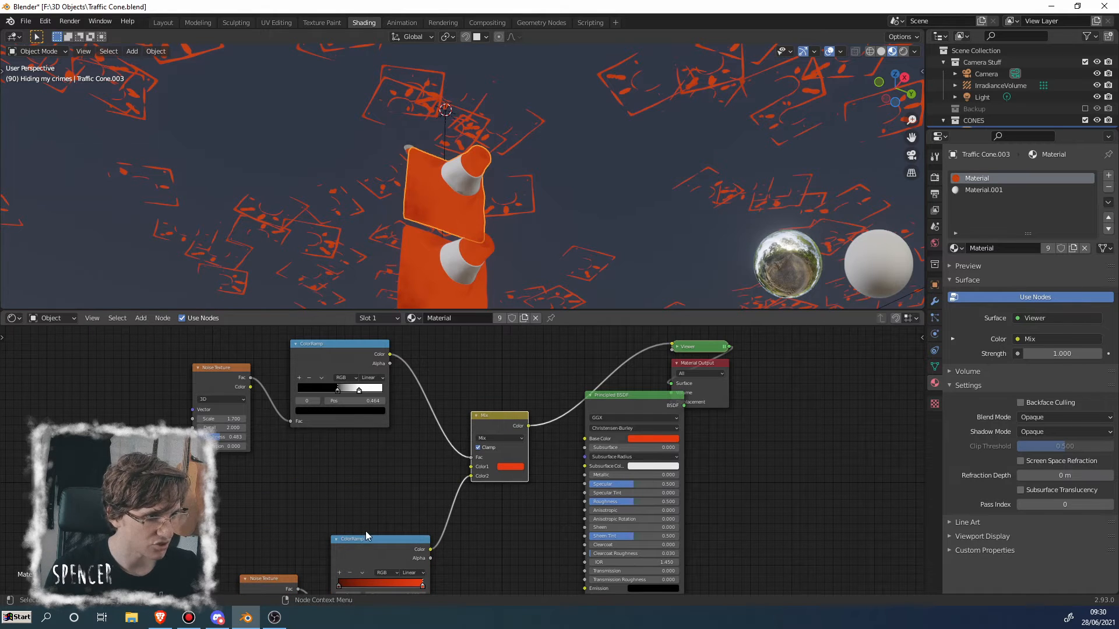
# Step: Duplicate the second Noise Texture and its ColorRamp, link the copies together, and connect the new ramp to the Mix node's Color1 input
pyautogui.moveTo(350, 494); pyautogui.dragTo(398, 441, button='middle')
pyautogui.click(317, 534)
pyautogui.hotkey('shift', 'd')
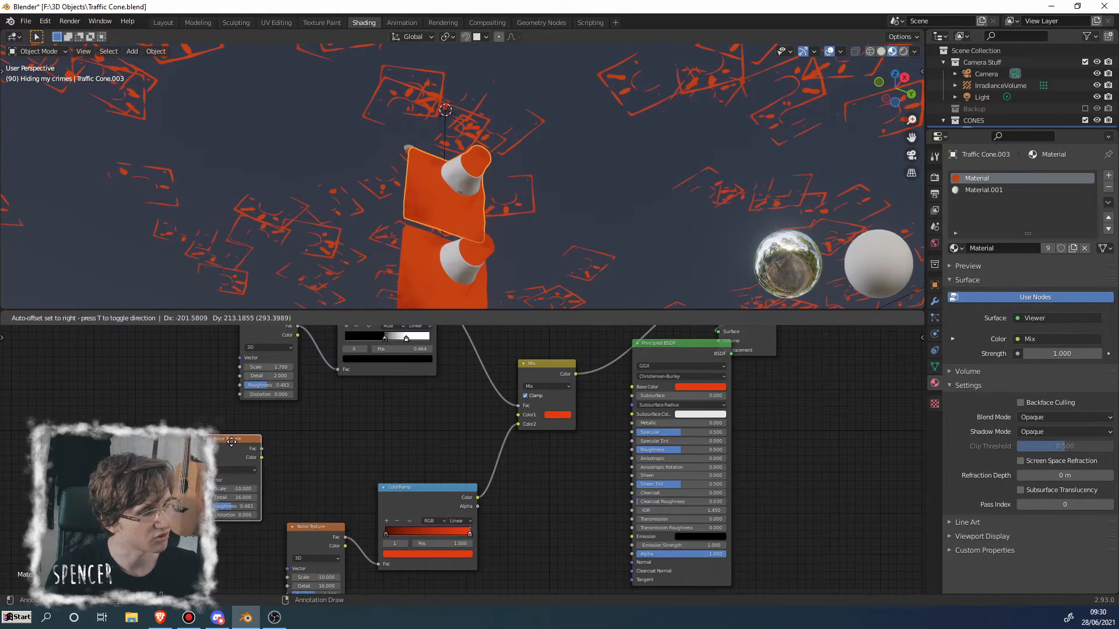
pyautogui.click(292, 445)
pyautogui.click(403, 492)
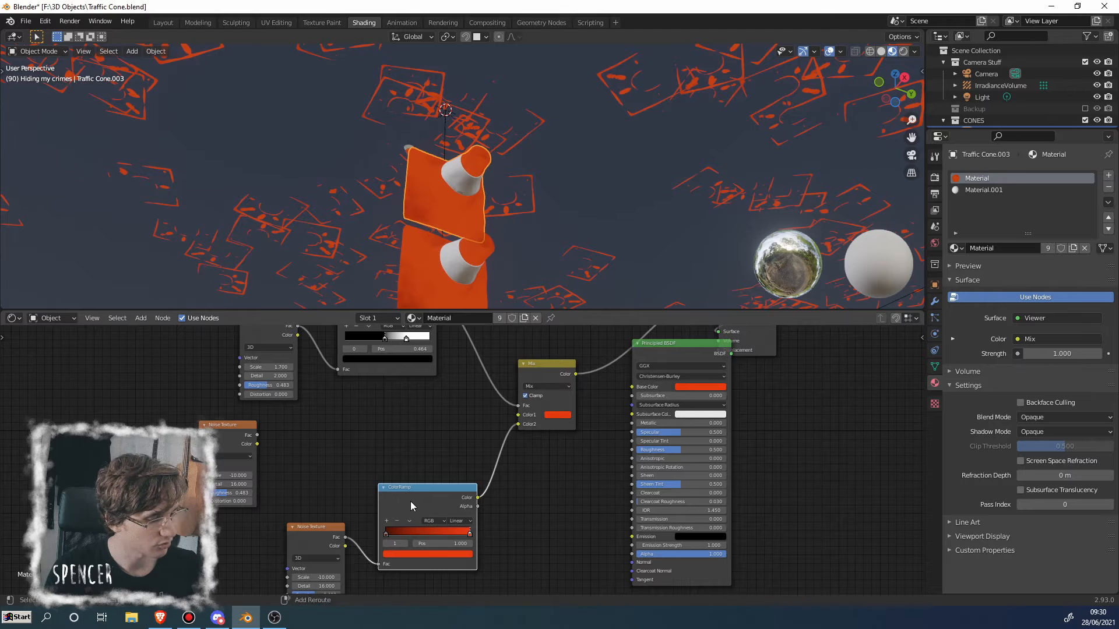
pyautogui.hotkey('shift', 'd')
pyautogui.click(352, 398)
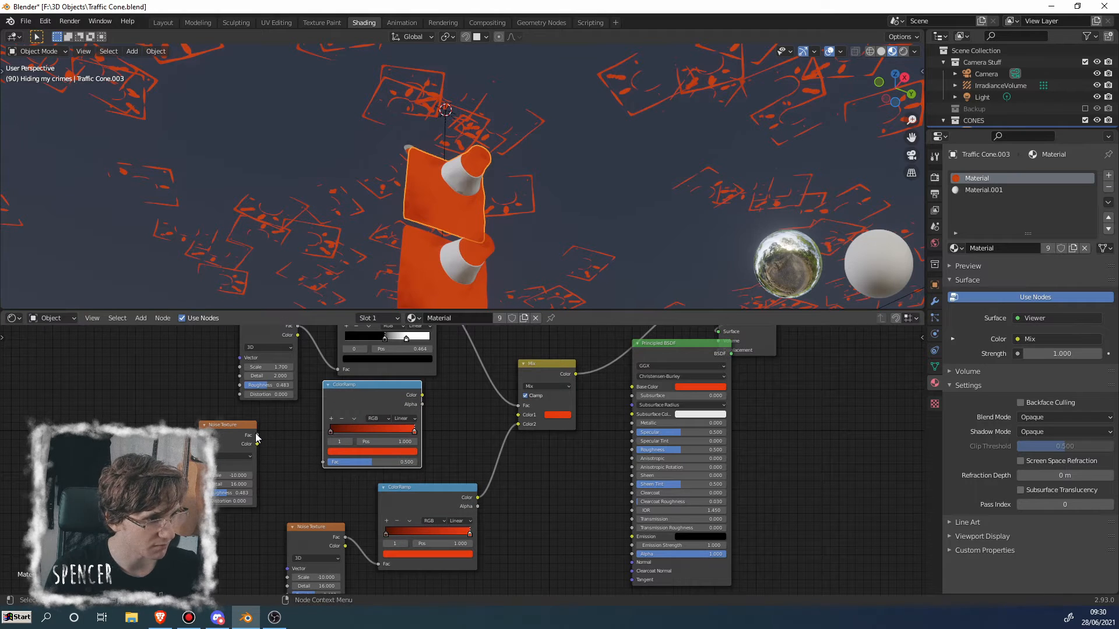
pyautogui.moveTo(257, 436); pyautogui.dragTo(323, 463)
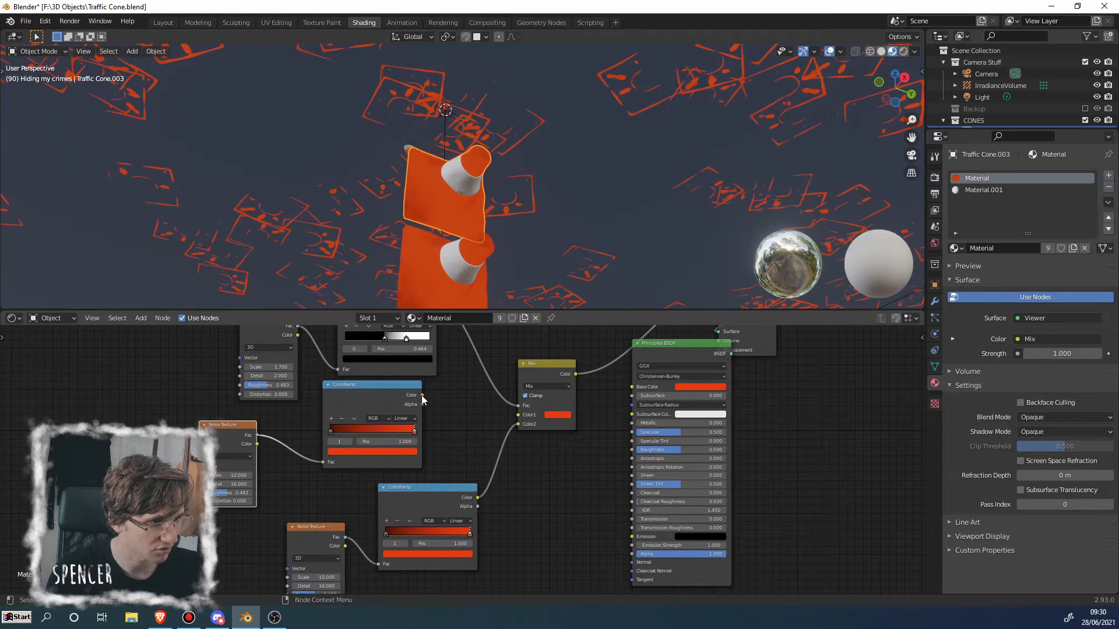
pyautogui.moveTo(422, 395); pyautogui.dragTo(520, 415)
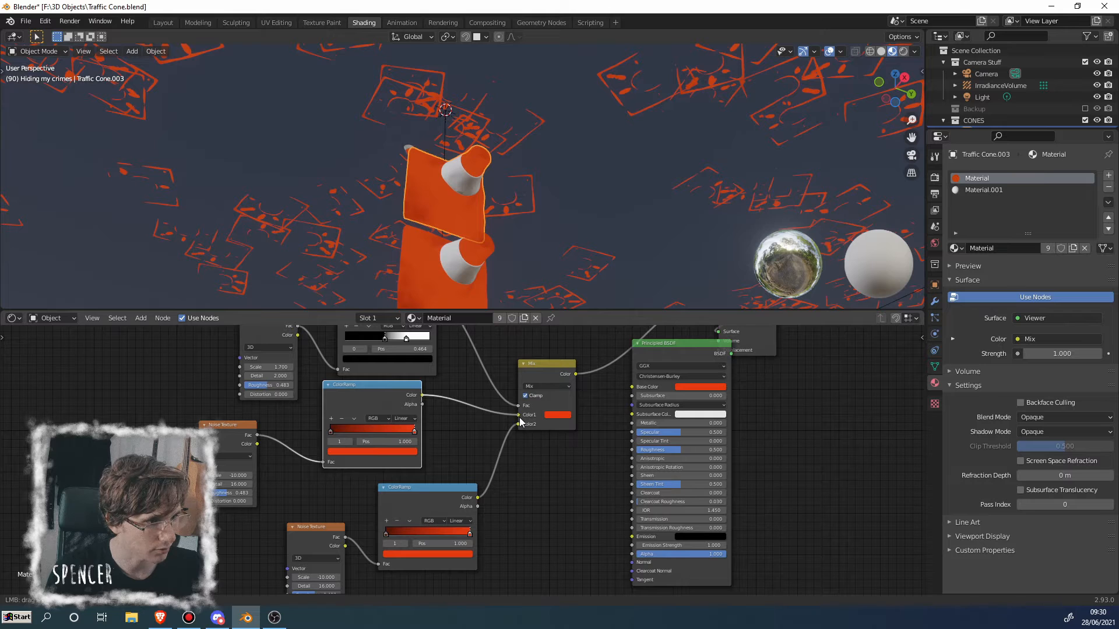
# Step: Recolour the new ColorRamp's dark start stop by sampling the Principled BSDF's orange Base Color and shifting it slightly towards red
pyautogui.click(329, 431)
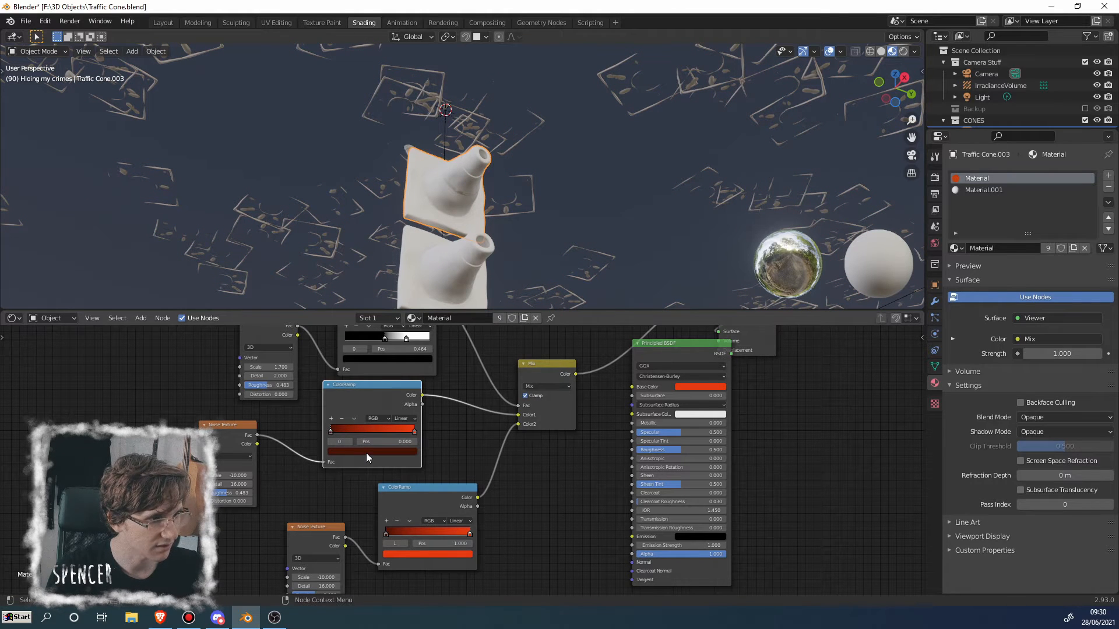
pyautogui.click(370, 451)
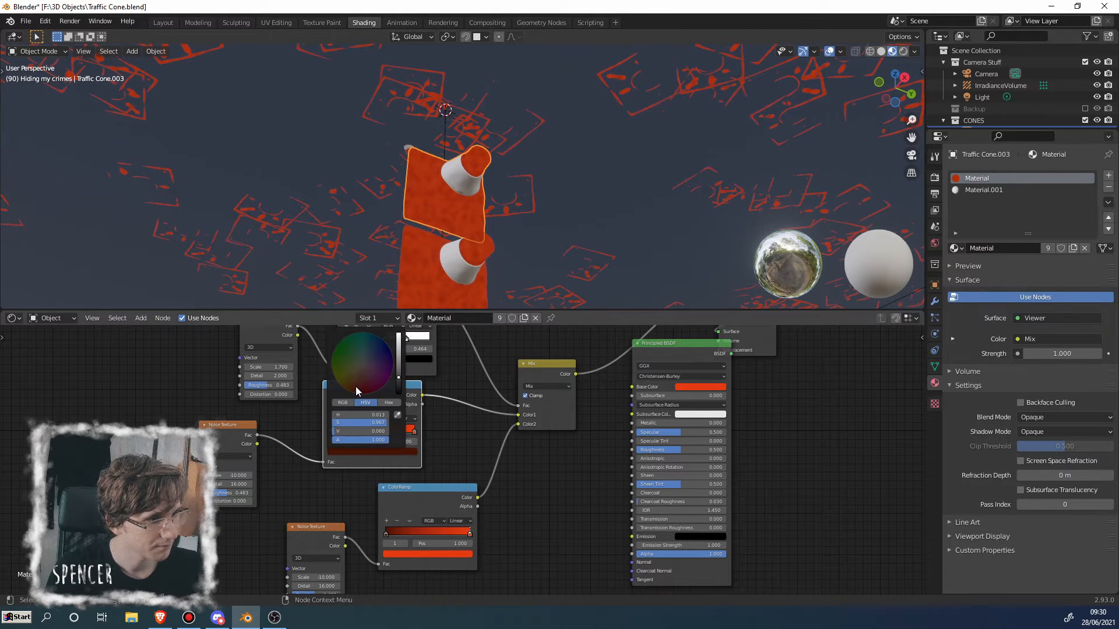
pyautogui.click(399, 416)
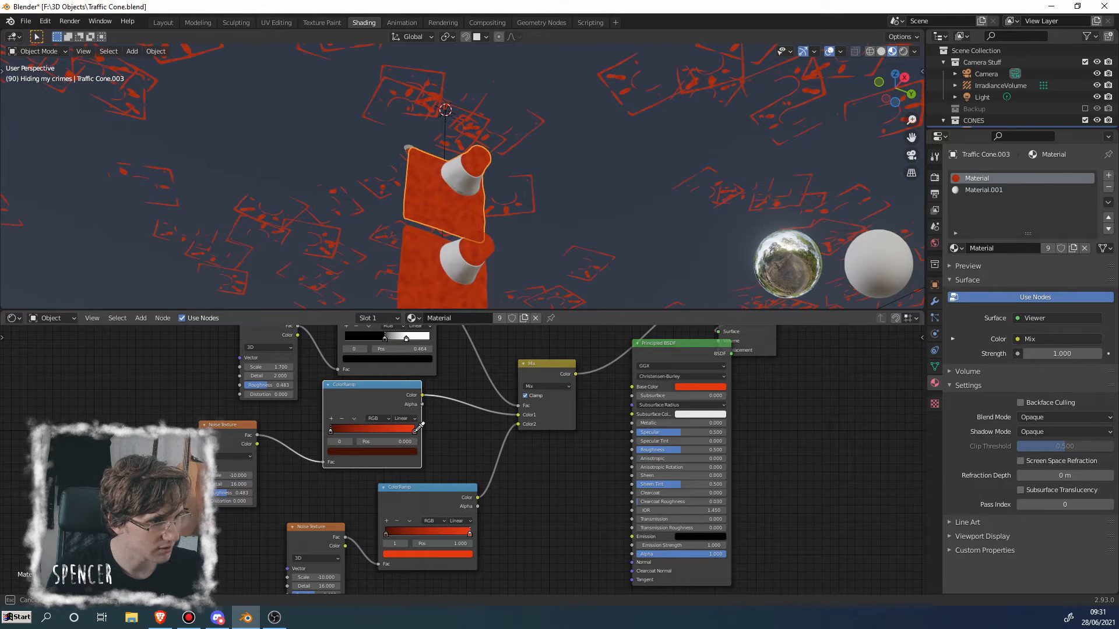
pyautogui.click(694, 387)
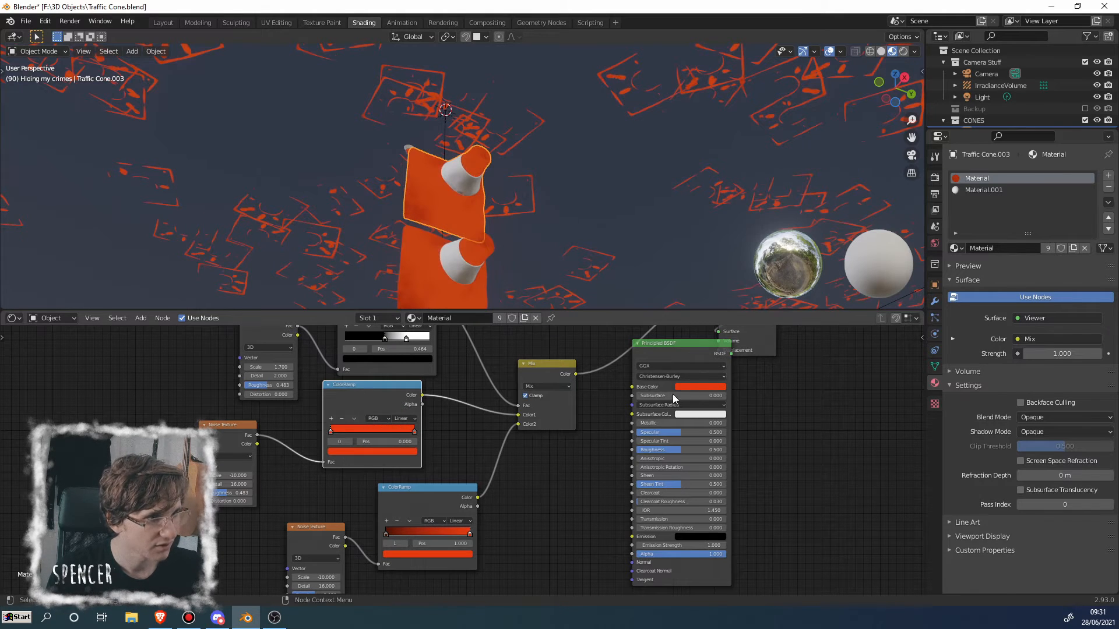
pyautogui.click(341, 452)
pyautogui.moveTo(362, 395); pyautogui.dragTo(360, 392)
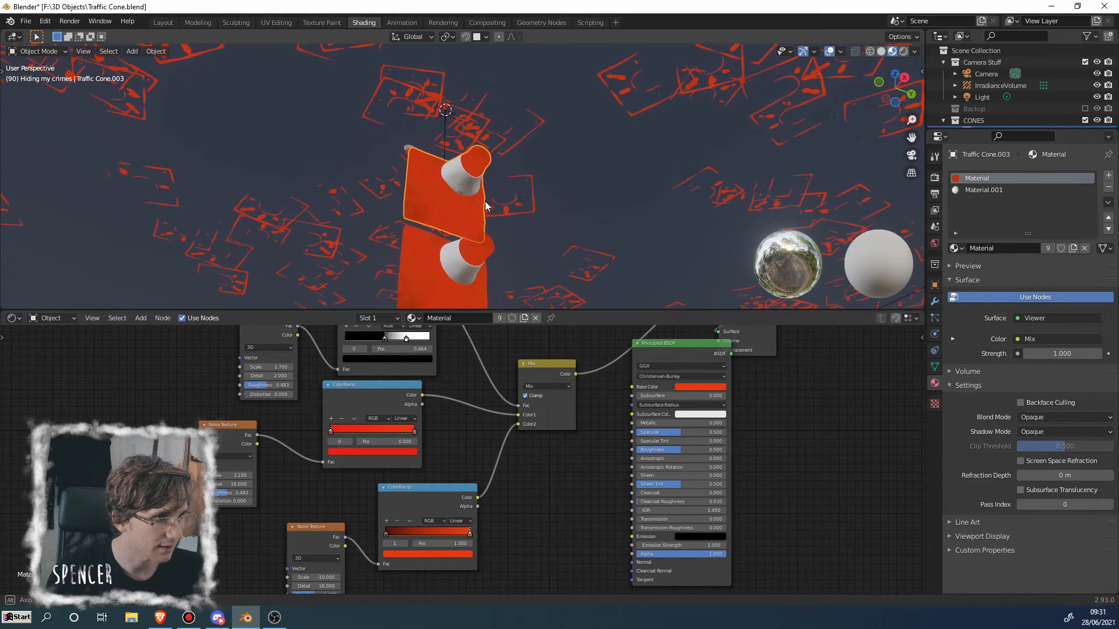
# Step: Examine the orange colour variation up close on the selected cone and across the whole field of cones
pyautogui.scroll(4, 446, 201)
pyautogui.moveTo(445, 201)
pyautogui.mouseDown(button='middle')
pyautogui.moveTo(414, 171)
pyautogui.moveTo(433, 188)
pyautogui.mouseUp(button='middle')
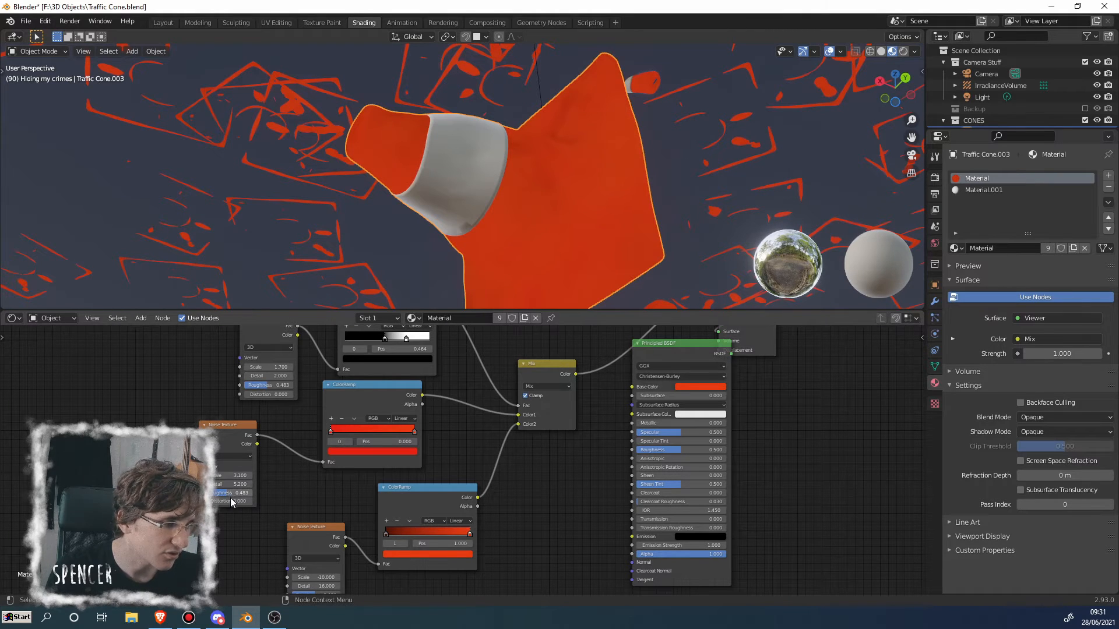
pyautogui.scroll(-2, 517, 181)
pyautogui.moveTo(517, 181); pyautogui.dragTo(475, 295, button='middle')
pyautogui.scroll(-4, 533, 208)
pyautogui.scroll(-4, 534, 208)
pyautogui.scroll(5, 461, 220)
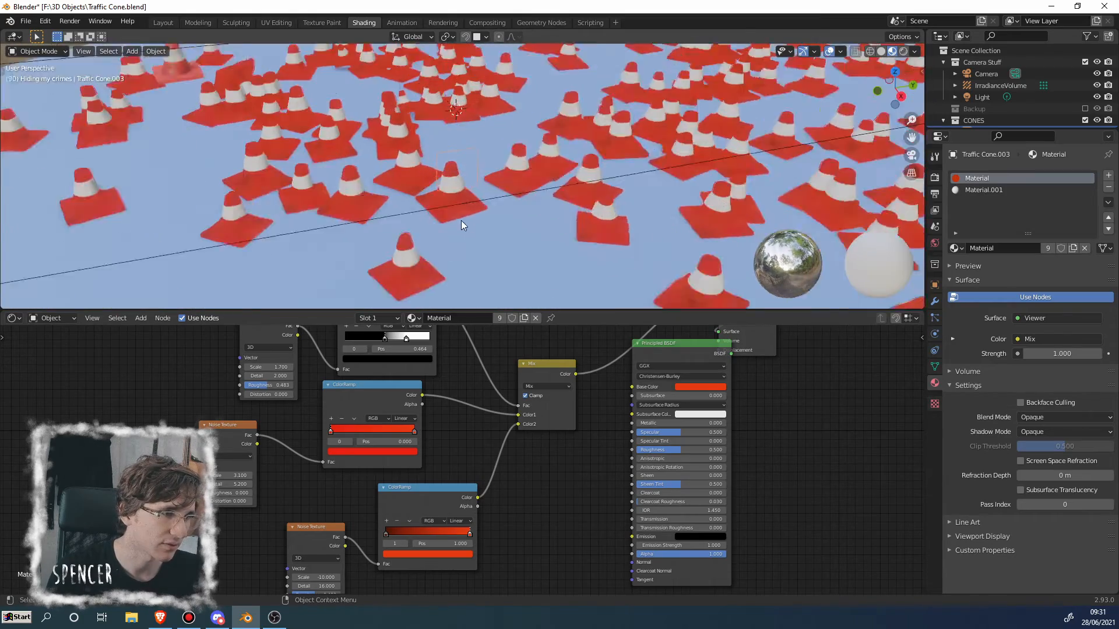
pyautogui.moveTo(460, 219); pyautogui.dragTo(533, 207, button='middle')
pyautogui.scroll(-4, 491, 208)
pyautogui.scroll(-2, 260, 201)
pyautogui.moveTo(281, 187); pyautogui.dragTo(335, 276, button='middle')
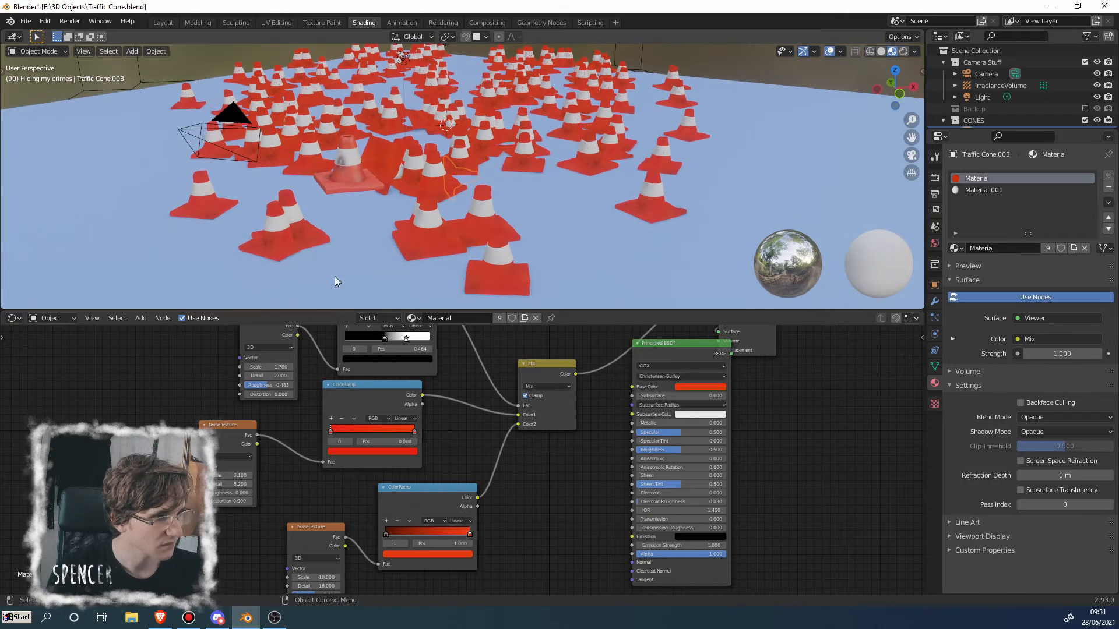
# Step: Reposition the Mix, Principled BSDF and Material Output nodes to make room for the shader between the mix and the output
pyautogui.moveTo(538, 372); pyautogui.dragTo(513, 370)
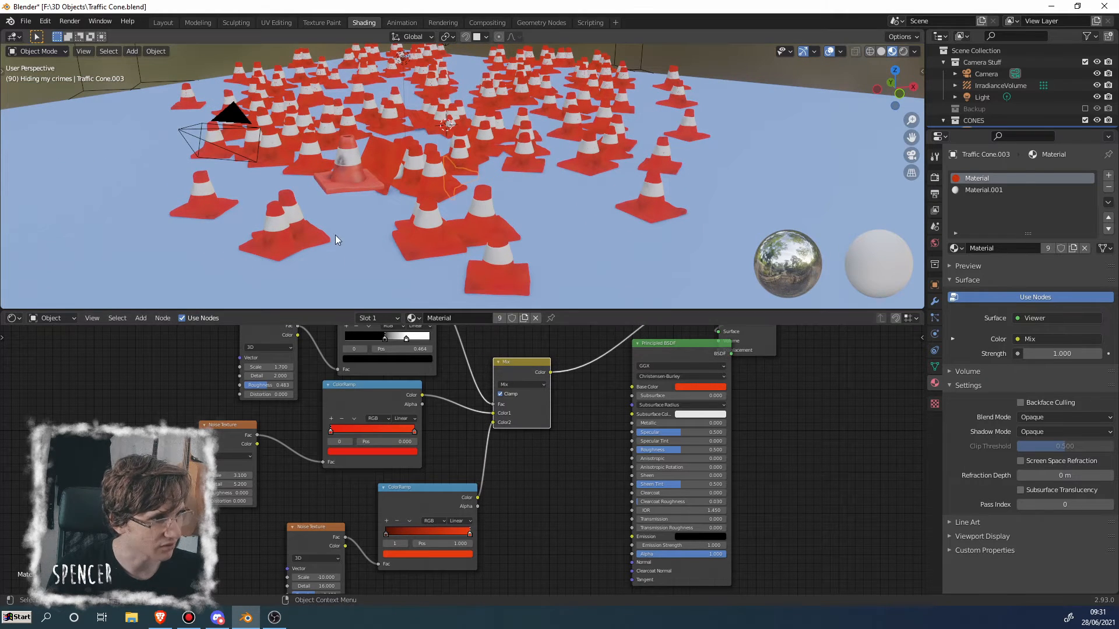
pyautogui.moveTo(361, 198); pyautogui.dragTo(379, 221, button='middle')
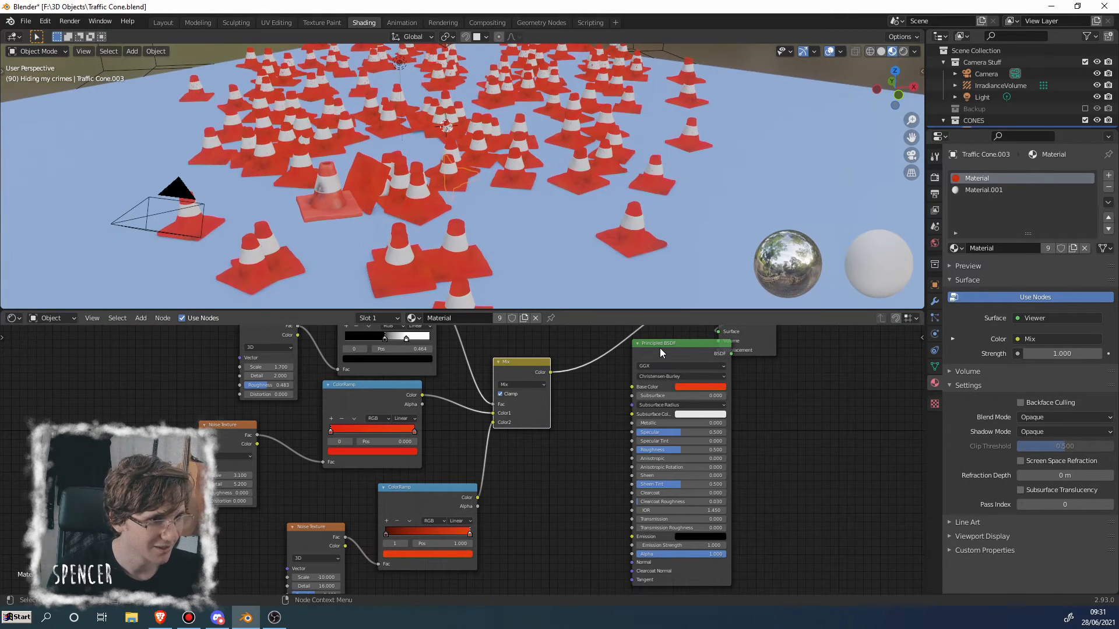
pyautogui.moveTo(660, 350); pyautogui.dragTo(630, 367)
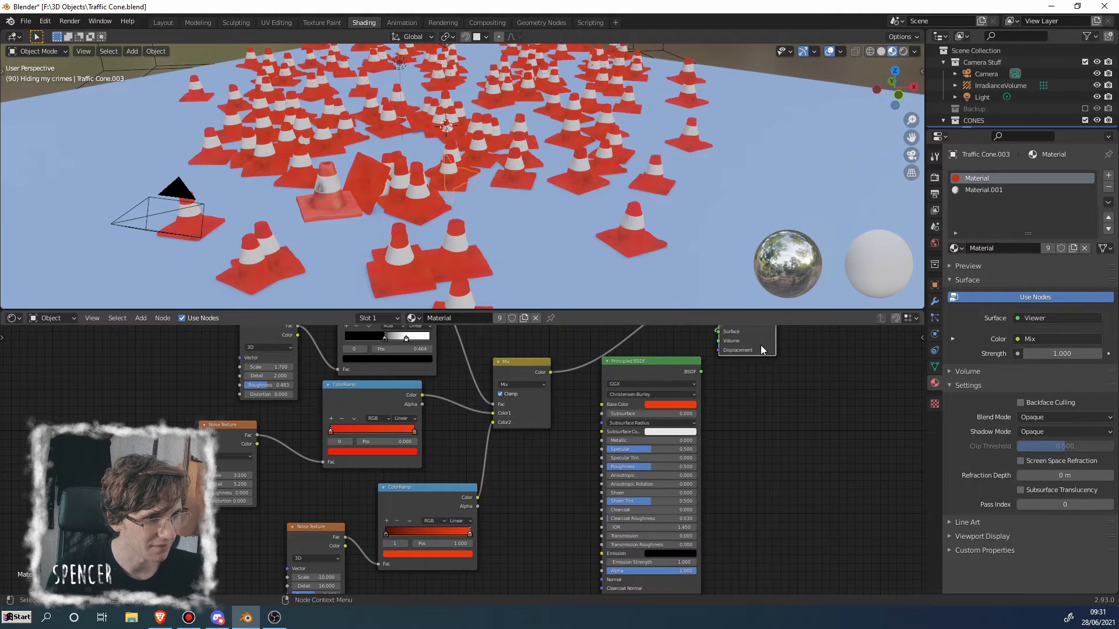
pyautogui.moveTo(761, 349); pyautogui.dragTo(906, 437)
pyautogui.scroll(-2, 763, 424)
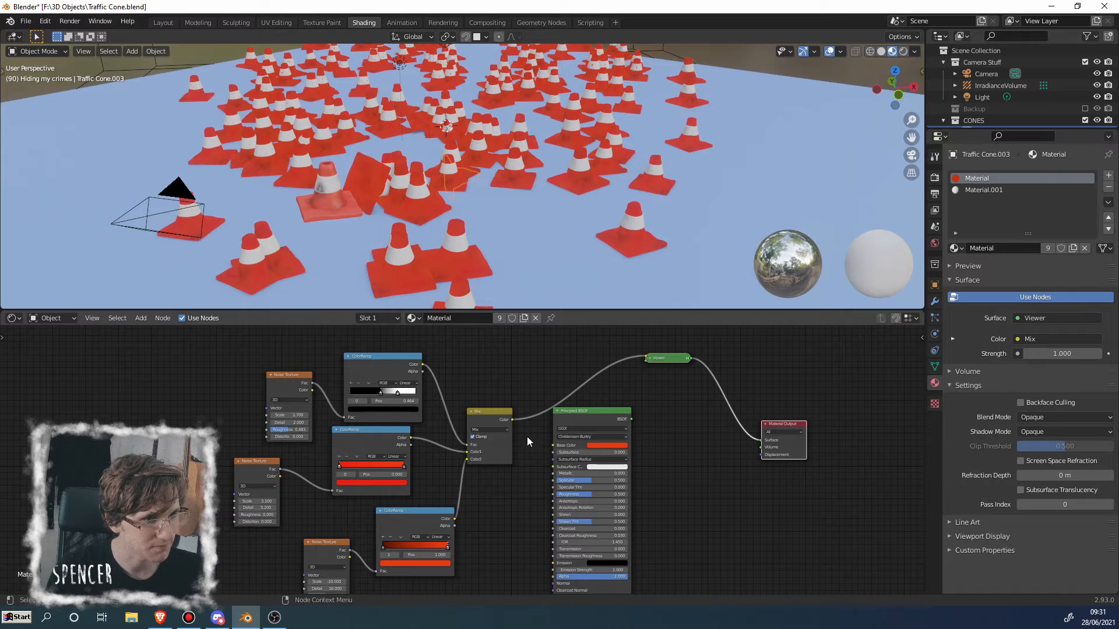
# Step: Insert the Principled BSDF between the Mix node and Material Output so the mixed colour feeds Base Color and the BSDF feeds Surface
pyautogui.moveTo(513, 420); pyautogui.dragTo(647, 357)
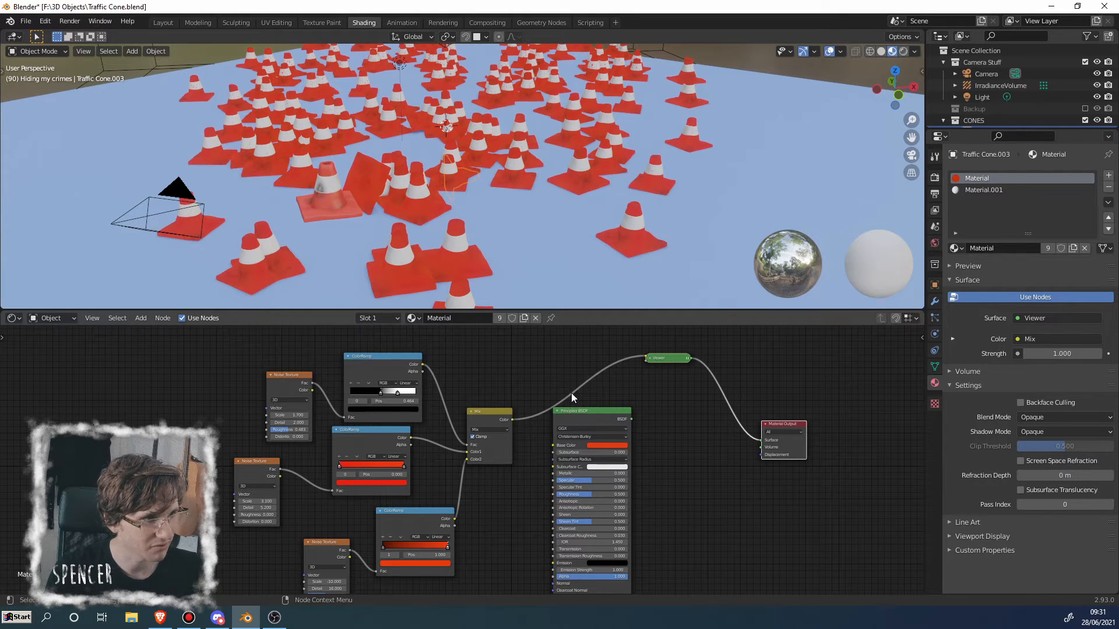
pyautogui.moveTo(513, 420); pyautogui.dragTo(762, 445)
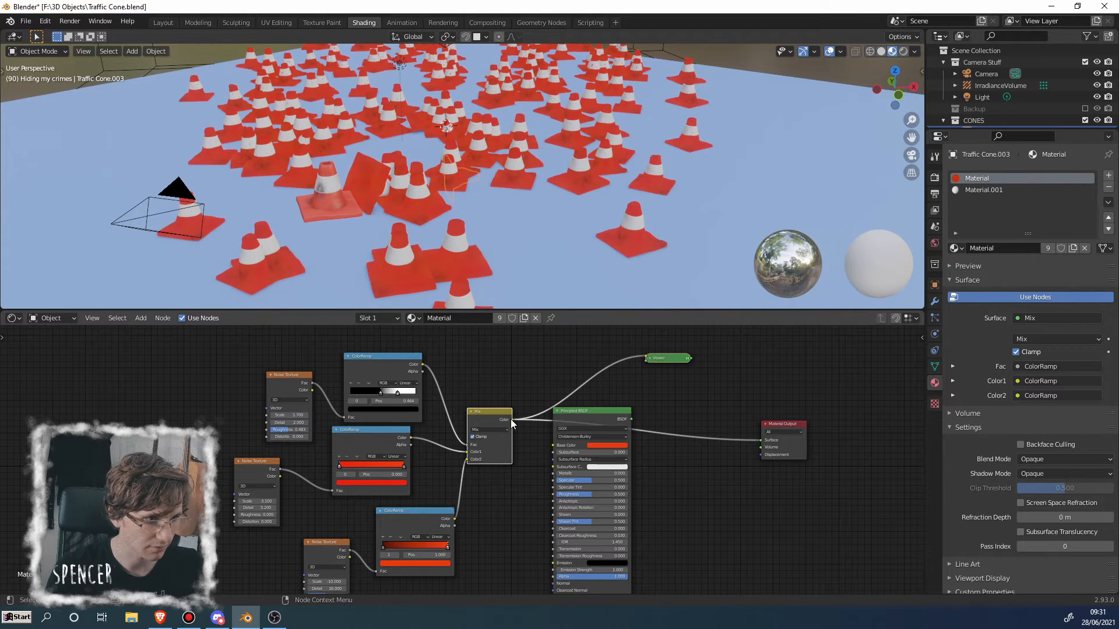
pyautogui.moveTo(580, 416); pyautogui.dragTo(659, 404)
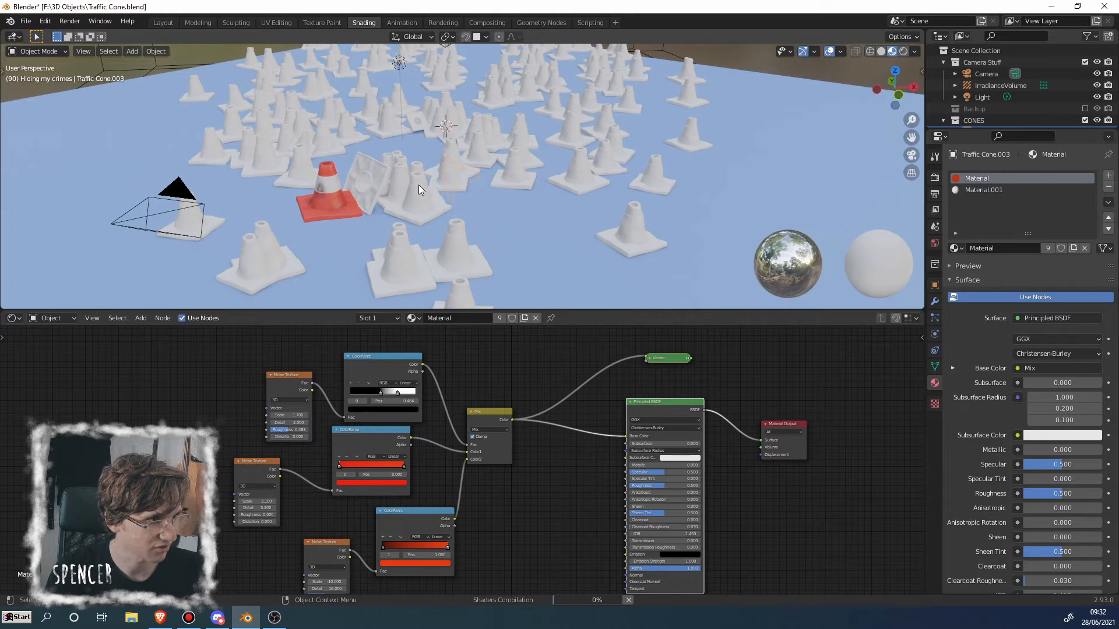
# Step: Inspect the shaded orange material up close on the selected stacked cone
pyautogui.moveTo(404, 188); pyautogui.dragTo(309, 187, button='middle')
pyautogui.scroll(4, 417, 198)
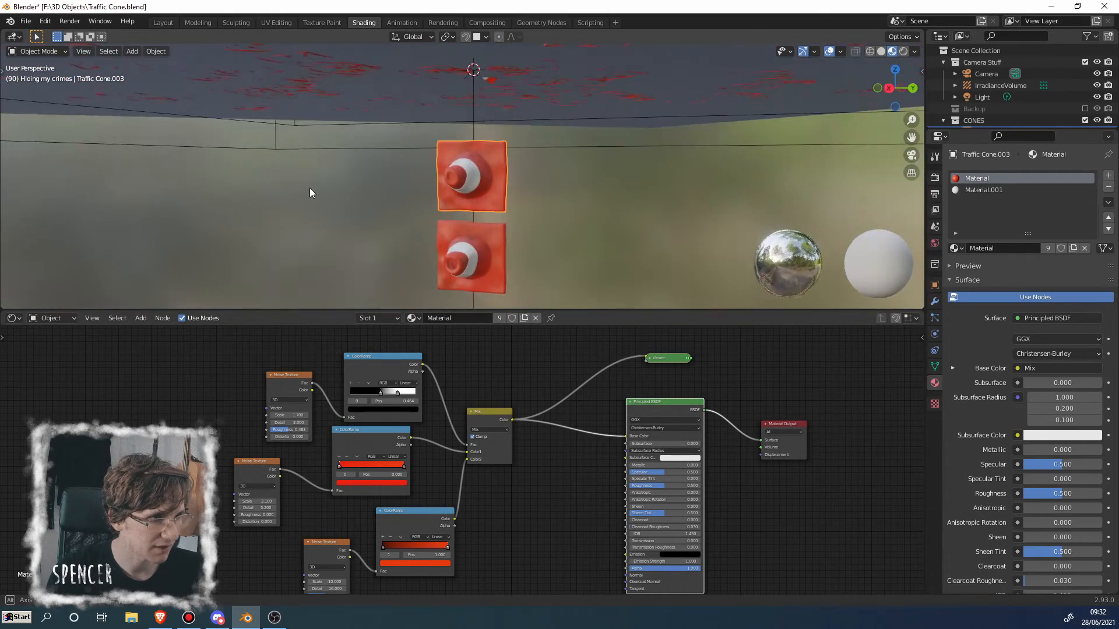
pyautogui.scroll(5, 401, 169)
pyautogui.moveTo(442, 165); pyautogui.dragTo(421, 50, button='middle')
pyautogui.scroll(-3, 431, 176)
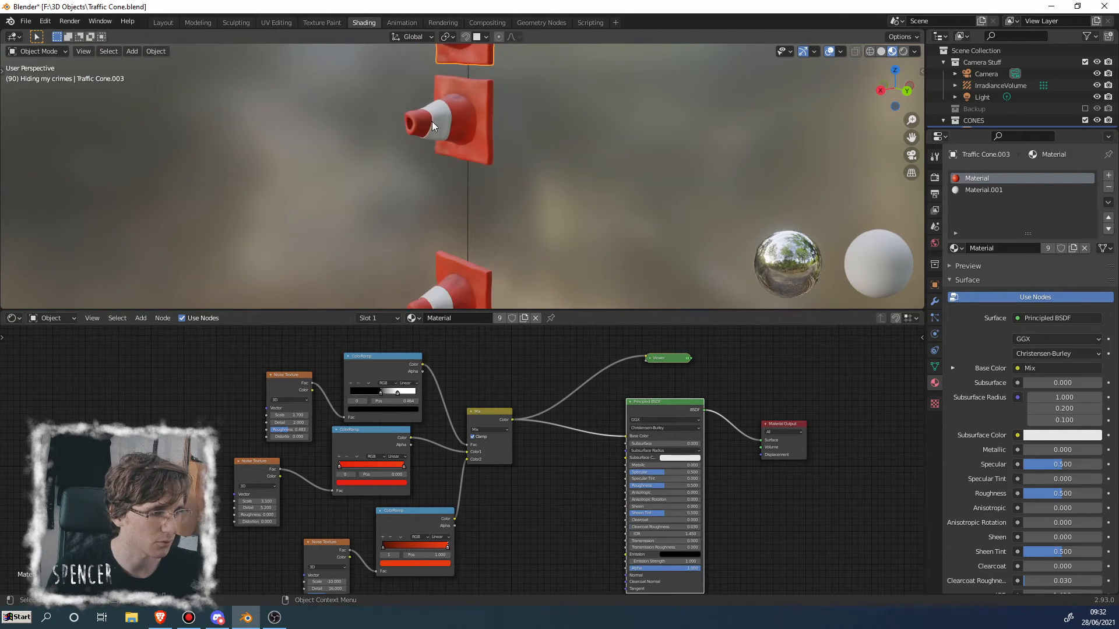
pyautogui.keyDown('shift'); pyautogui.moveTo(432, 121); pyautogui.dragTo(420, 268, button='middle'); pyautogui.keyUp('shift')
pyautogui.scroll(3, 431, 197)
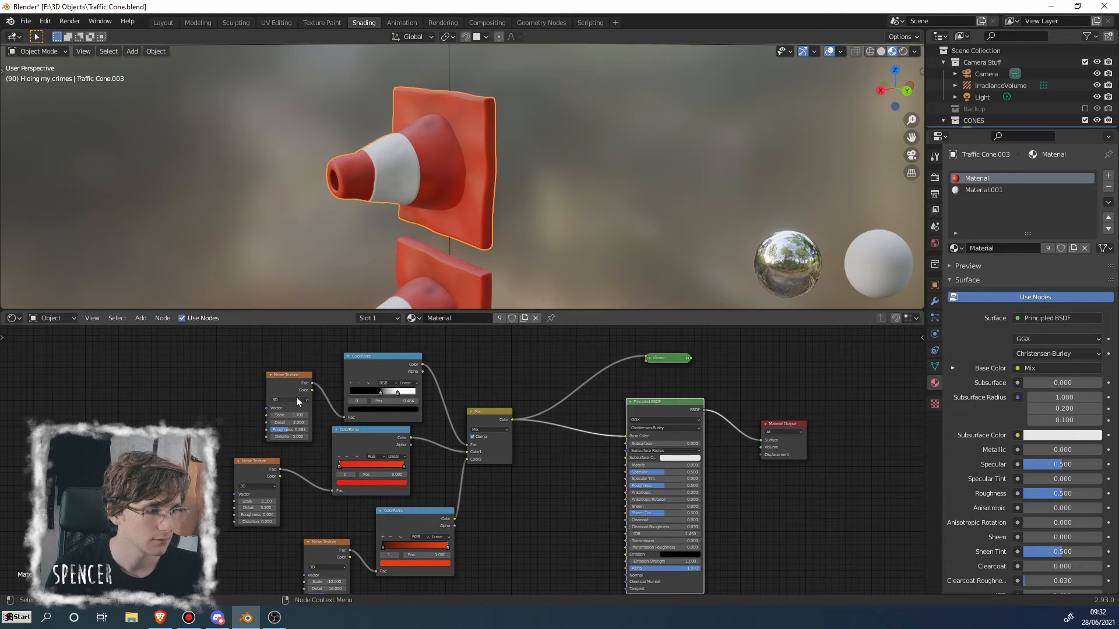
# Step: Switch the Noise Texture nodes to 4D so each one has a W input
pyautogui.moveTo(289, 380); pyautogui.dragTo(277, 361)
pyautogui.scroll(5, 274, 361)
pyautogui.moveTo(253, 350); pyautogui.dragTo(381, 471, button='middle')
pyautogui.moveTo(346, 443); pyautogui.dragTo(343, 425)
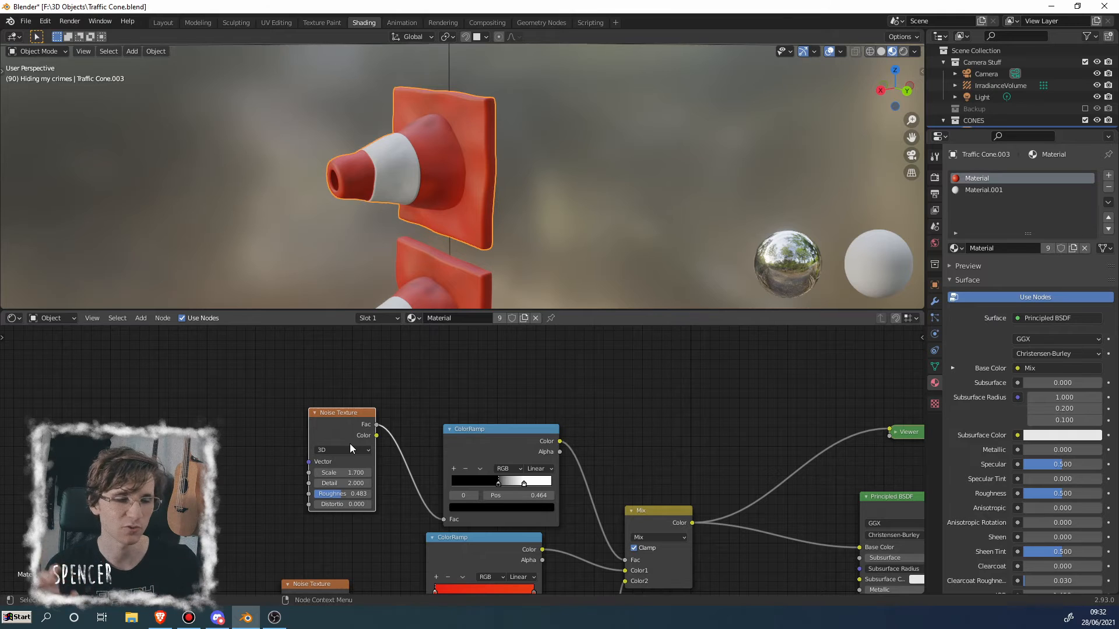
pyautogui.click(351, 449)
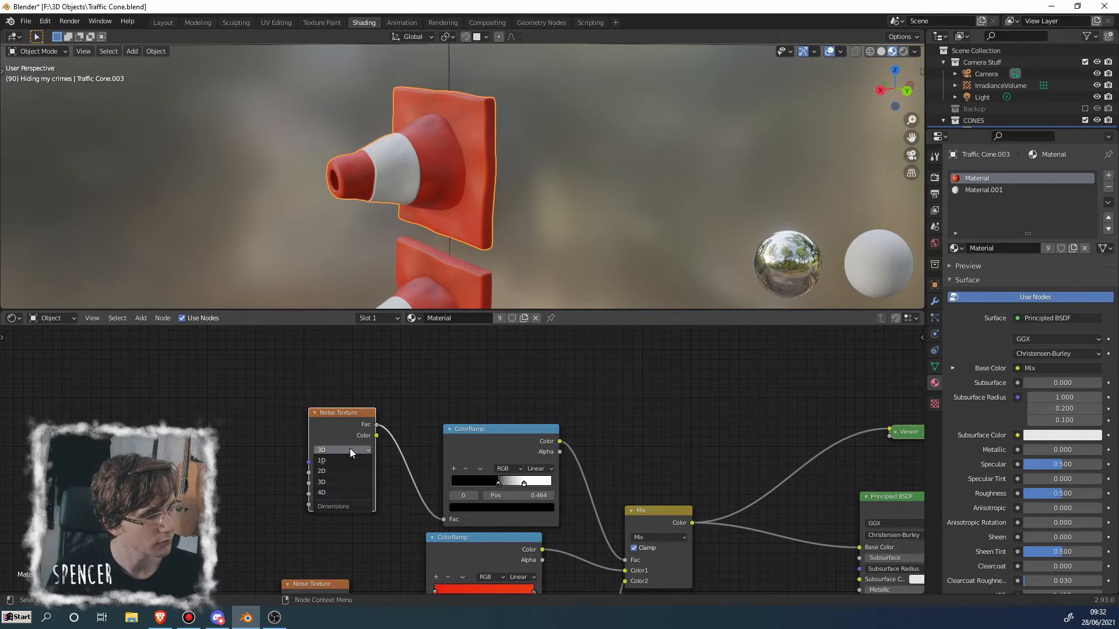
pyautogui.click(332, 493)
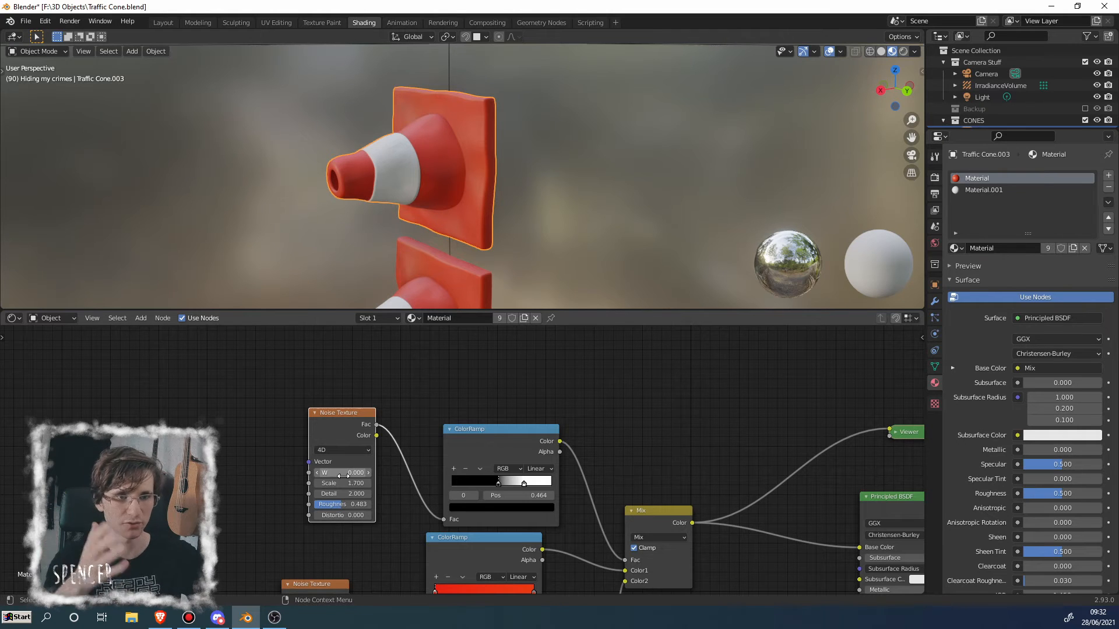
pyautogui.moveTo(343, 476)
pyautogui.mouseDown()
pyautogui.moveTo(379, 476)
pyautogui.moveTo(348, 476)
pyautogui.mouseUp()
pyautogui.moveTo(254, 473); pyautogui.dragTo(350, 306, button='middle')
pyautogui.scroll(-2, 361, 438)
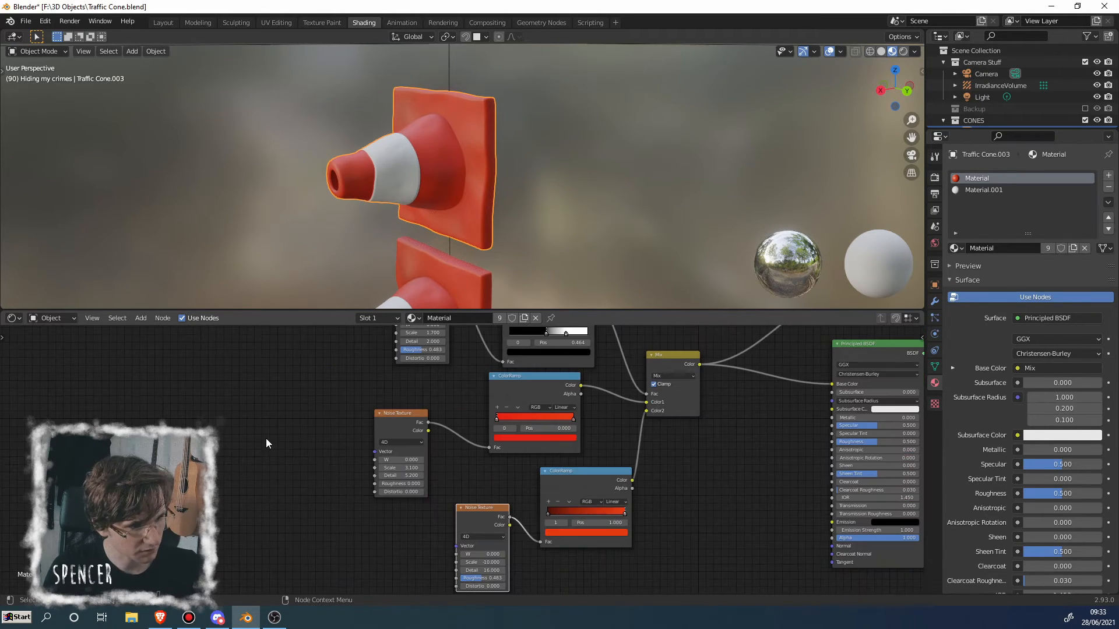
# Step: Add an Object Info node and place it before the Noise Textures
pyautogui.moveTo(265, 438); pyautogui.dragTo(247, 416, button='middle')
pyautogui.hotkey('shift', 'a')
pyautogui.write('obje')
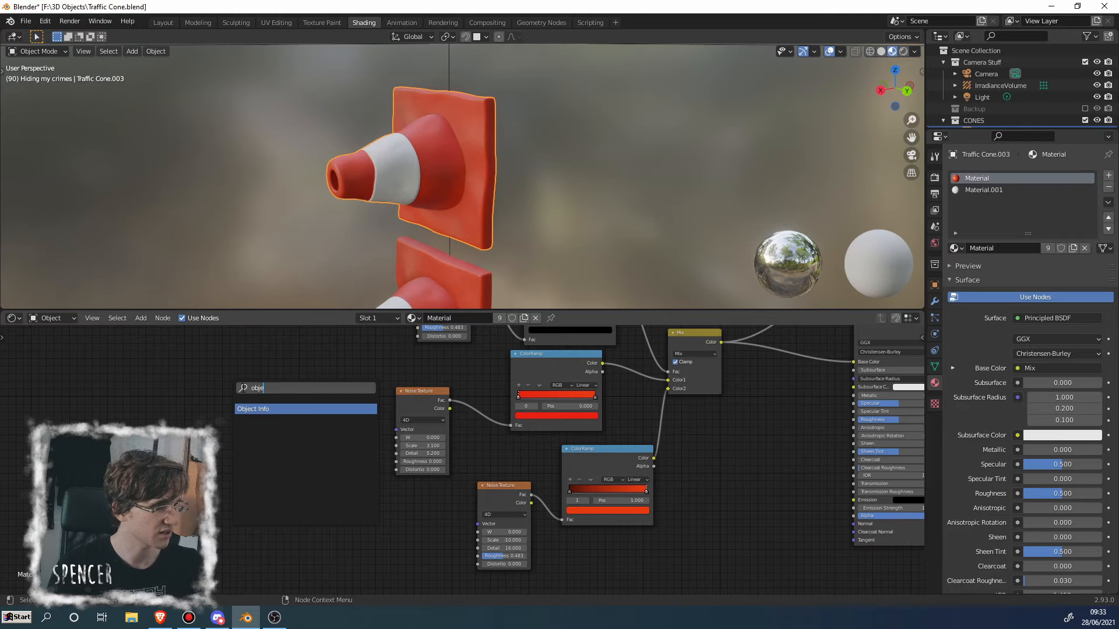
pyautogui.press('Return')
pyautogui.click(211, 388)
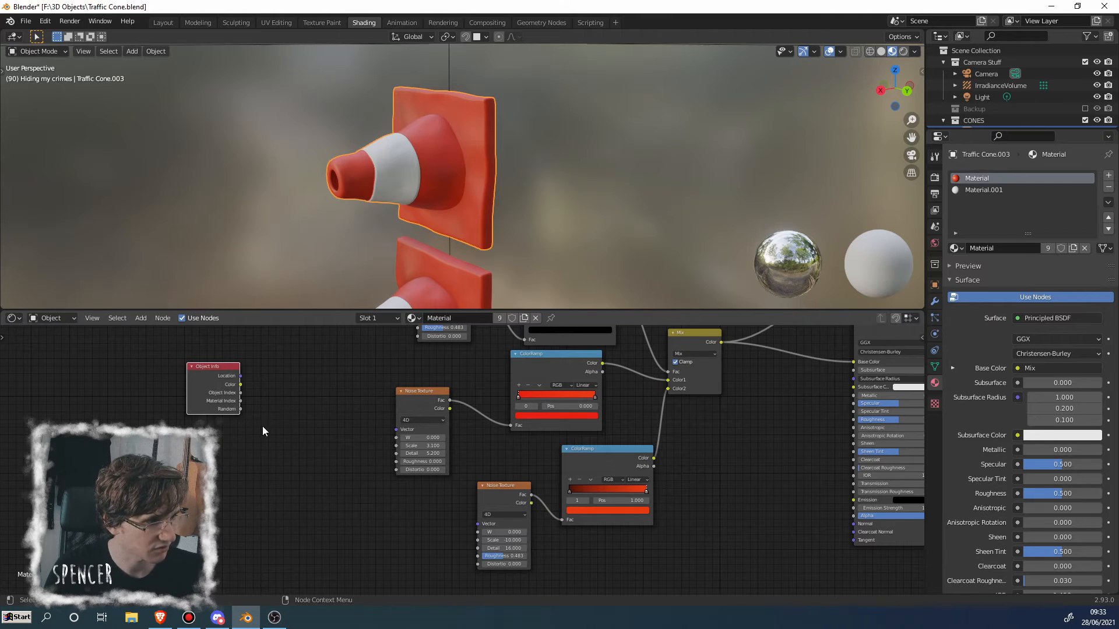
# Step: Connect the Object Info node's Random output to the W inputs of the first Noise Texture and the duplicated Noise Texture feeding Color1
pyautogui.scroll(3, 262, 426)
pyautogui.moveTo(245, 403); pyautogui.dragTo(317, 496, button='middle')
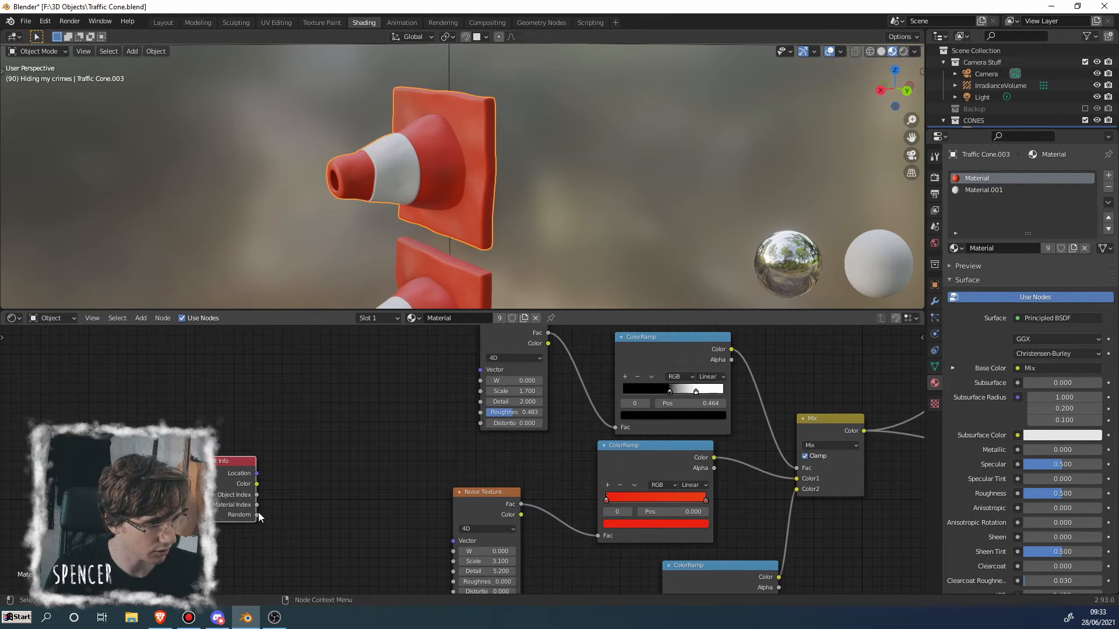
pyautogui.moveTo(256, 515); pyautogui.dragTo(480, 379)
pyautogui.scroll(-3, 376, 481)
pyautogui.moveTo(345, 492); pyautogui.dragTo(278, 456, button='middle')
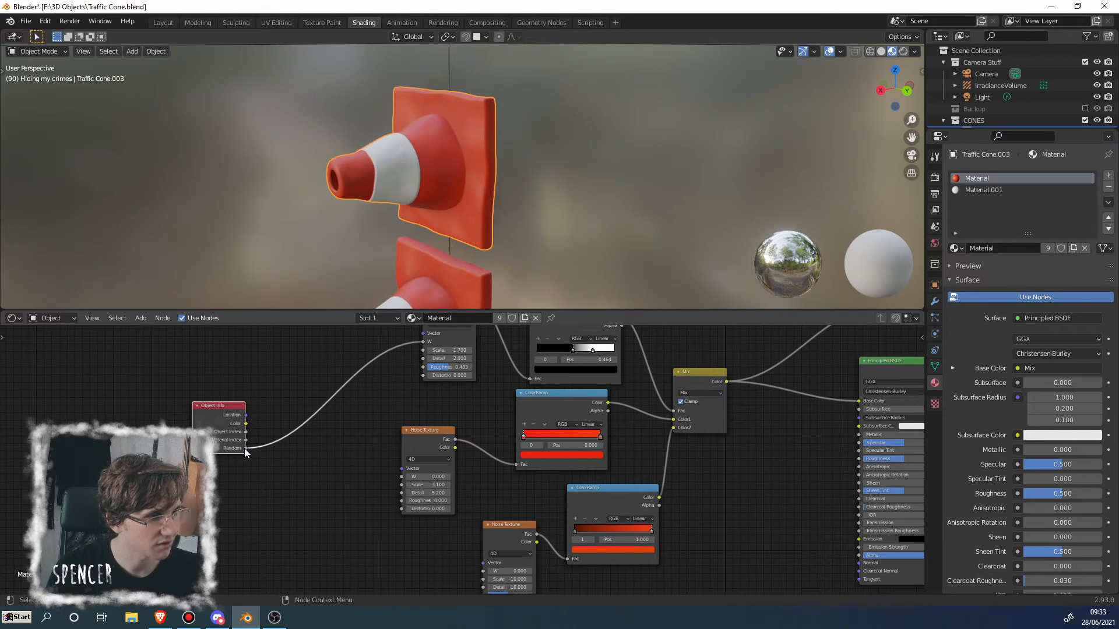
pyautogui.moveTo(244, 448); pyautogui.dragTo(401, 476)
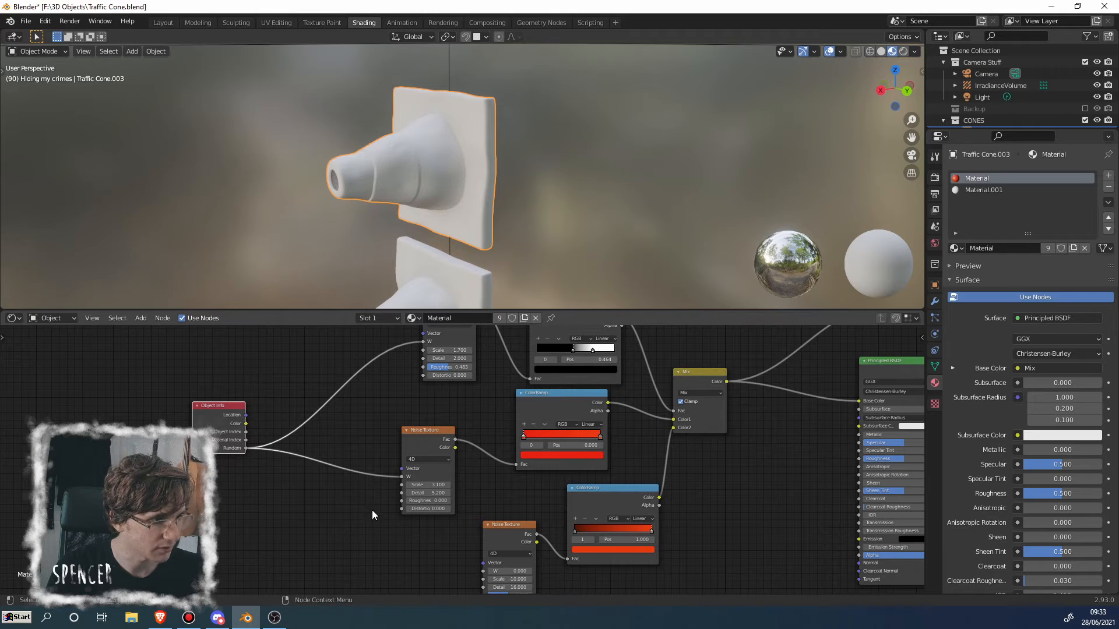
# Step: Connect the Object Info node's Random output to the W input of the Color2 Noise Texture and examine the variation across the scattered cones
pyautogui.moveTo(372, 509); pyautogui.dragTo(284, 470, button='middle')
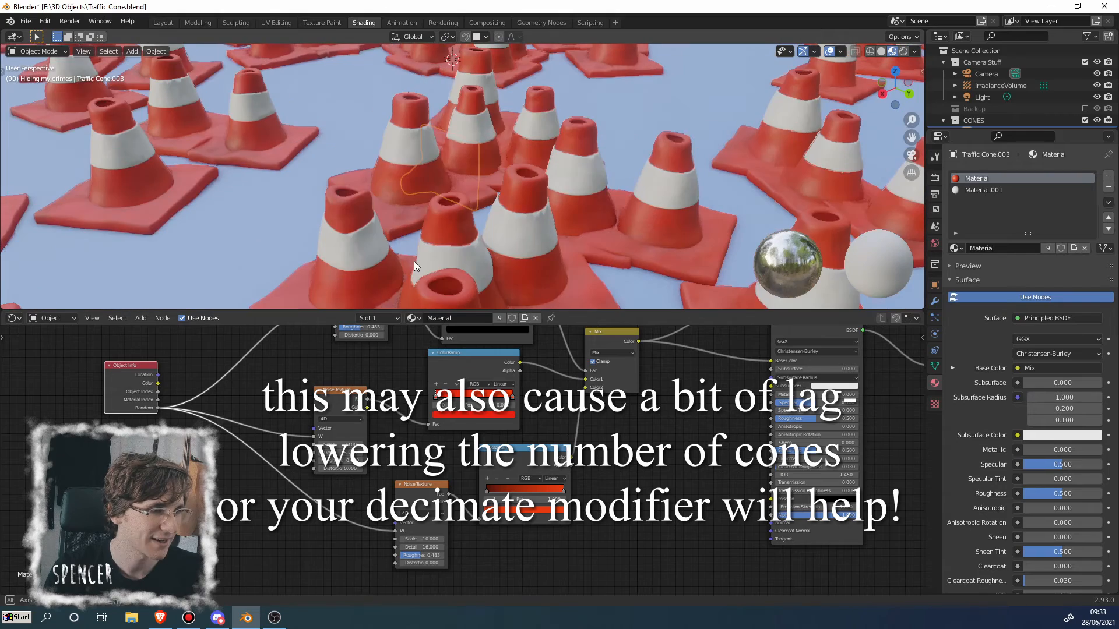
pyautogui.moveTo(430, 222); pyautogui.dragTo(406, 228, button='middle')
pyautogui.scroll(4, 456, 201)
pyautogui.moveTo(460, 194); pyautogui.dragTo(513, 163, button='middle')
pyautogui.scroll(5, 445, 197)
pyautogui.scroll(4, 432, 153)
pyautogui.scroll(-4, 432, 154)
pyautogui.scroll(-6, 410, 180)
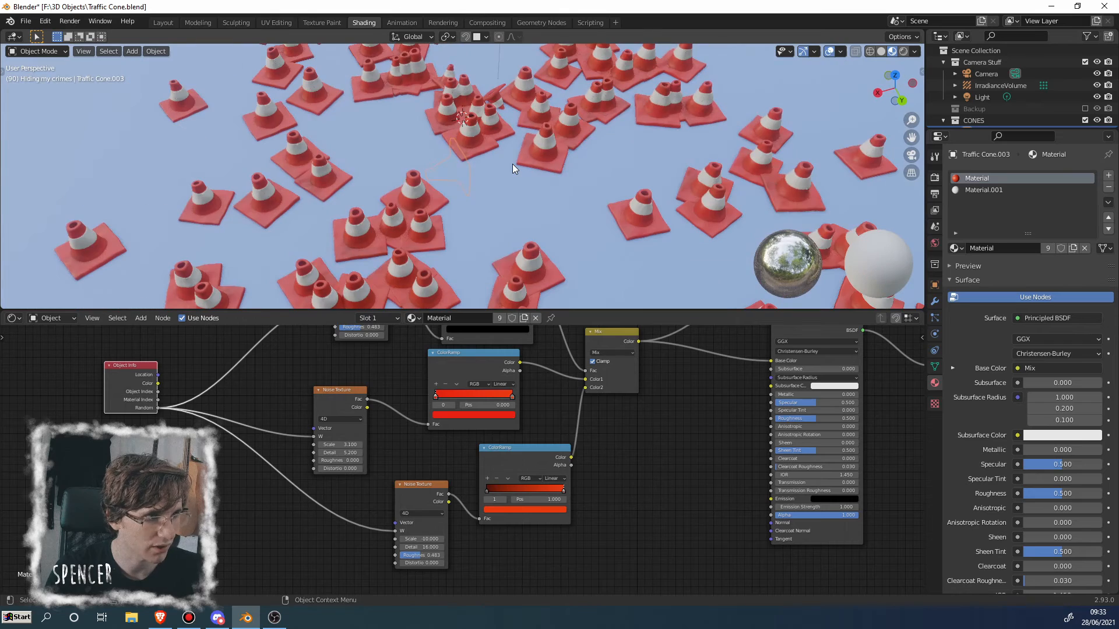
# Step: Move the dark stop of the Color2 ColorRamp to position 0.650 and frame the cones through the scene camera
pyautogui.press('KP_0')
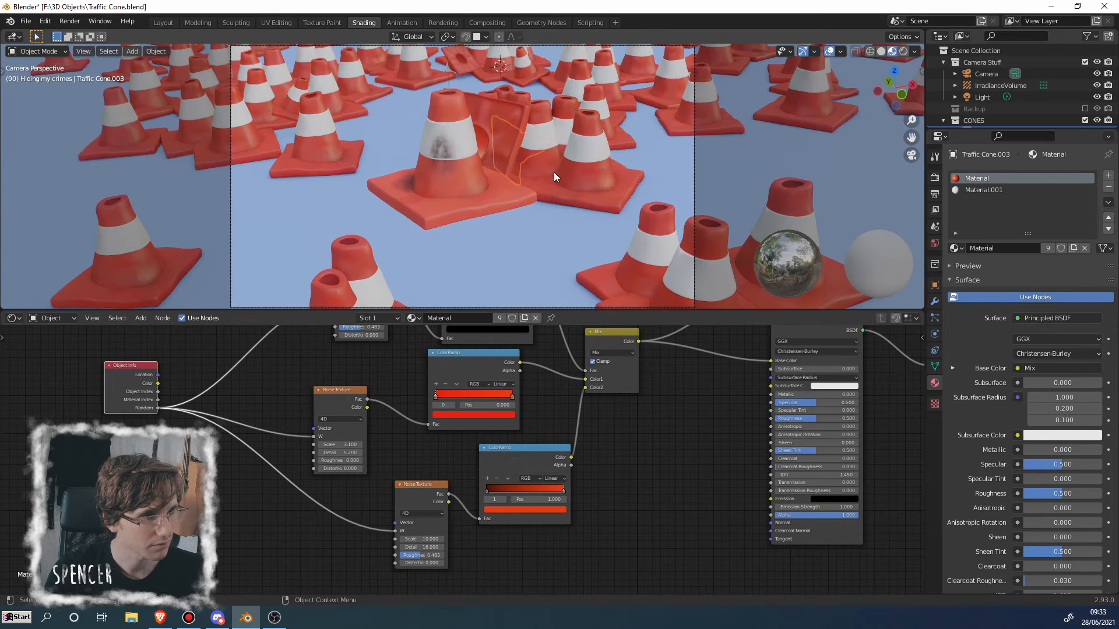
pyautogui.press('KP_0')
pyautogui.press('KP_0')
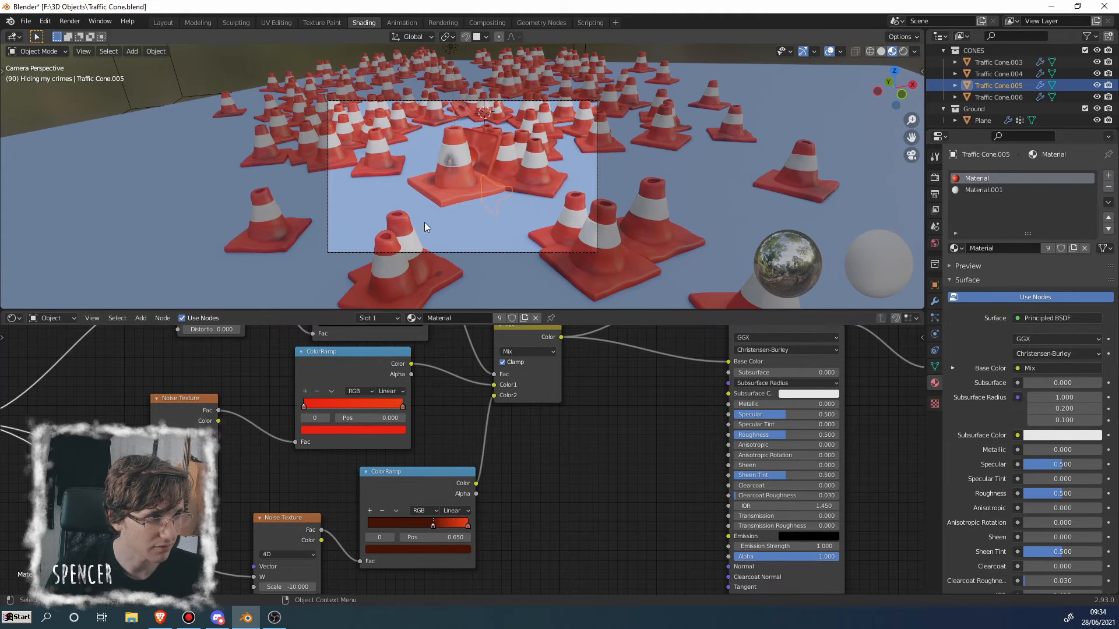
pyautogui.press('Home')
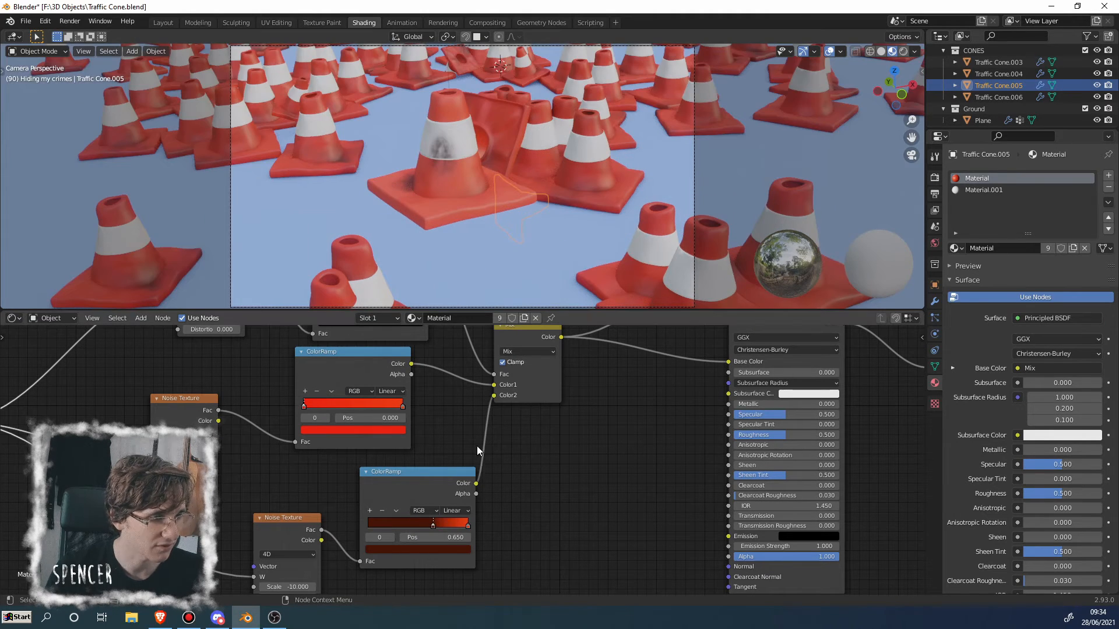
# Step: Adjust the black and white stops of the ColorRamp driving the Mix factor, with the white stop at position 0.709
pyautogui.moveTo(450, 424); pyautogui.dragTo(458, 498, button='middle')
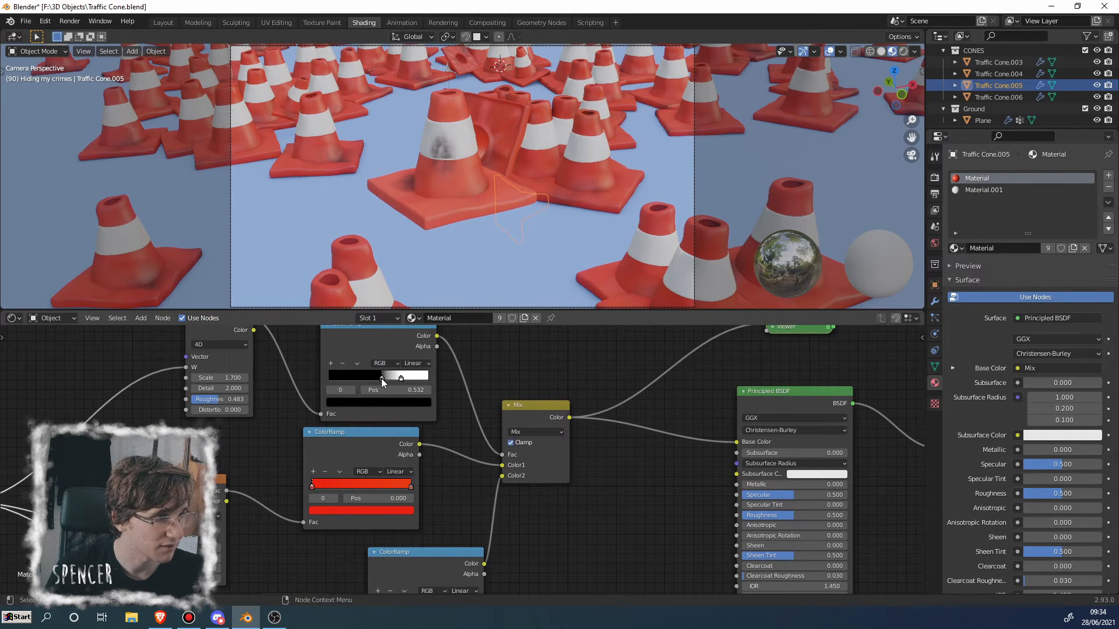
pyautogui.moveTo(400, 378); pyautogui.dragTo(391, 378)
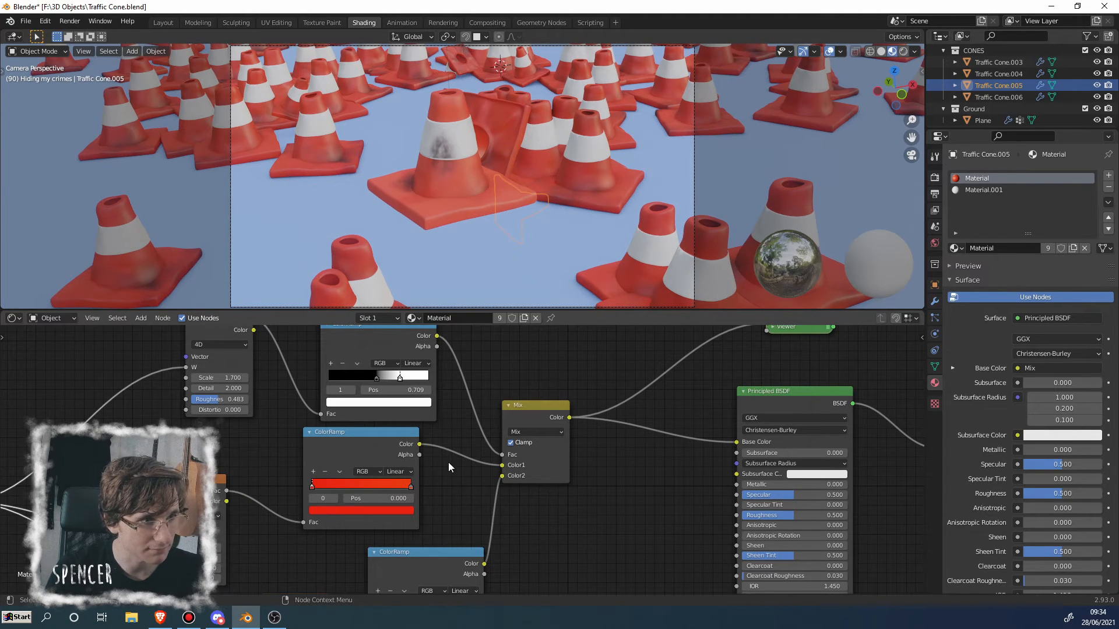
# Step: Set the Roughness of the mask's Noise Texture to 0.867 and that of the Color2 Noise Texture to 1.000
pyautogui.moveTo(453, 470); pyautogui.dragTo(564, 441, button='middle')
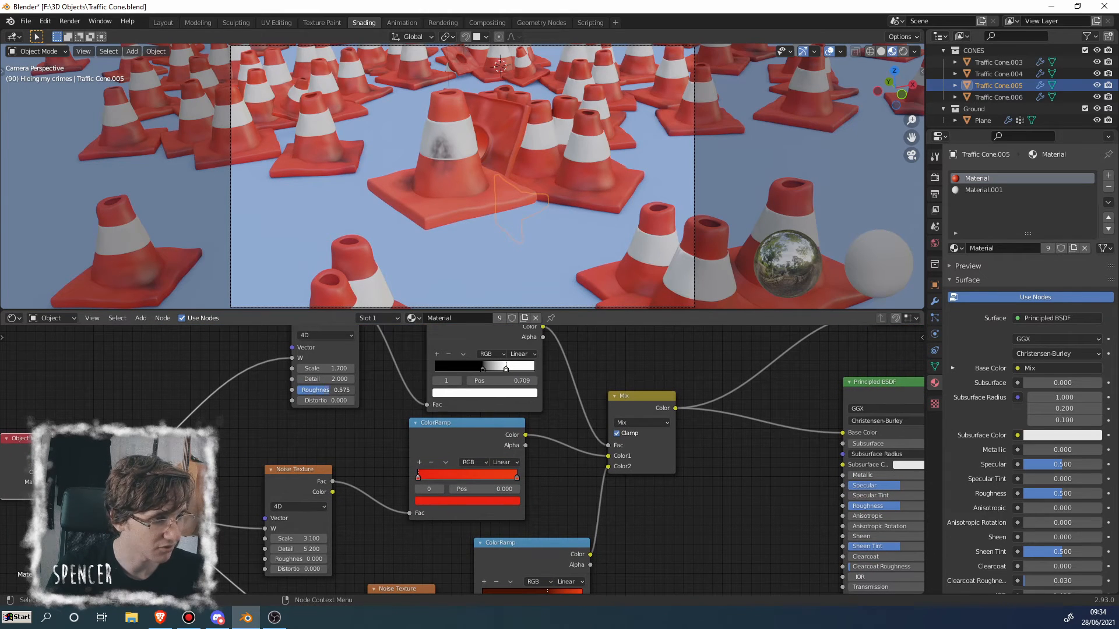
pyautogui.moveTo(331, 389); pyautogui.dragTo(365, 390)
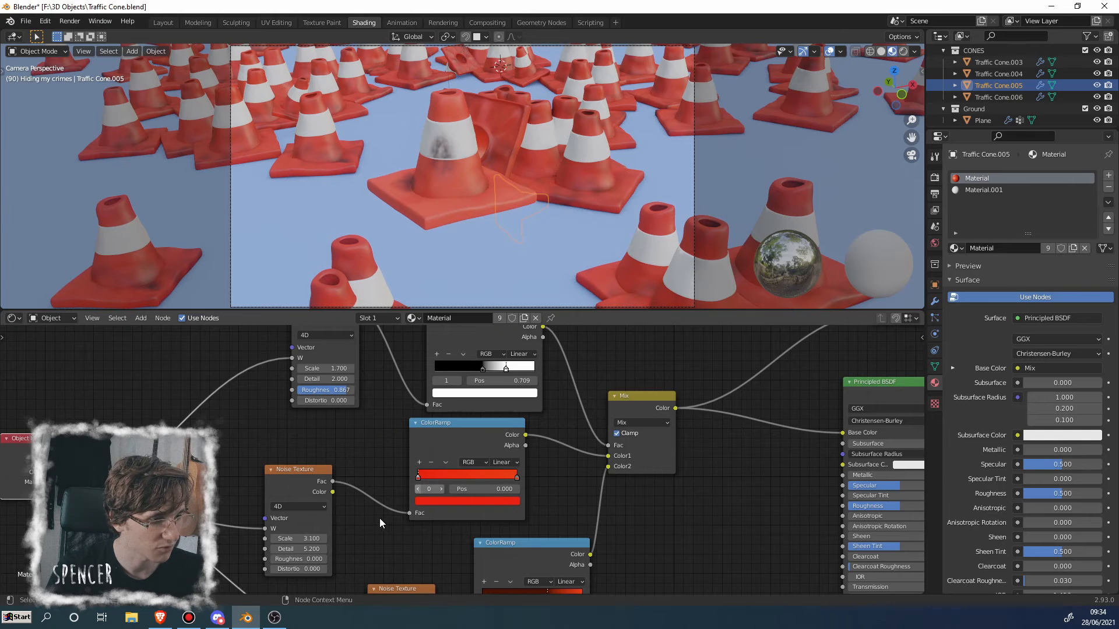
pyautogui.moveTo(380, 520); pyautogui.dragTo(399, 374, button='middle')
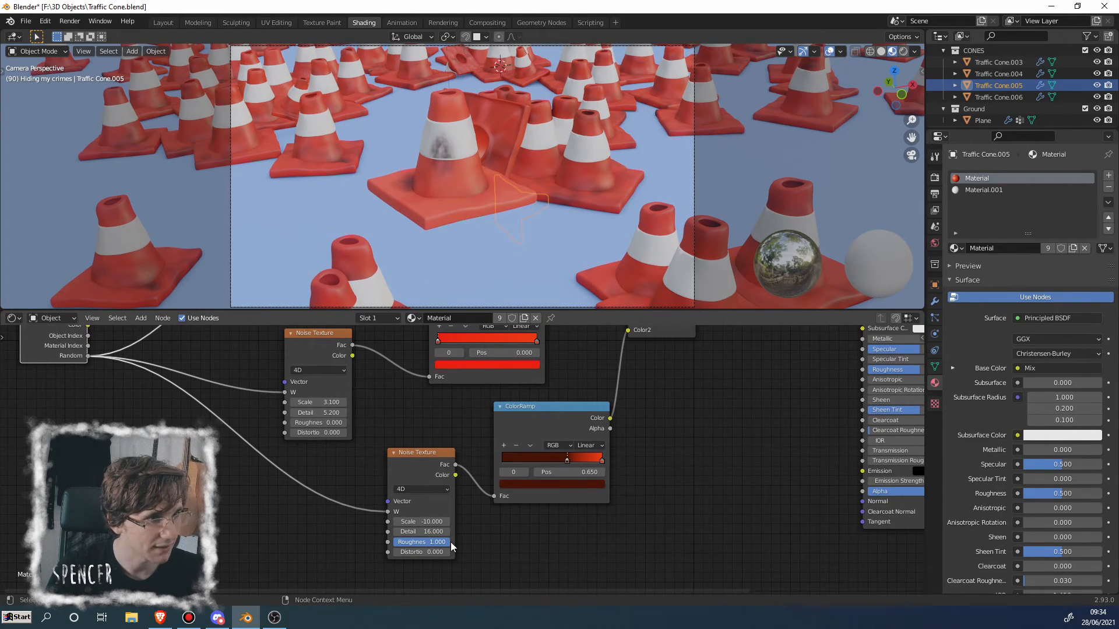
# Step: Add a reroute point on the three Random links and move it and the Object Info node lower to tidy the node tree
pyautogui.moveTo(475, 280); pyautogui.dragTo(480, 215, button='middle')
pyautogui.scroll(-5, 330, 418)
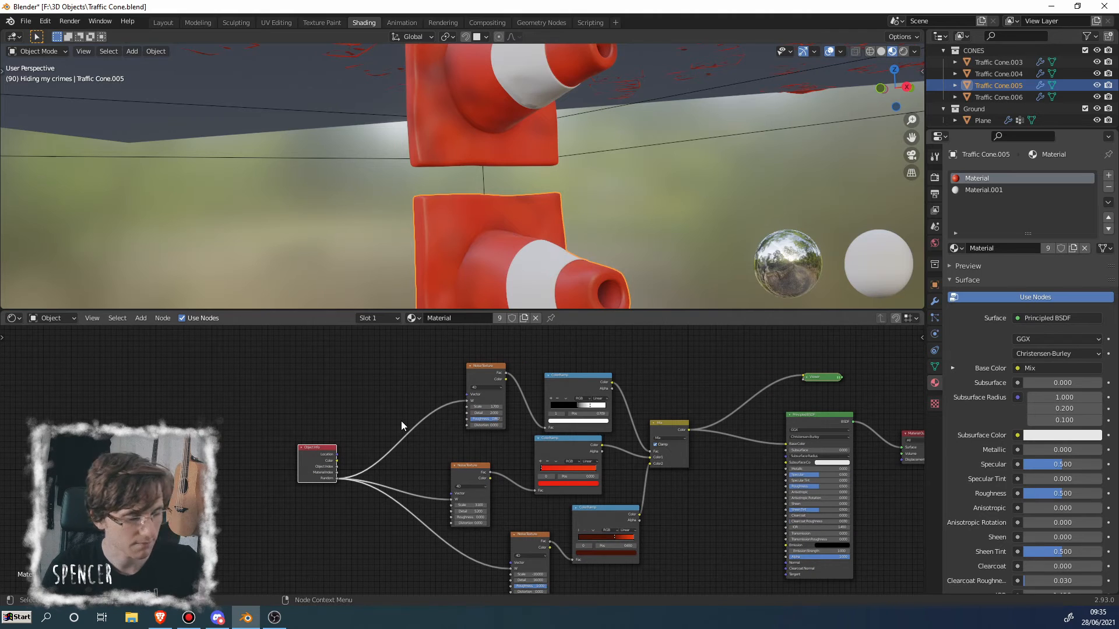
pyautogui.moveTo(467, 236); pyautogui.dragTo(408, 217, button='middle')
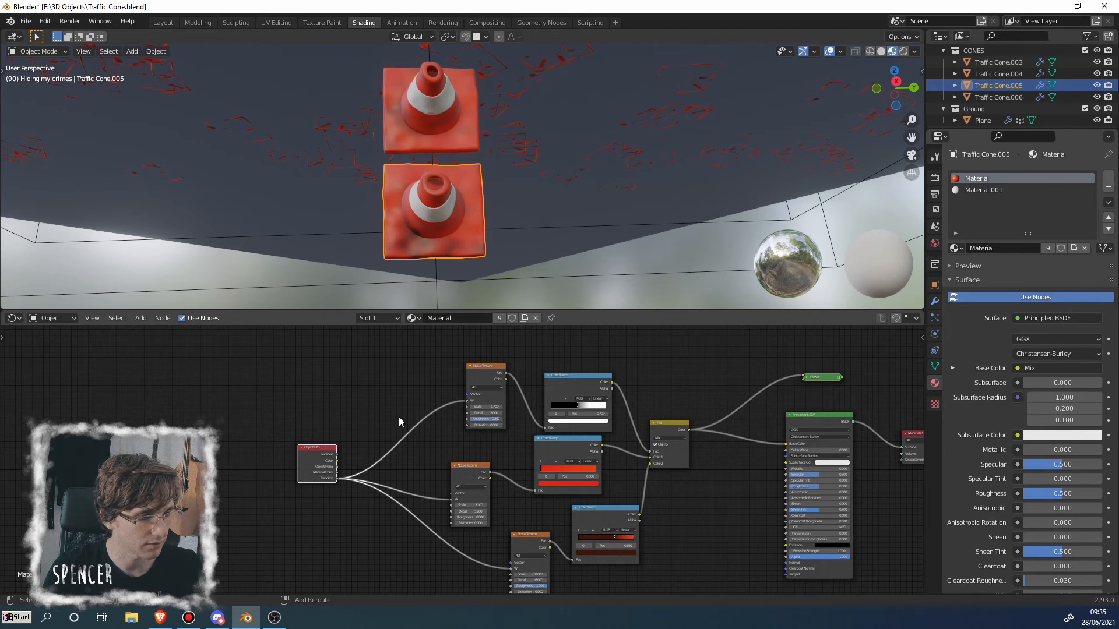
pyautogui.keyDown('shift'); pyautogui.moveTo(390, 410); pyautogui.dragTo(385, 544, button='right'); pyautogui.keyUp('shift')
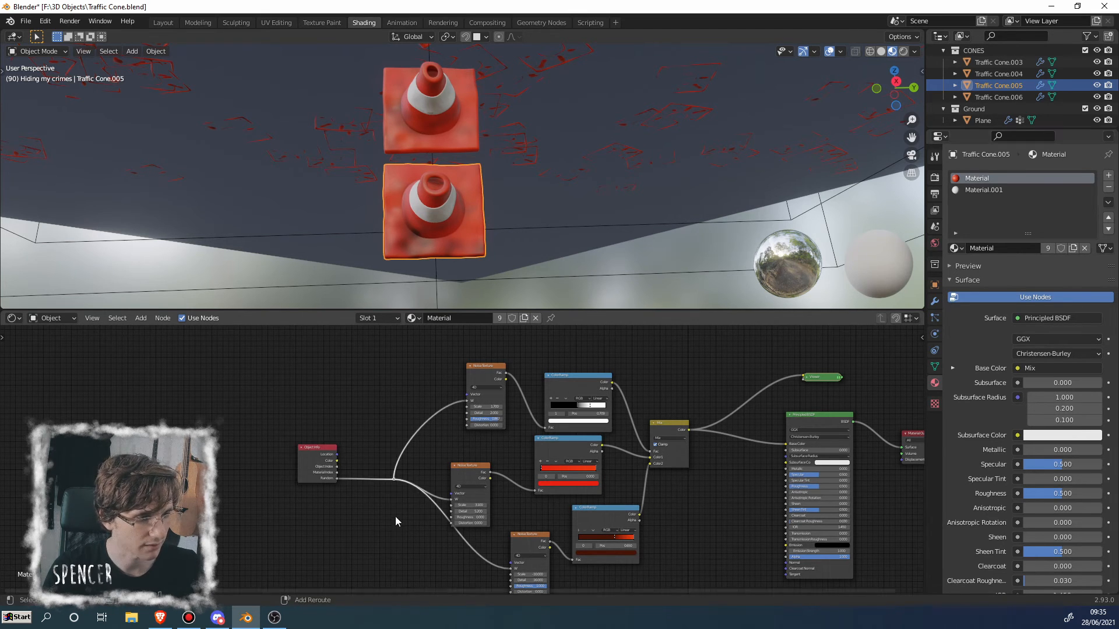
pyautogui.moveTo(394, 486); pyautogui.dragTo(407, 531)
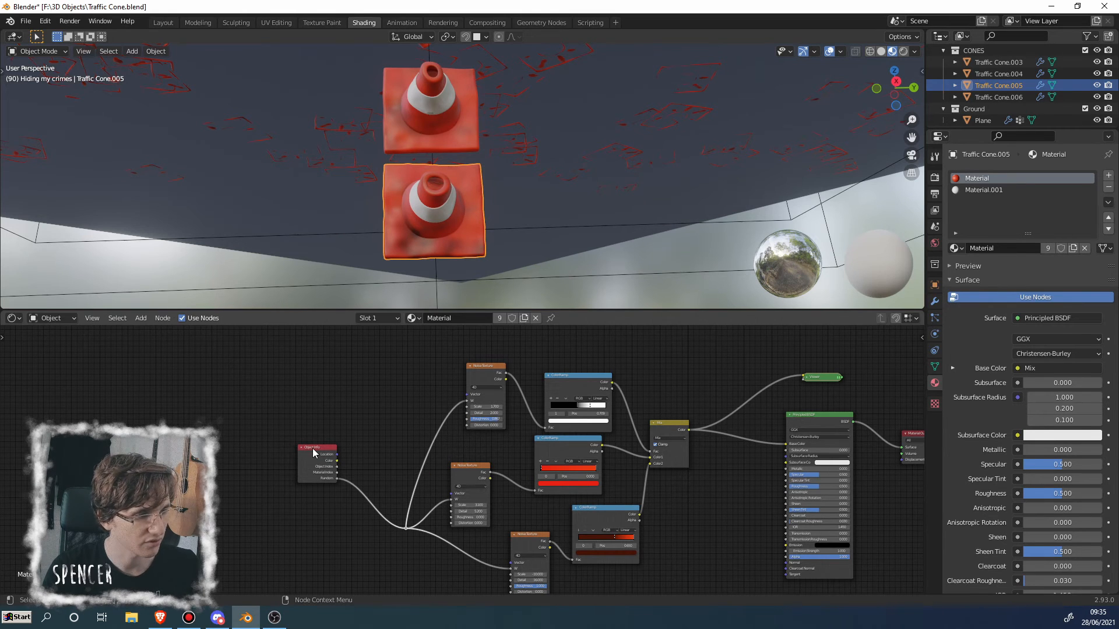
pyautogui.moveTo(312, 449); pyautogui.dragTo(352, 512)
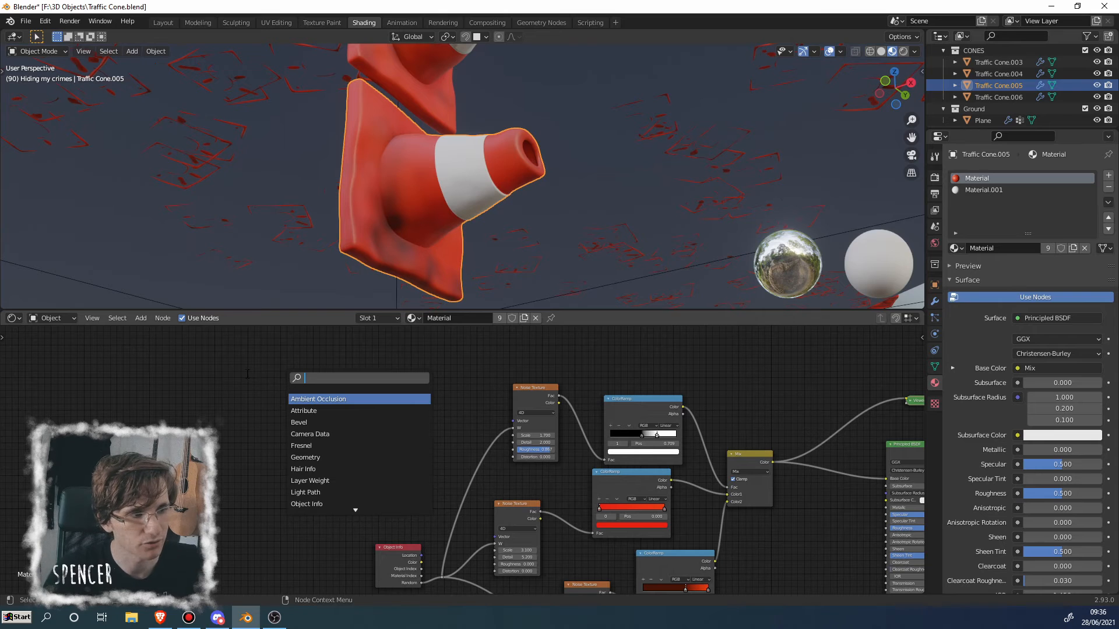
pyautogui.press('Escape')
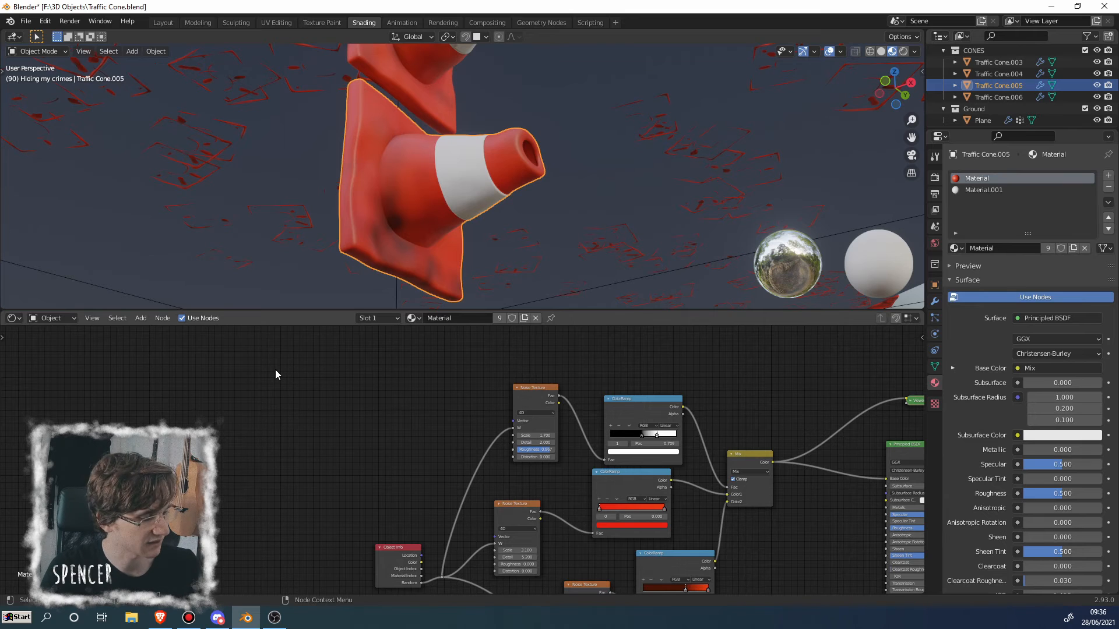
pyautogui.hotkey('shift', 'a')
pyautogui.click(275, 369)
pyautogui.write('texture')
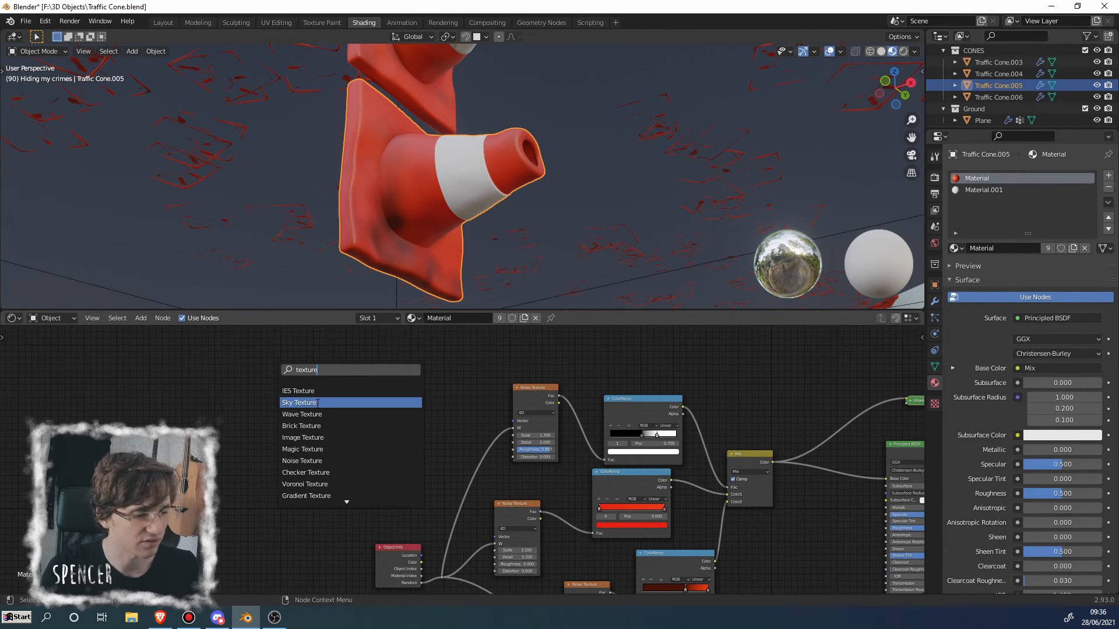
# Step: Turn on the Screencast Keys overlay in the 3D viewport
pyautogui.click(923, 78)
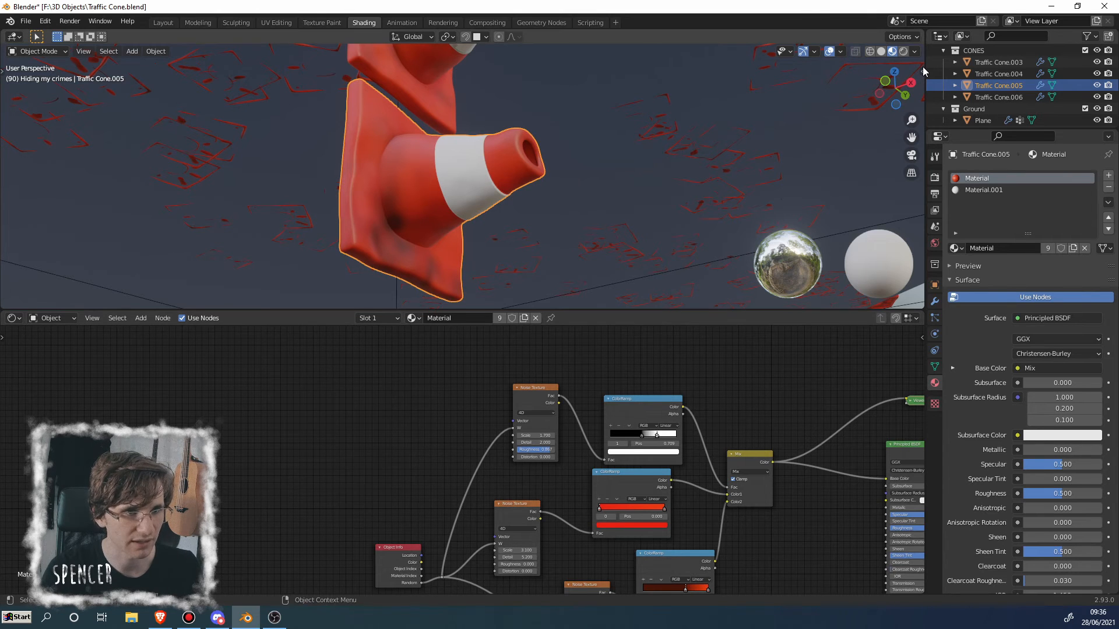
pyautogui.click(923, 76)
pyautogui.click(924, 71)
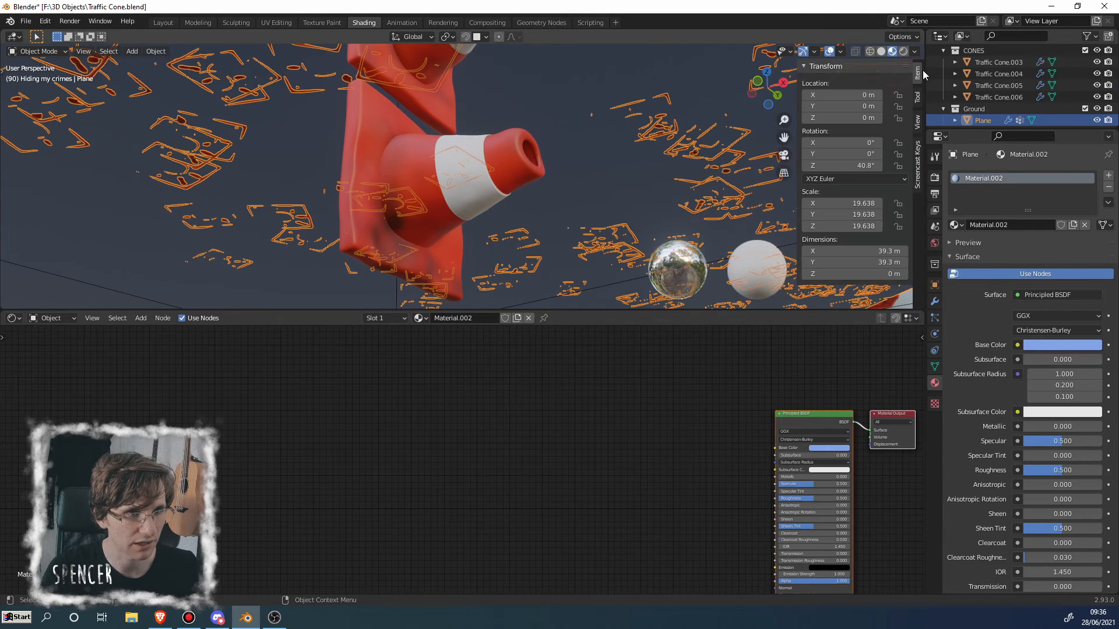
pyautogui.click(919, 156)
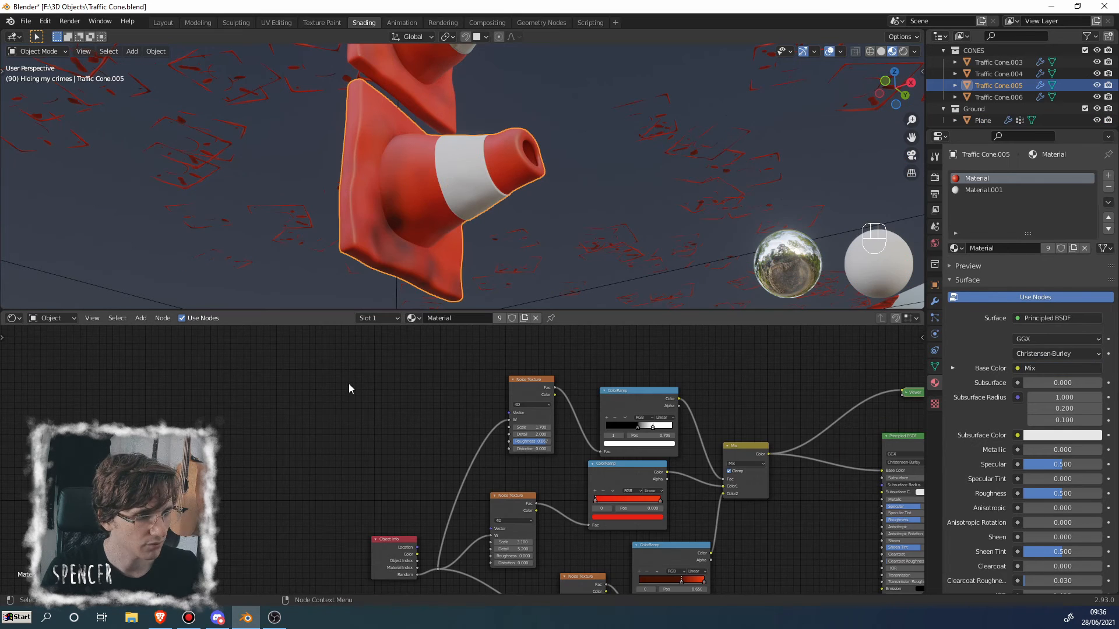
# Step: Add a Texture Coordinate node and place it before the first Noise Texture, above the Object Info node
pyautogui.hotkey('shift', 'a')
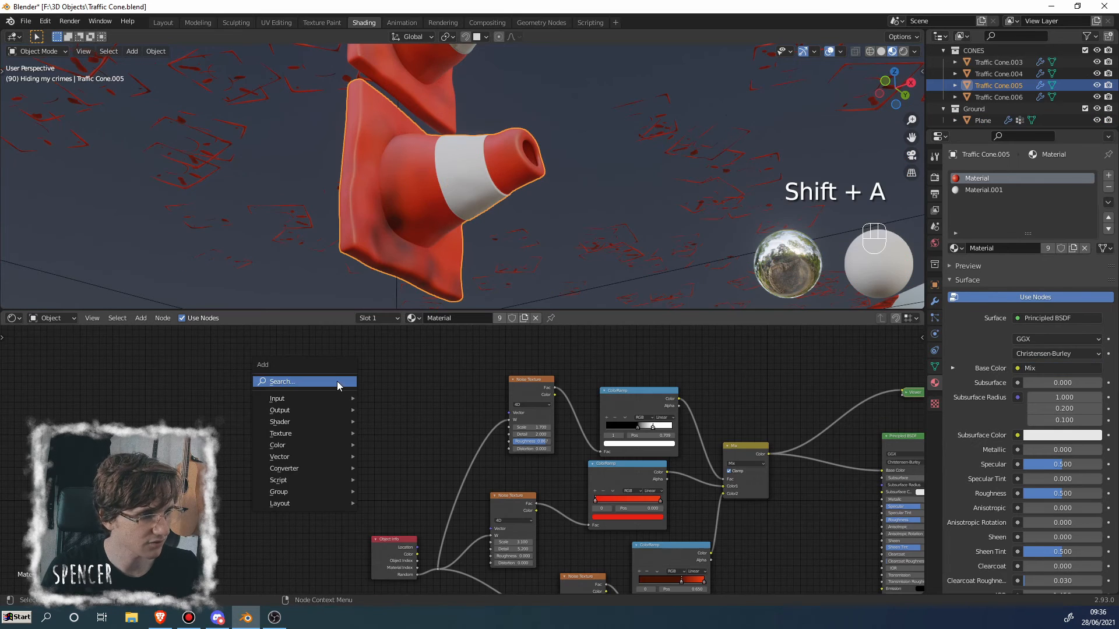
pyautogui.click(338, 382)
pyautogui.write('text')
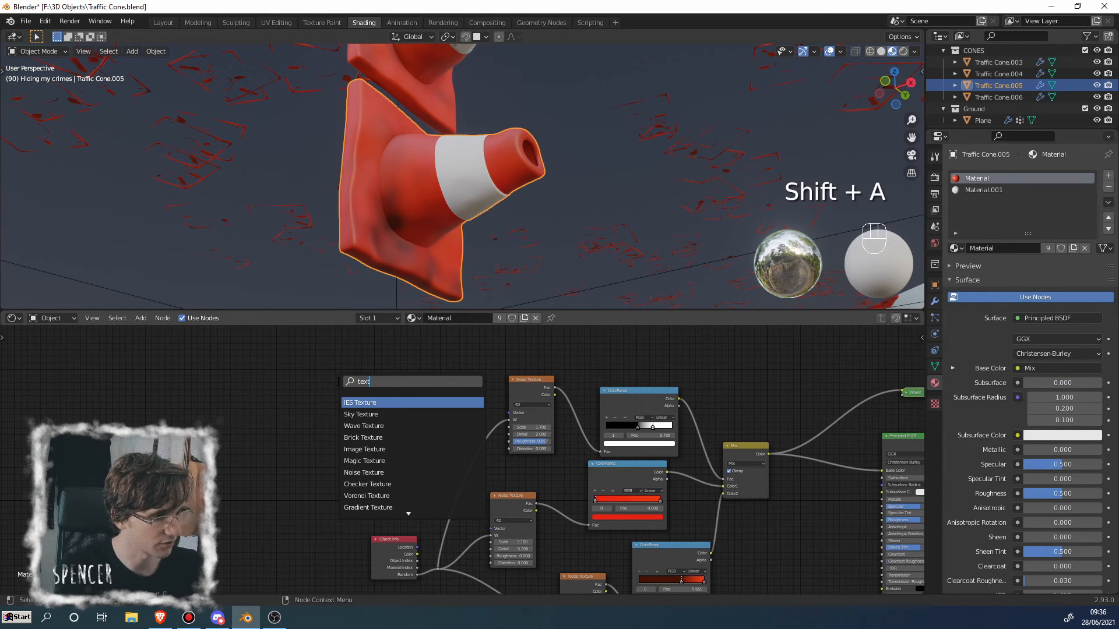
pyautogui.write('ure co')
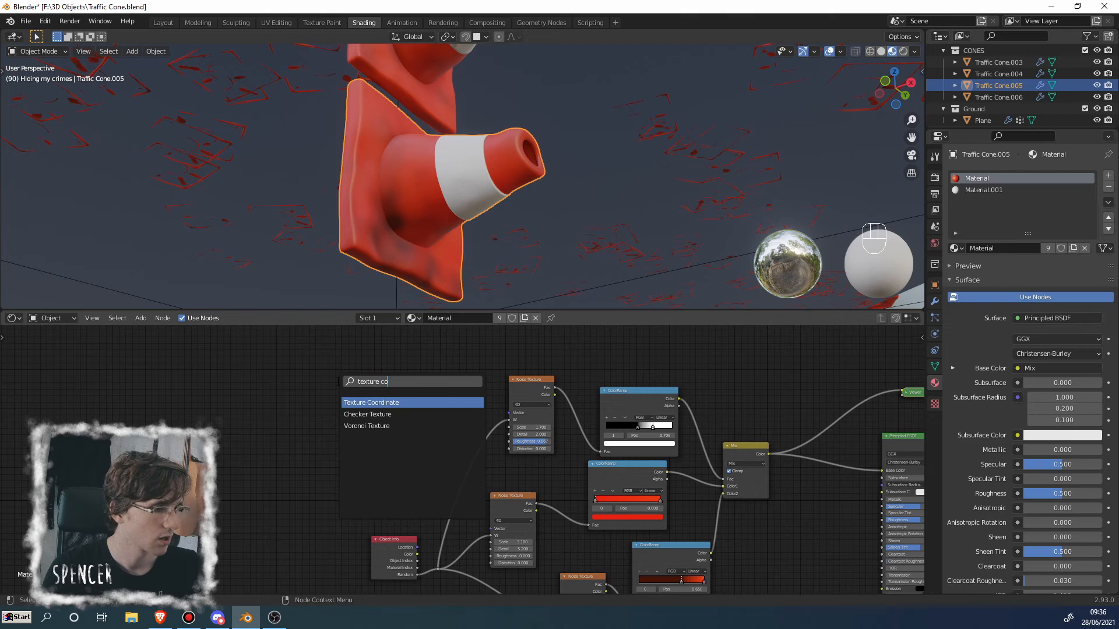
pyautogui.click(354, 402)
pyautogui.click(338, 406)
pyautogui.scroll(2, 384, 412)
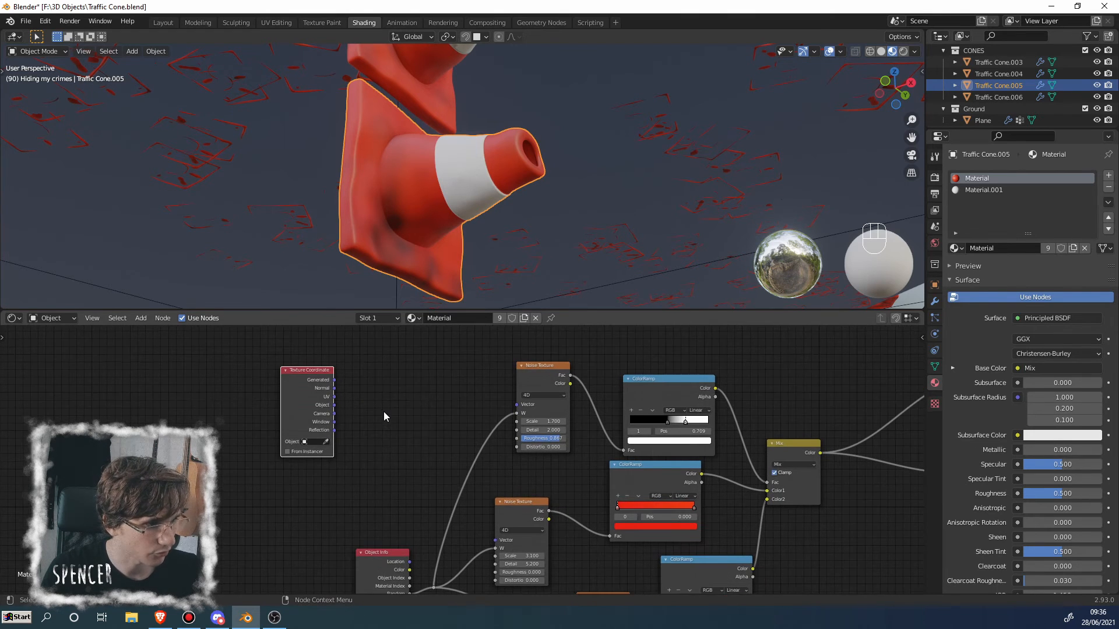
# Step: Try the Texture Coordinate's Generated output on the first Noise Texture's Vector input, and replace it with the Object output
pyautogui.moveTo(382, 411); pyautogui.dragTo(356, 411, button='middle')
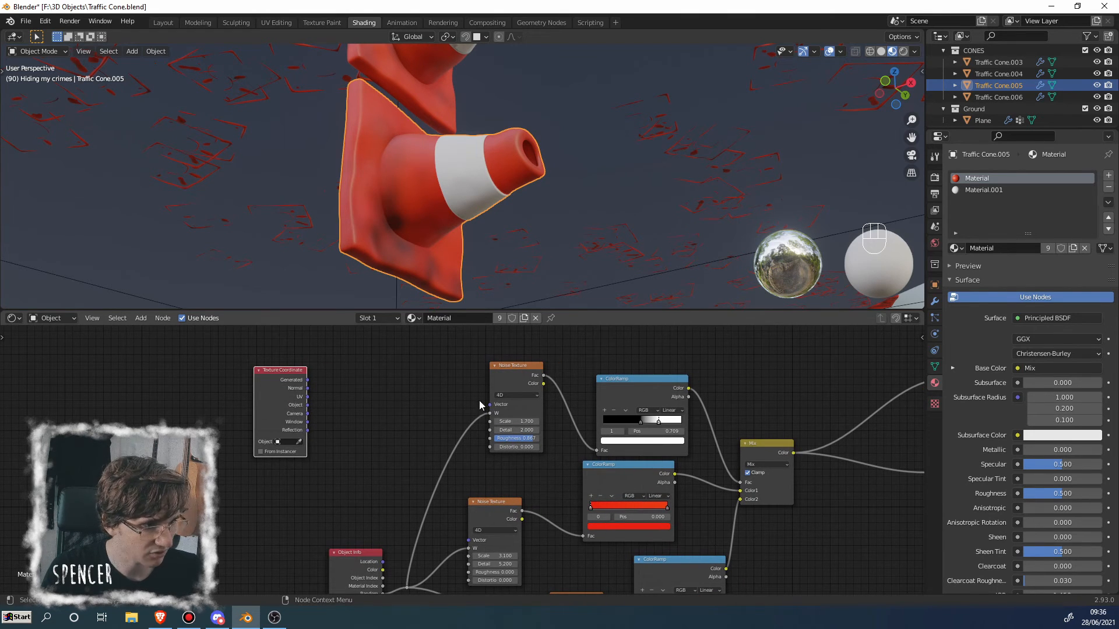
pyautogui.moveTo(307, 380); pyautogui.dragTo(488, 405)
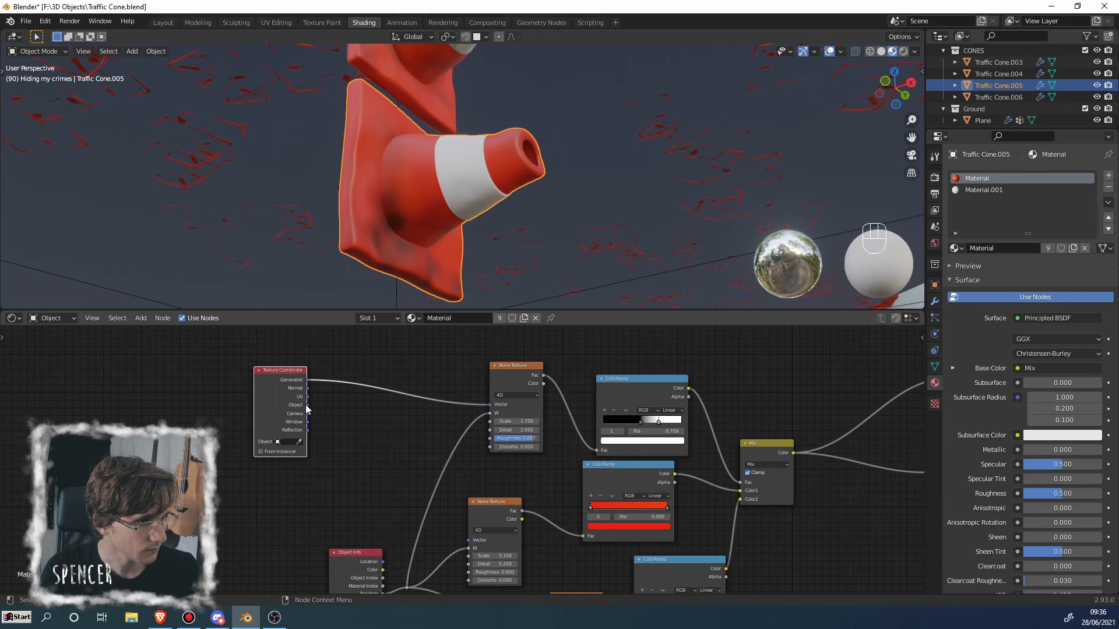
pyautogui.moveTo(307, 406); pyautogui.dragTo(486, 408)
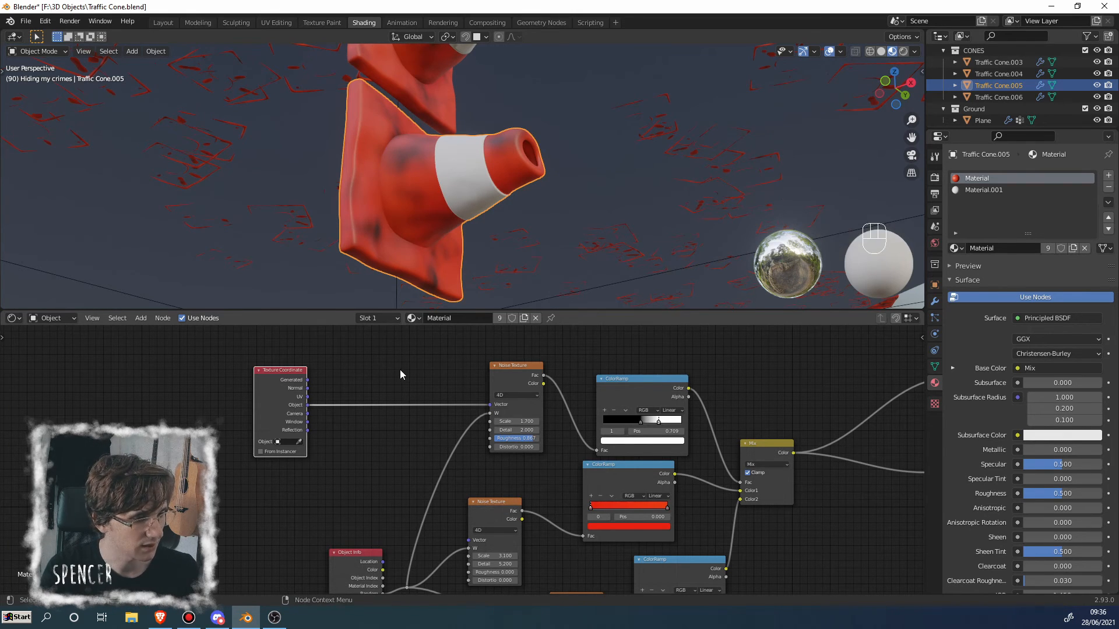
# Step: Add a reroute on the Object coordinate link and connect it to the Vector inputs of the other two Noise Textures
pyautogui.keyDown('shift'); pyautogui.moveTo(392, 387); pyautogui.dragTo(401, 432, button='right'); pyautogui.keyUp('shift')
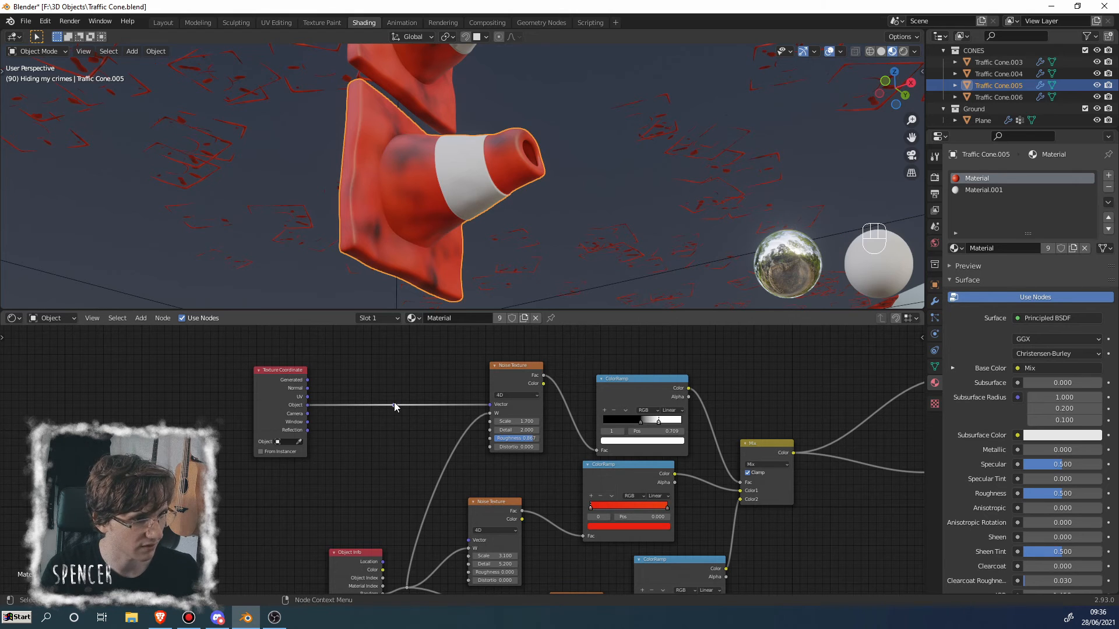
pyautogui.moveTo(395, 406); pyautogui.dragTo(468, 540)
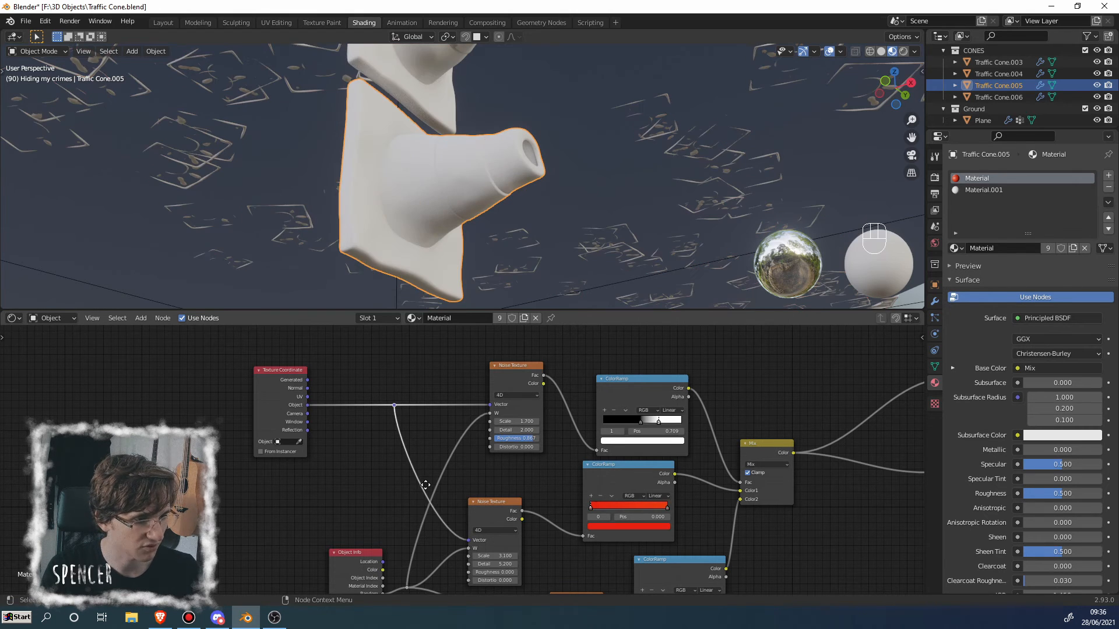
pyautogui.moveTo(426, 486); pyautogui.dragTo(371, 407, button='middle')
pyautogui.scroll(-1, 370, 407)
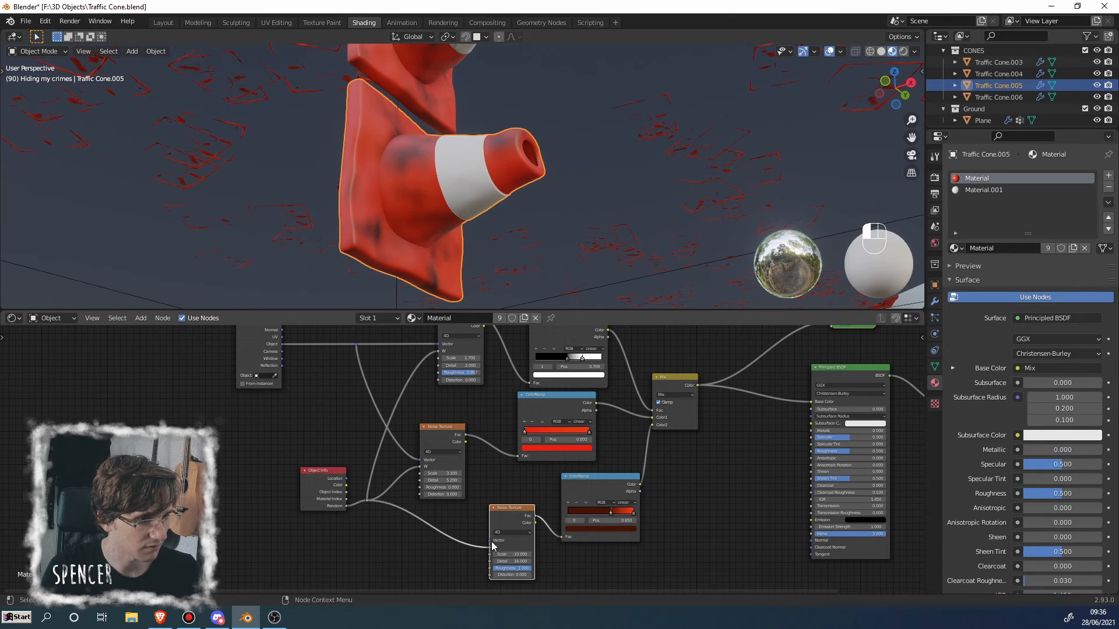
pyautogui.scroll(-1, 368, 471)
pyautogui.moveTo(371, 360); pyautogui.dragTo(484, 530)
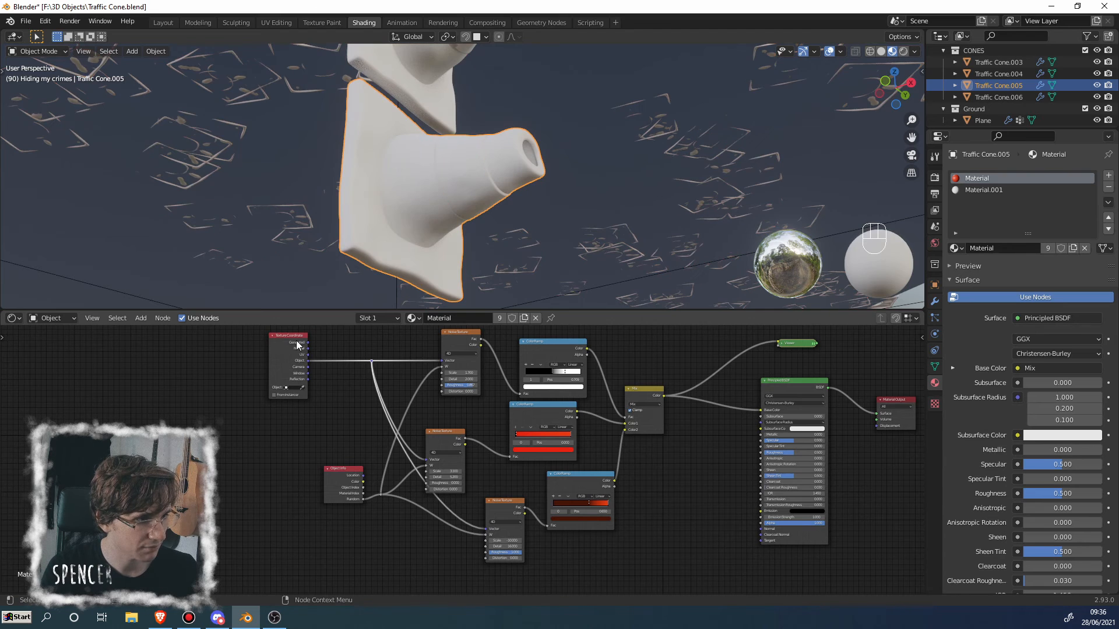
# Step: Move the Texture Coordinate node away from the noise nodes and insert a Mapping node on its Object link before the reroute
pyautogui.moveTo(283, 343); pyautogui.dragTo(204, 353)
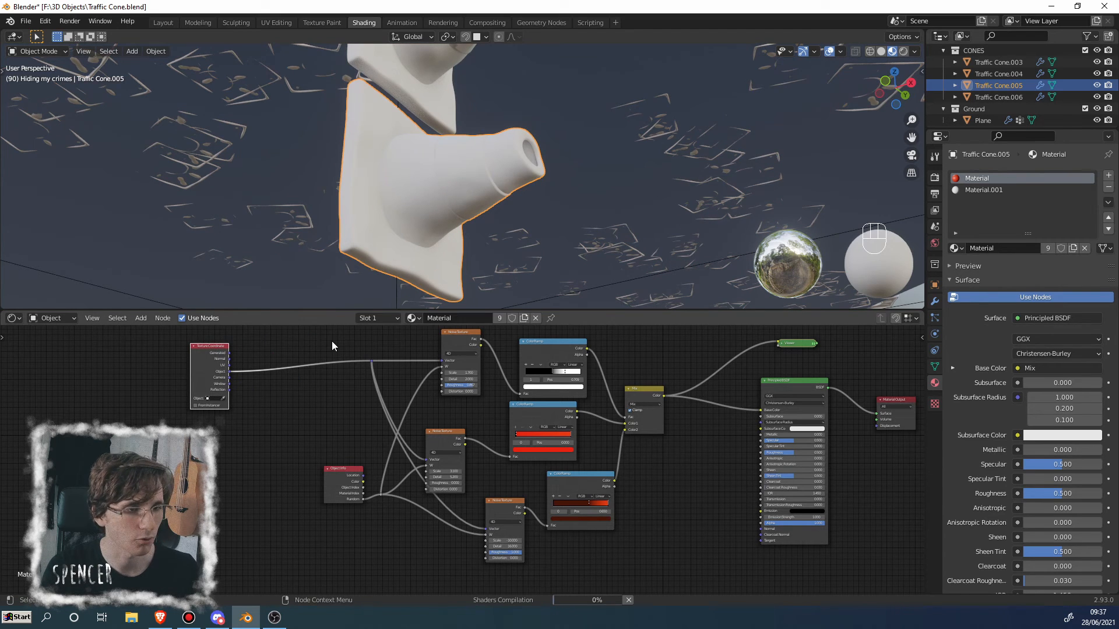
pyautogui.moveTo(317, 356); pyautogui.dragTo(312, 386, button='middle')
pyautogui.hotkey('shift', 'a')
pyautogui.click(311, 361)
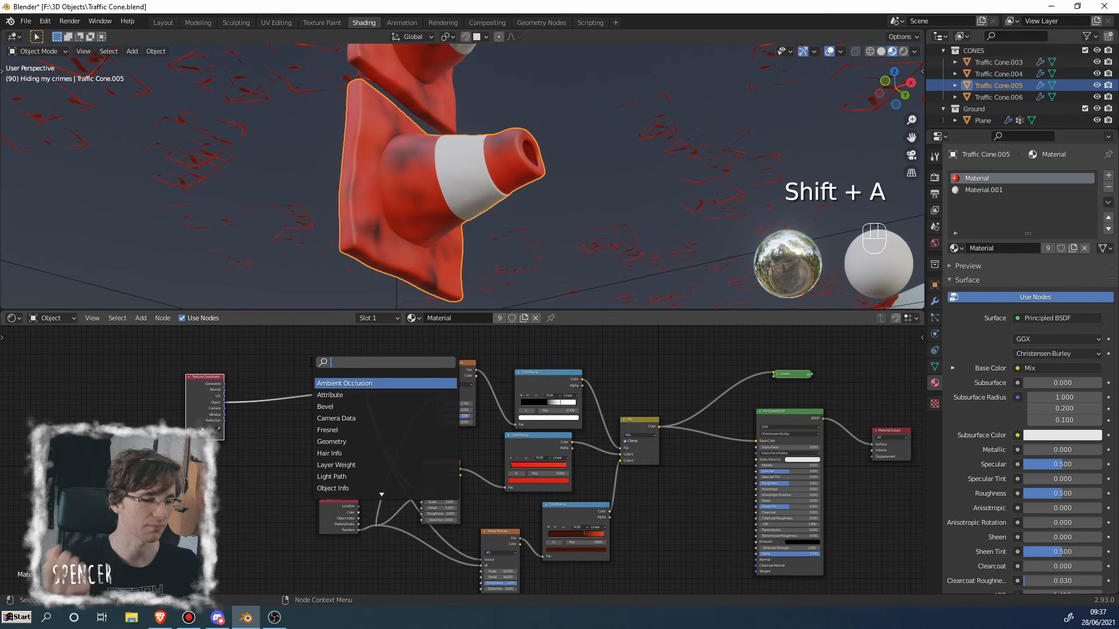
pyautogui.write('mapp')
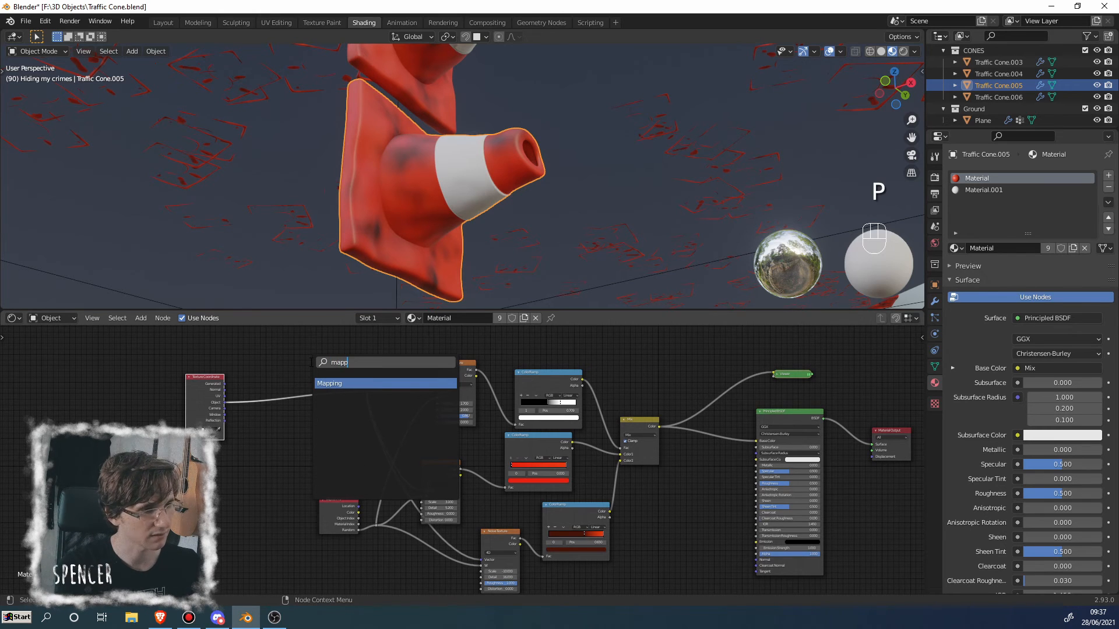
pyautogui.press('Return')
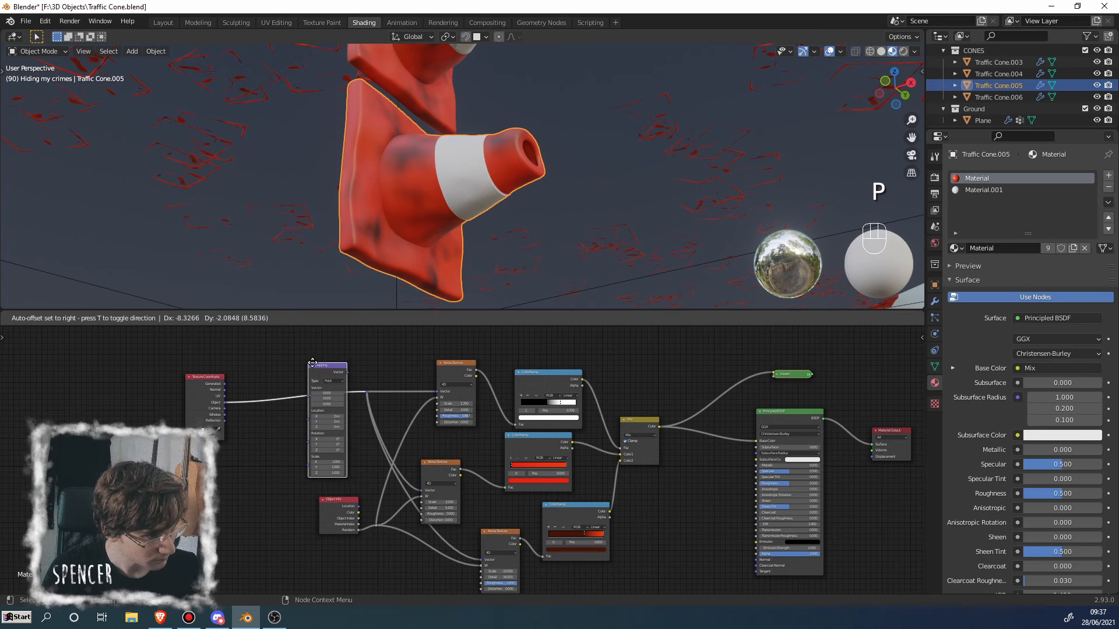
pyautogui.click(299, 383)
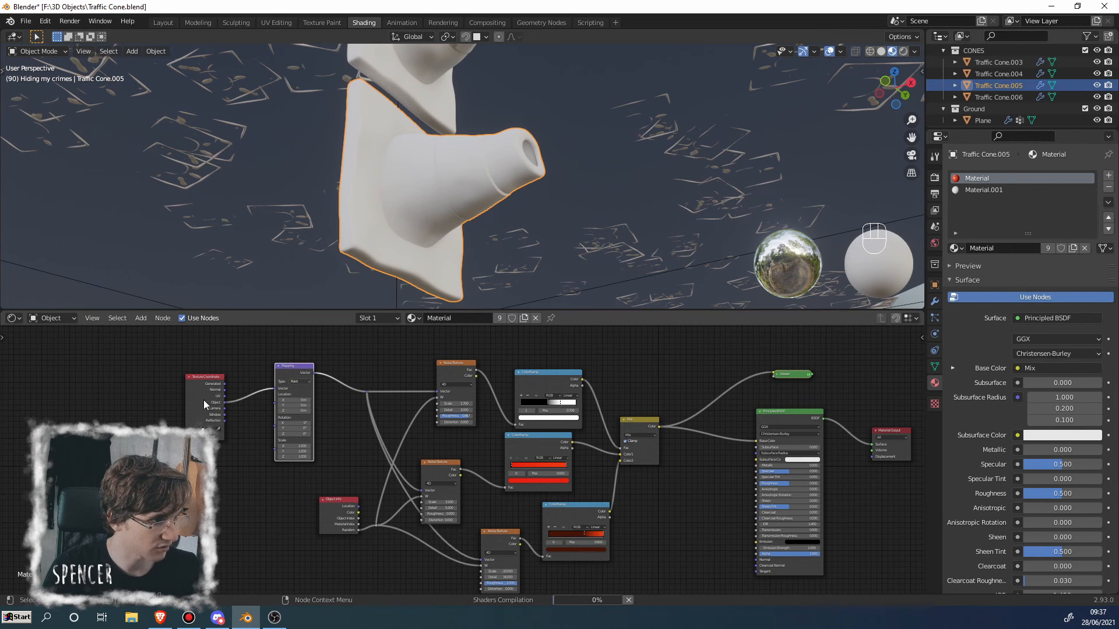
# Step: Try different Location, Rotation and Scale values on the Mapping node to shift the grime, cancelling each change
pyautogui.scroll(2, 328, 415)
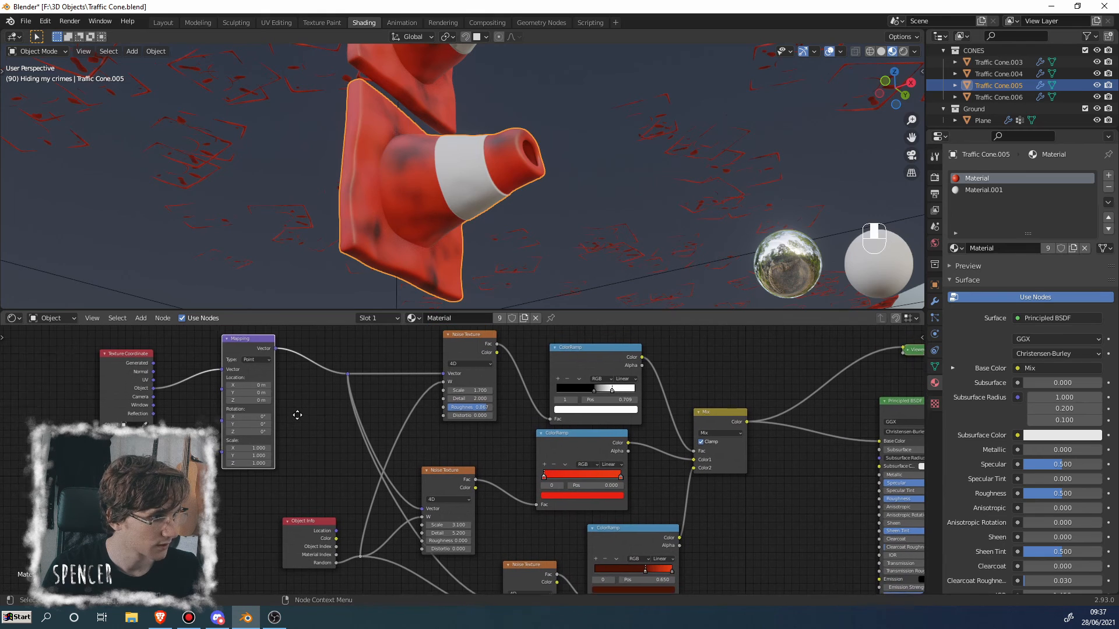
pyautogui.moveTo(269, 395)
pyautogui.mouseDown()
pyautogui.moveTo(446, 396)
pyautogui.moveTo(259, 395)
pyautogui.mouseUp()
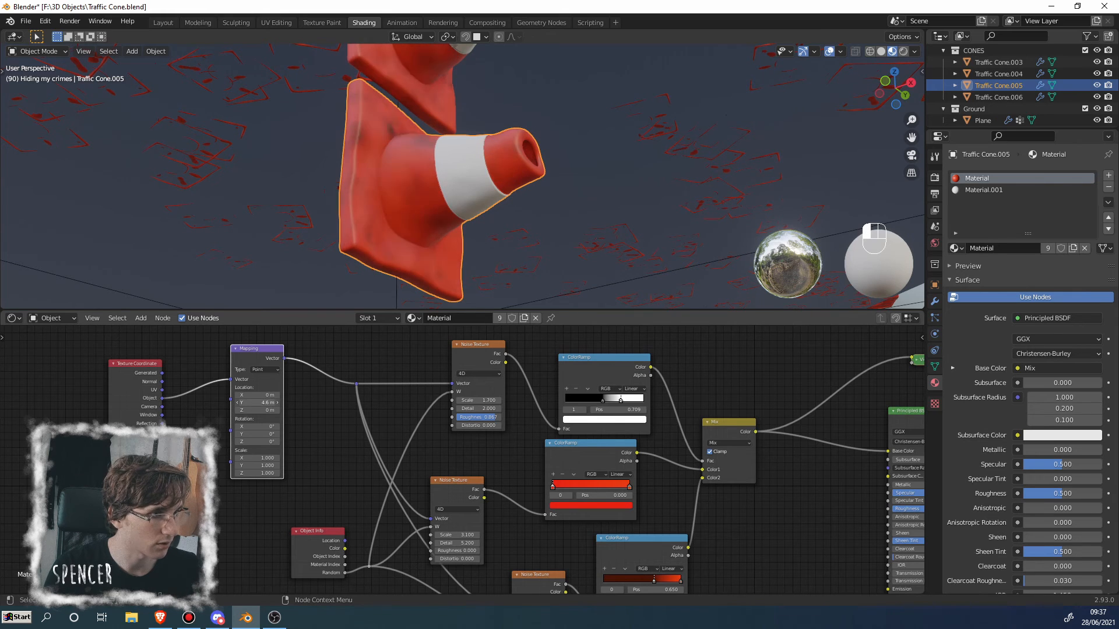
pyautogui.moveTo(257, 427); pyautogui.dragTo(361, 426)
pyautogui.rightClick(257, 426)
pyautogui.moveTo(257, 459); pyautogui.dragTo(373, 458)
pyautogui.rightClick(257, 458)
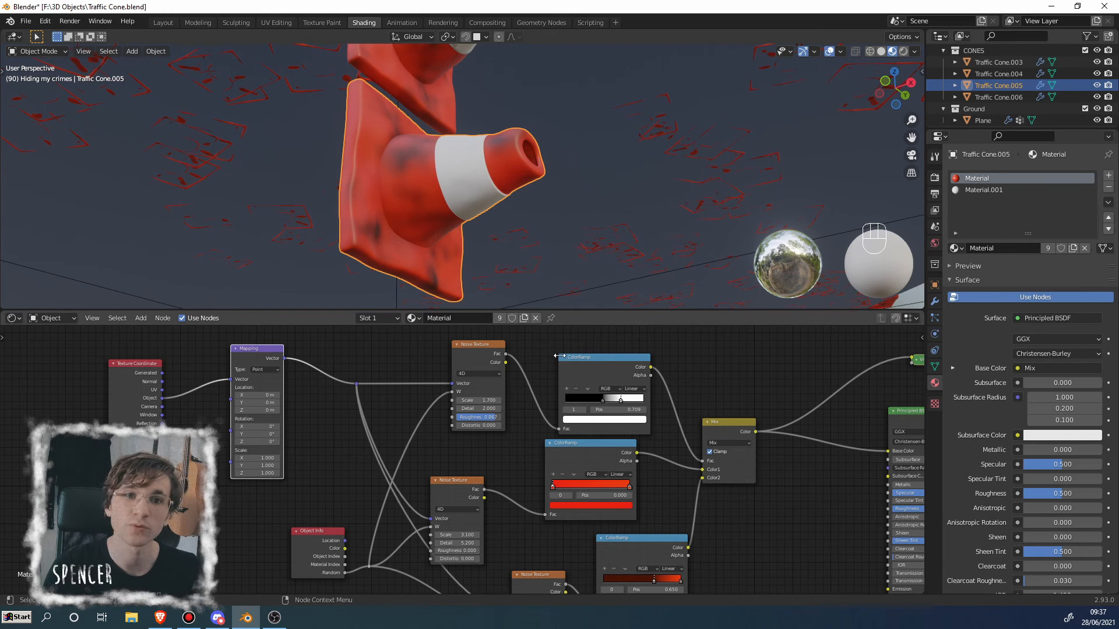
# Step: Delete the Viewer node connected to the Mix node's output
pyautogui.scroll(-3, 408, 420)
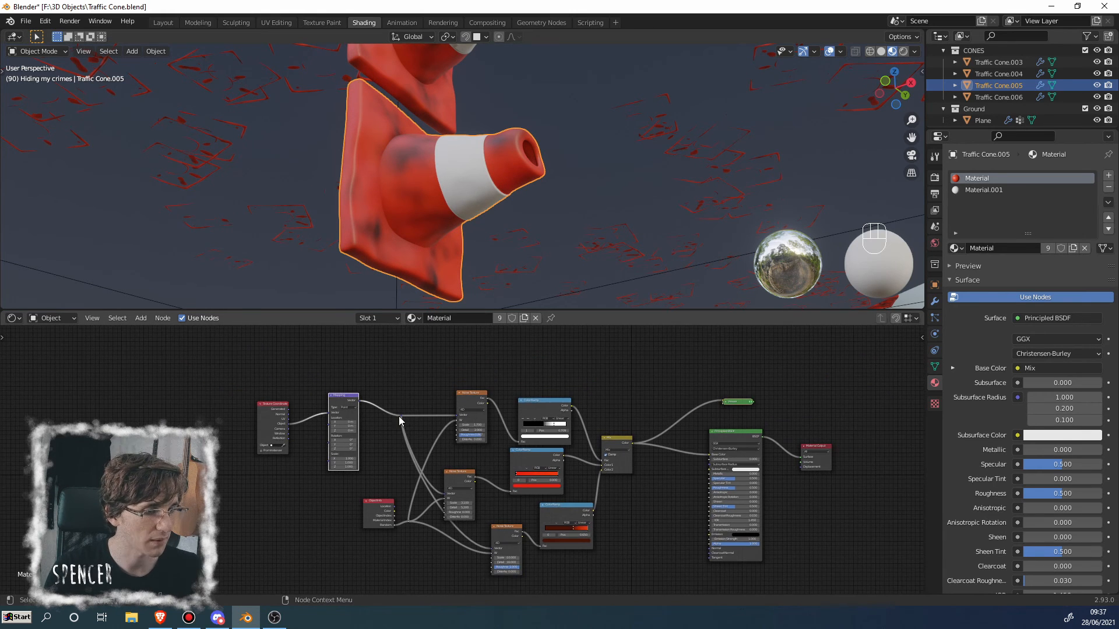
pyautogui.moveTo(667, 516); pyautogui.dragTo(461, 494, button='middle')
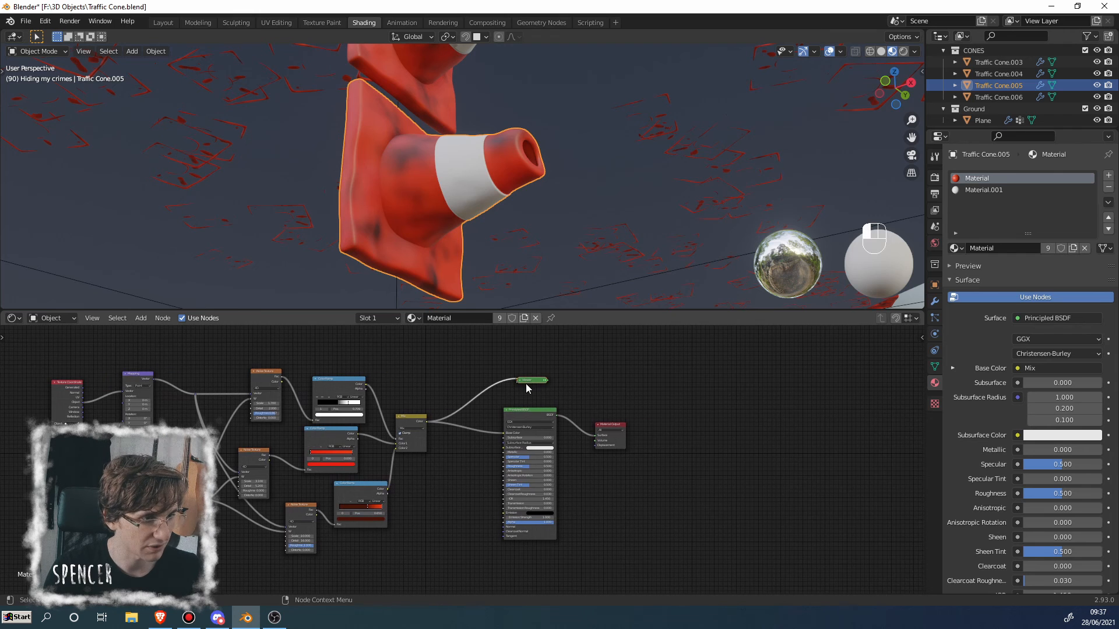
pyautogui.press('x')
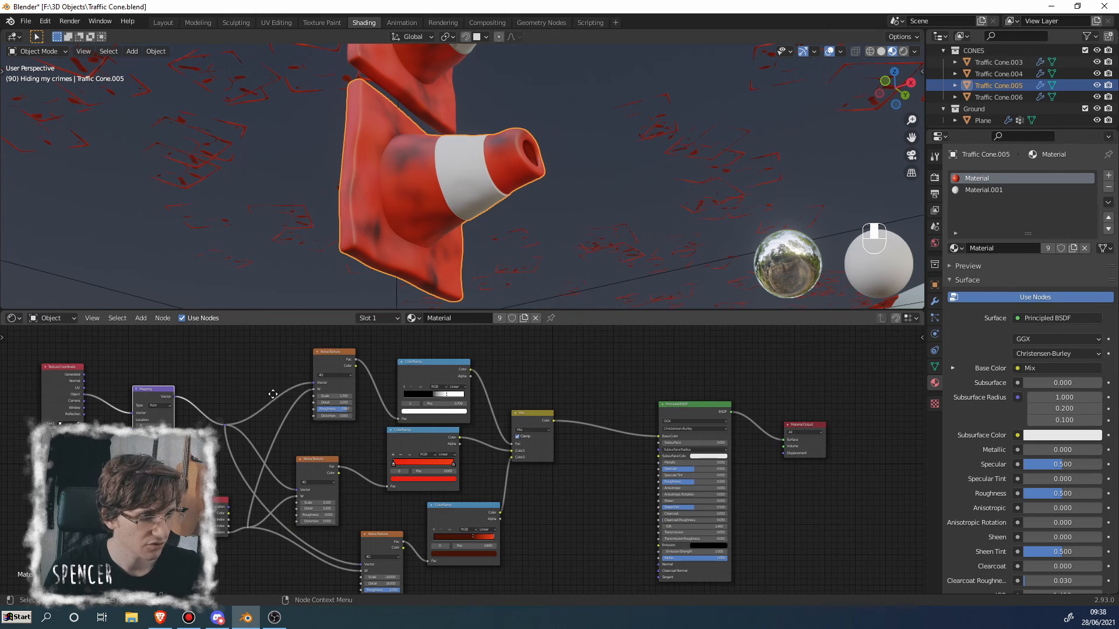
pyautogui.scroll(-3, 270, 397)
pyautogui.moveTo(270, 397); pyautogui.dragTo(286, 414, button='middle')
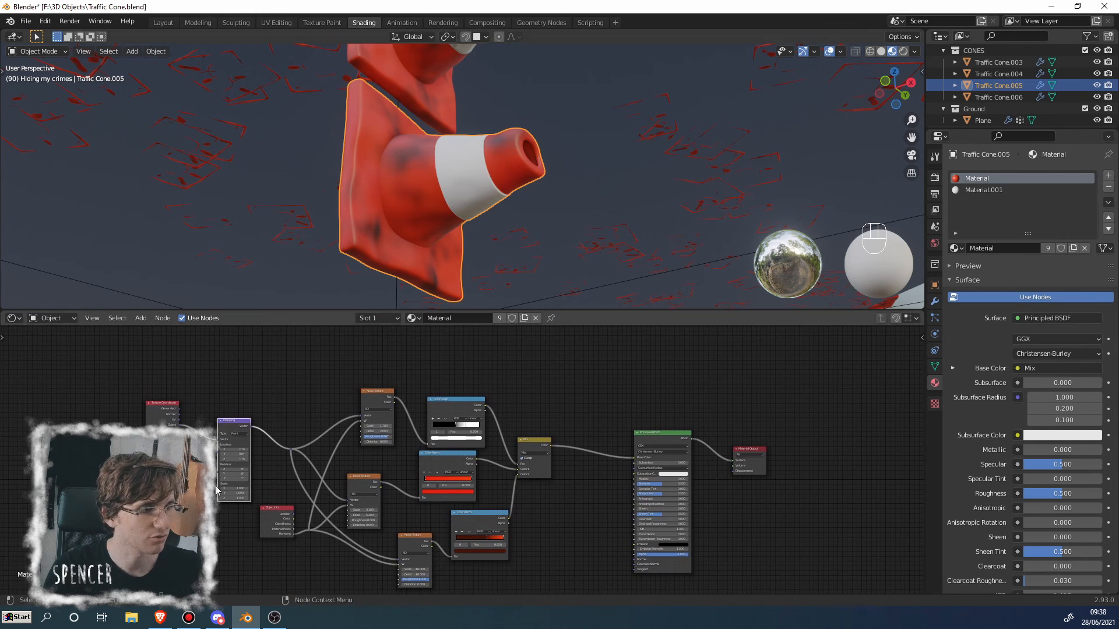
# Step: Copy the whole texture node network in Material, from the Texture Coordinate node through the Mix node
pyautogui.click(984, 190)
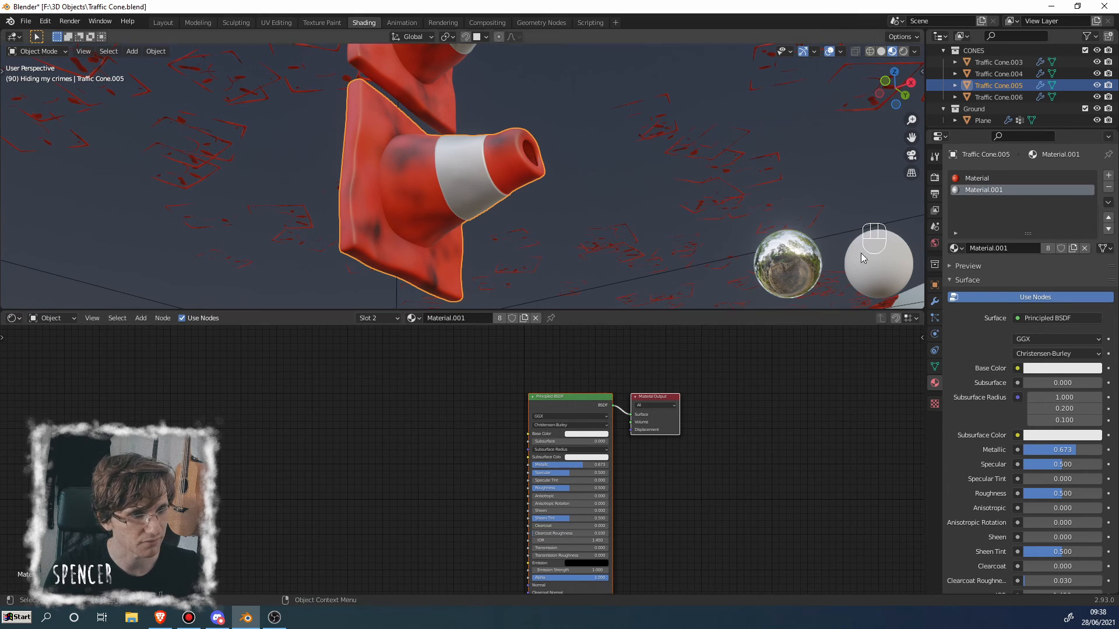
pyautogui.click(994, 179)
pyautogui.moveTo(485, 418); pyautogui.dragTo(541, 388, button='middle')
pyautogui.moveTo(99, 363); pyautogui.dragTo(551, 554)
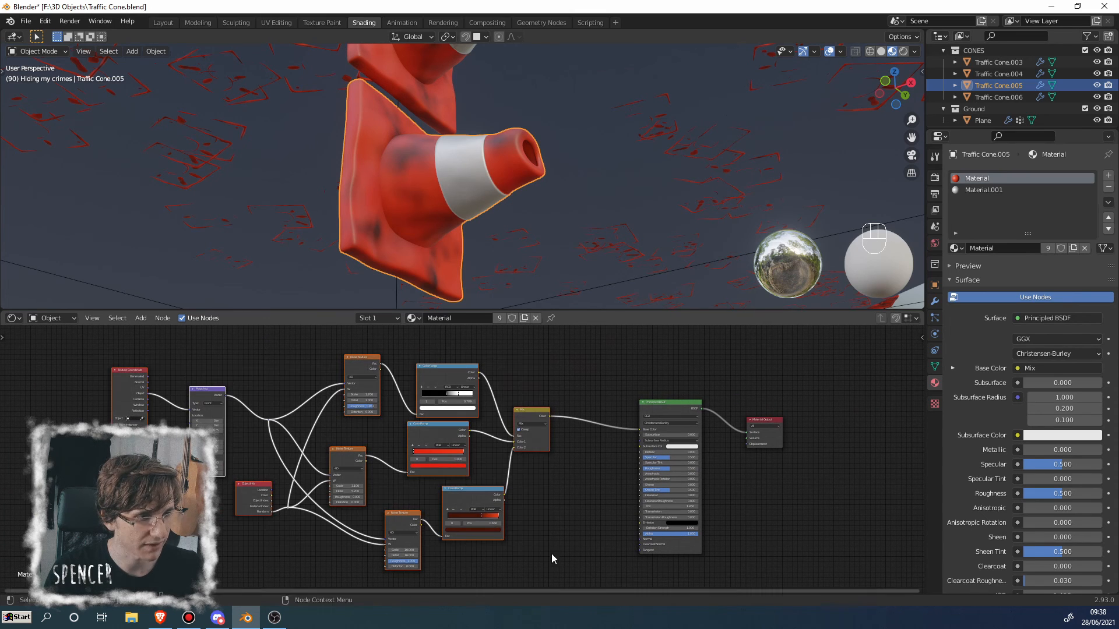
pyautogui.rightClick(529, 416)
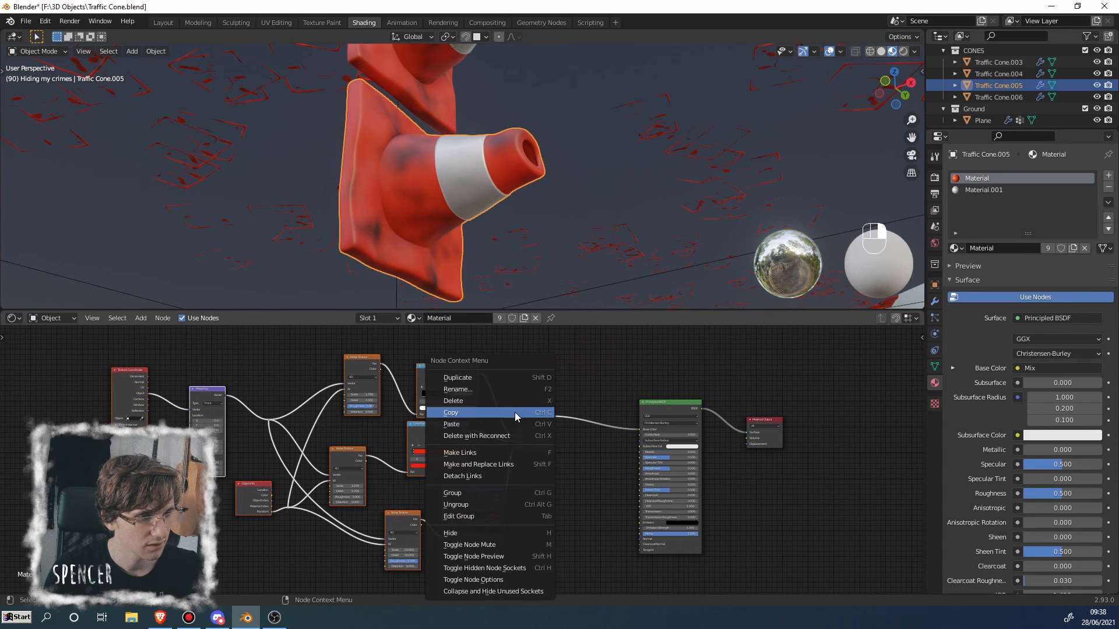
# Step: Paste the copied nodes into Material.001 and connect the Mix node's Color output to the Principled BSDF's Base Color
pyautogui.click(985, 190)
pyautogui.rightClick(319, 405)
pyautogui.click(313, 417)
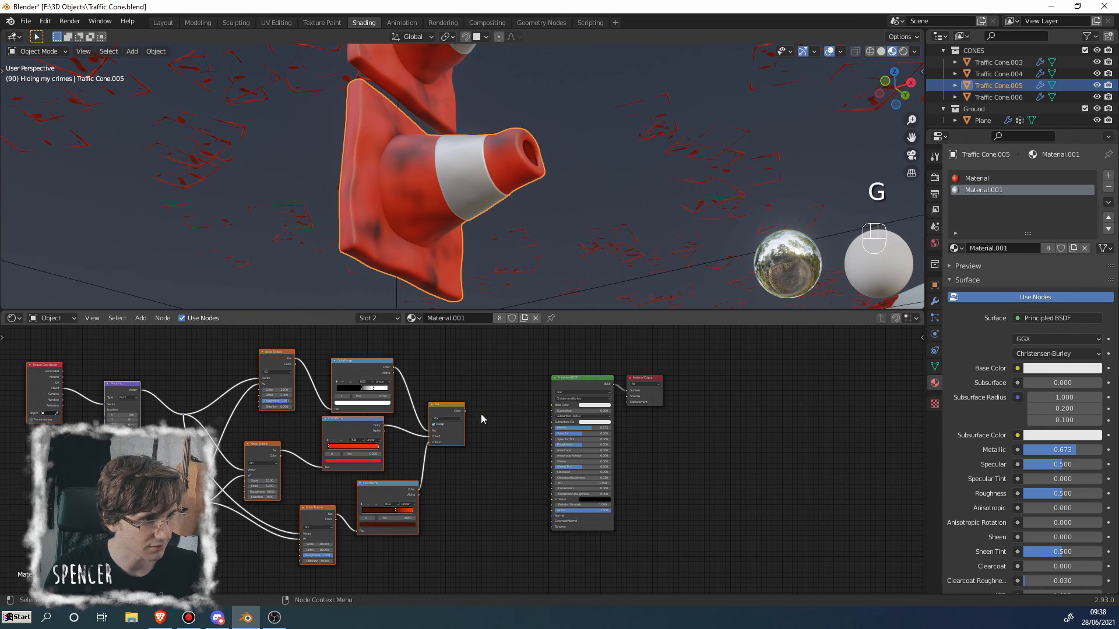
pyautogui.moveTo(467, 412); pyautogui.dragTo(468, 412)
pyautogui.moveTo(547, 409); pyautogui.dragTo(551, 405)
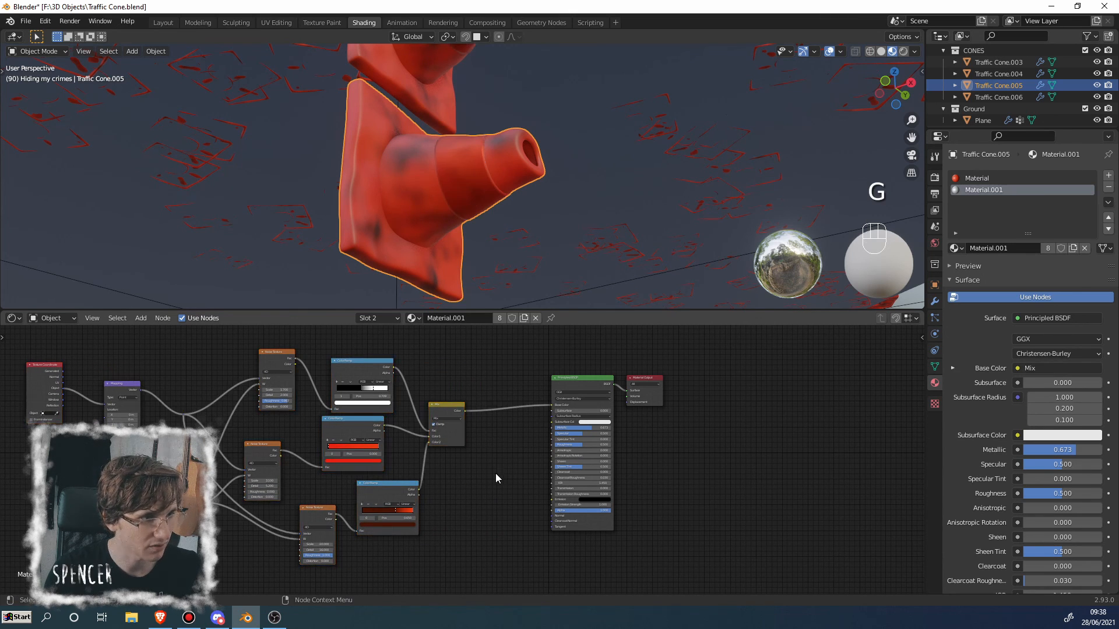
# Step: Recolour the ColorRamp feeding Color1 in Material.001, setting its end stop to near-white and its start stop to light grey
pyautogui.scroll(2, 496, 473)
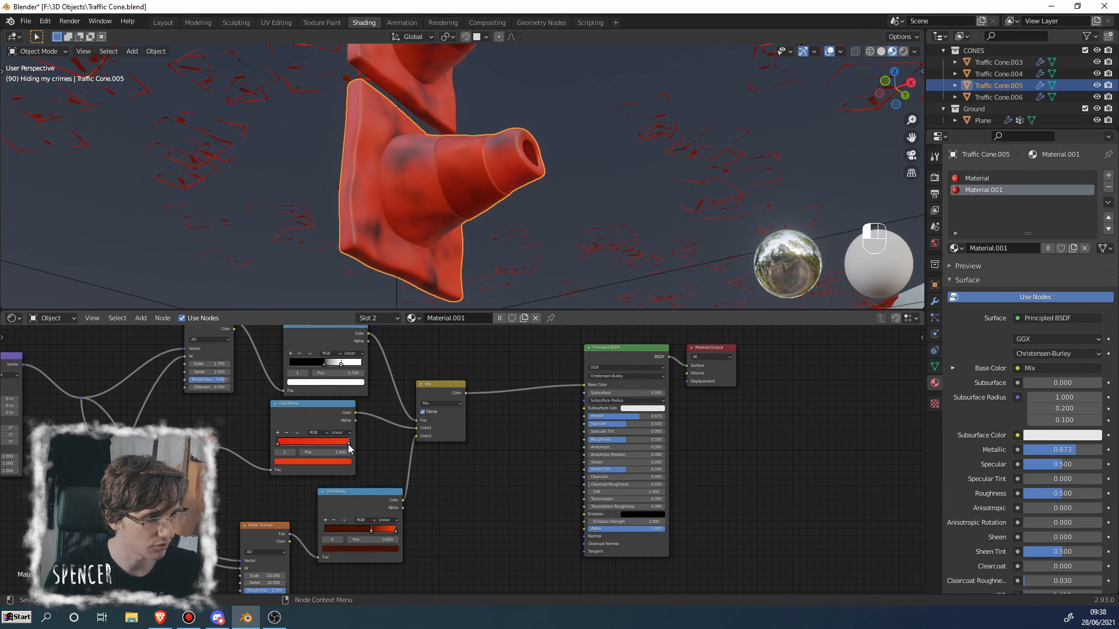
pyautogui.click(337, 464)
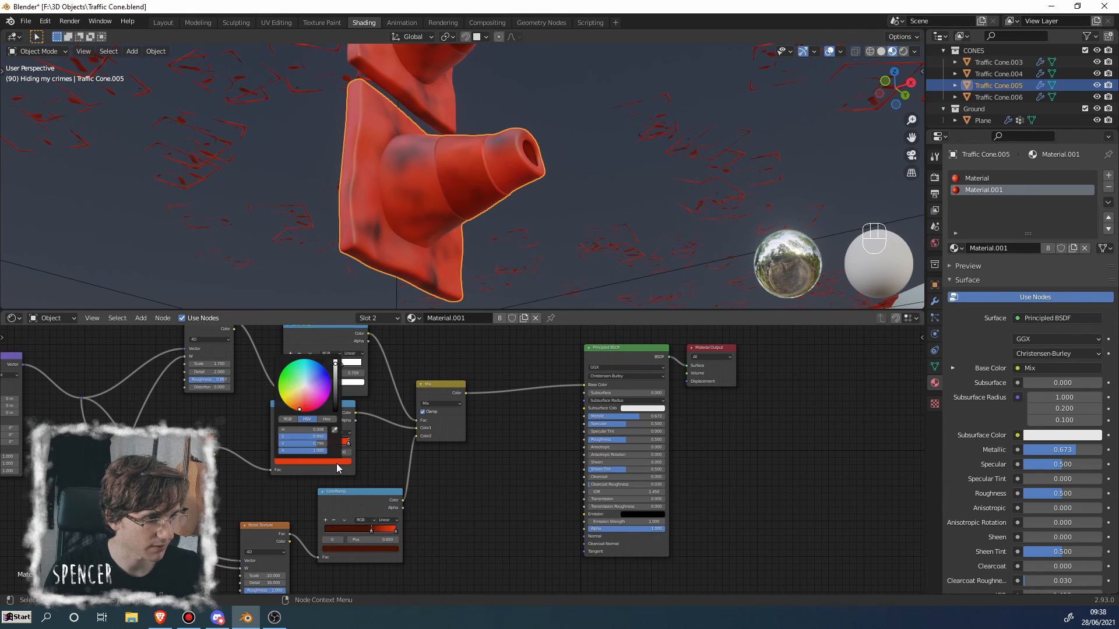
pyautogui.click(305, 386)
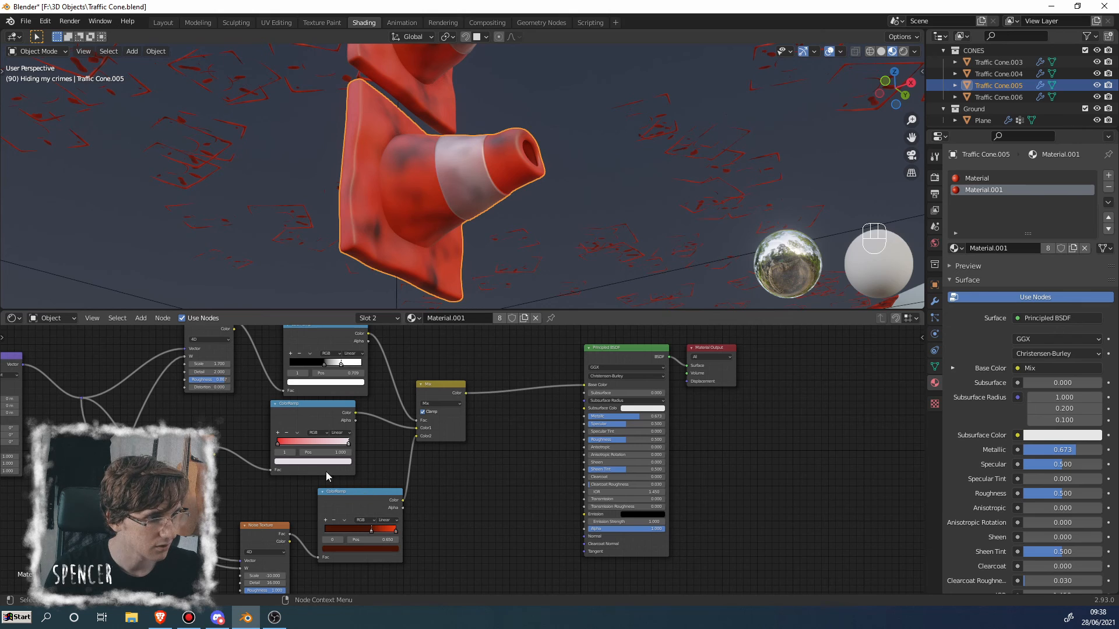
pyautogui.click(278, 443)
pyautogui.click(313, 464)
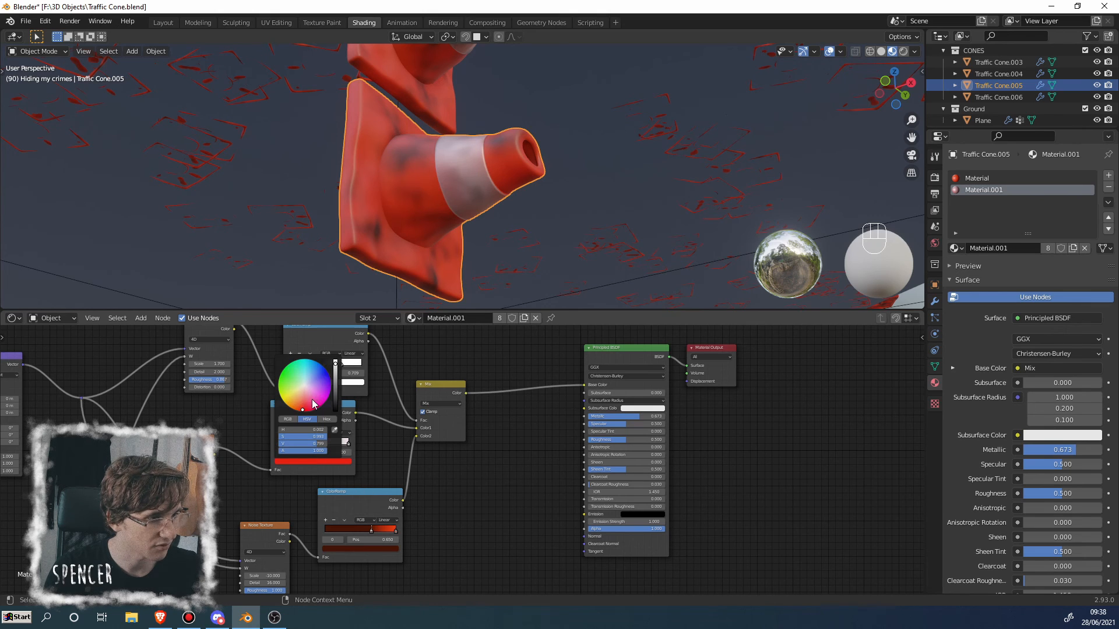
pyautogui.click(304, 385)
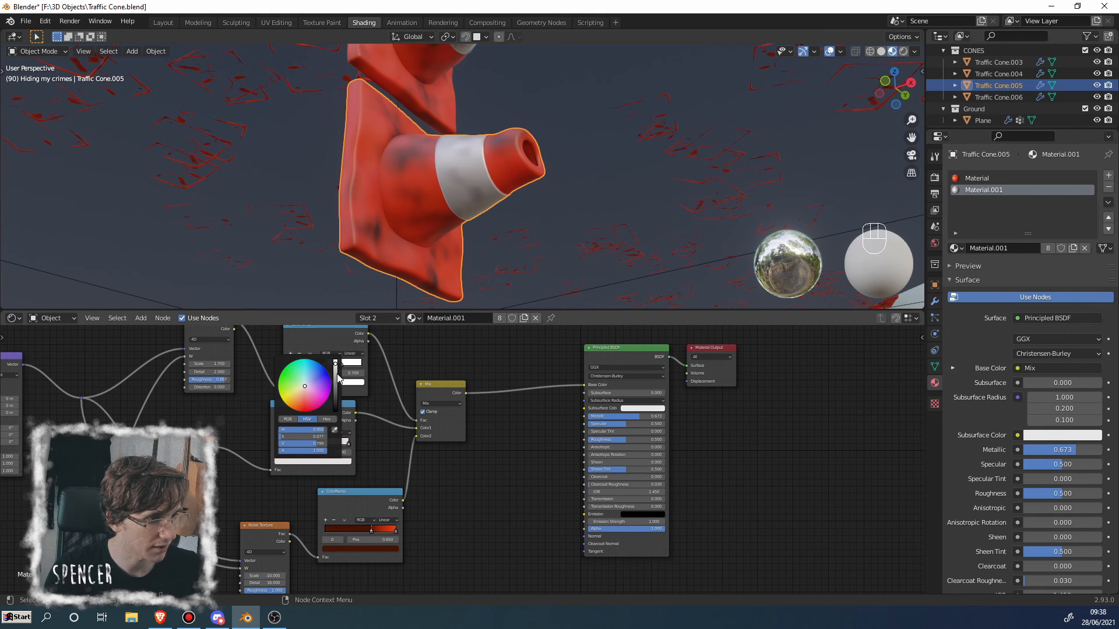
pyautogui.moveTo(336, 375); pyautogui.dragTo(335, 383)
# Step: Recolour the ColorRamp feeding Color2, setting the end stop to pale pink and desaturating the dark brown stop
pyautogui.click(396, 531)
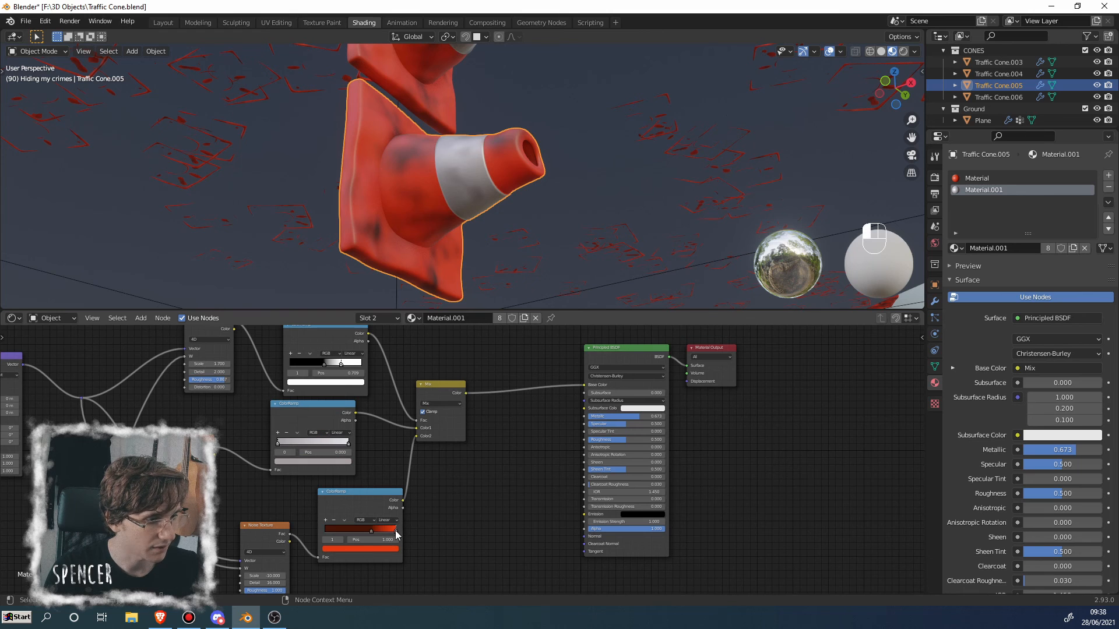
pyautogui.click(392, 549)
pyautogui.moveTo(362, 482); pyautogui.dragTo(355, 477)
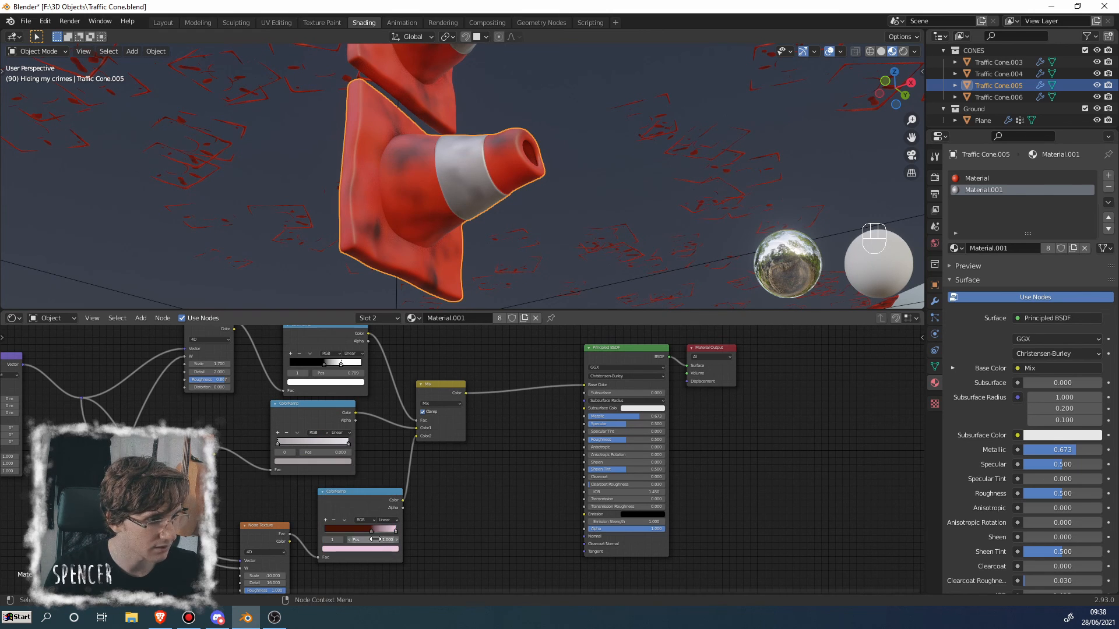
pyautogui.click(371, 530)
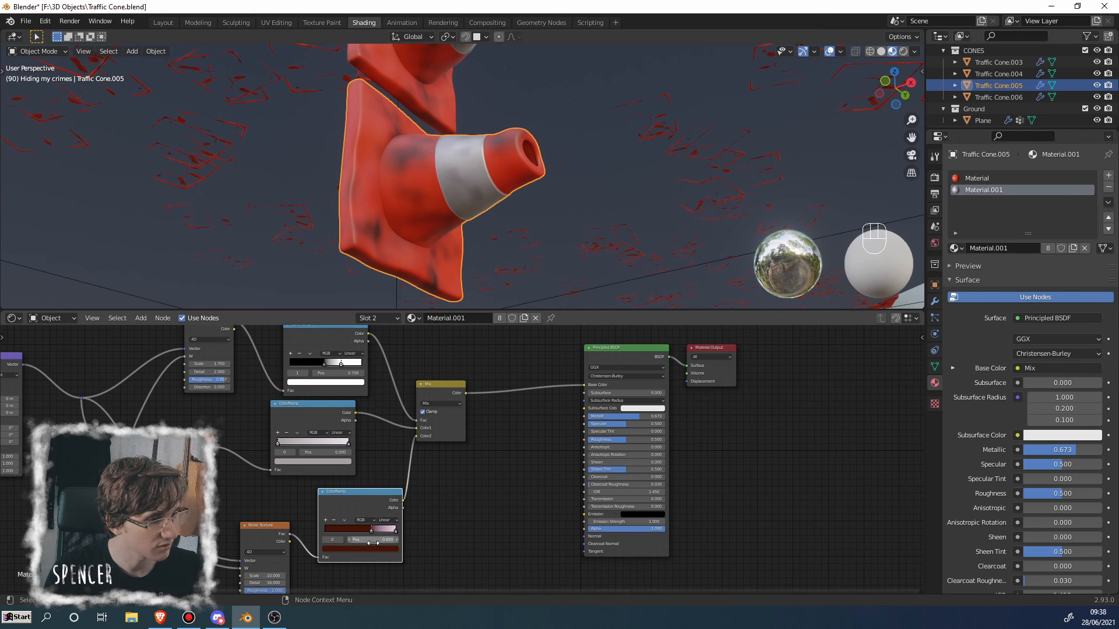
pyautogui.click(373, 549)
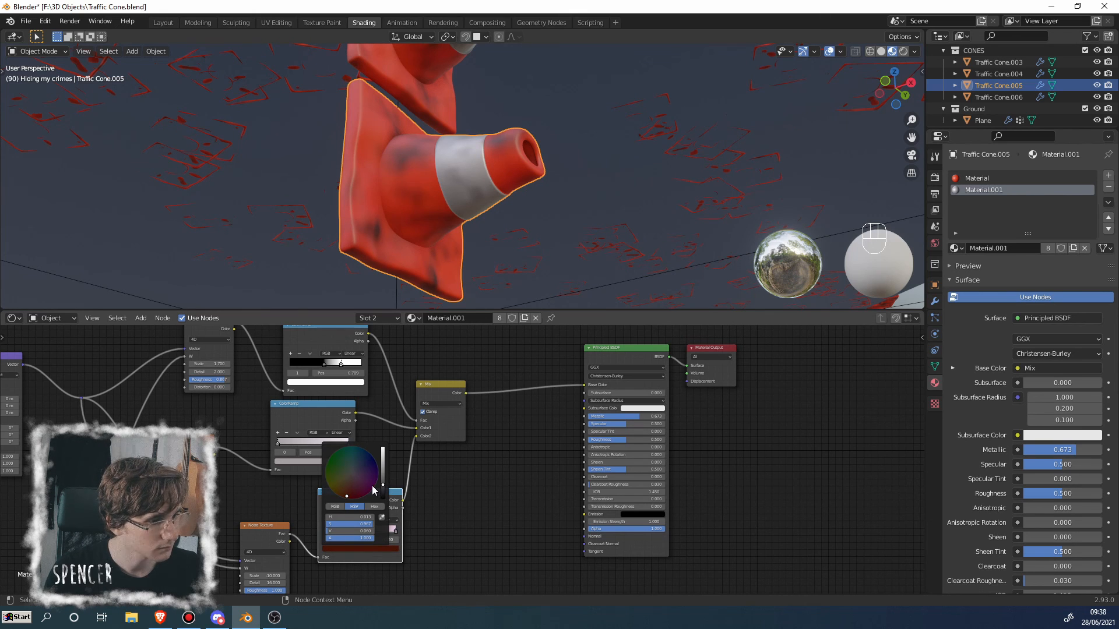
pyautogui.moveTo(360, 524)
pyautogui.mouseDown()
pyautogui.moveTo(318, 523)
pyautogui.moveTo(373, 524)
pyautogui.mouseUp()
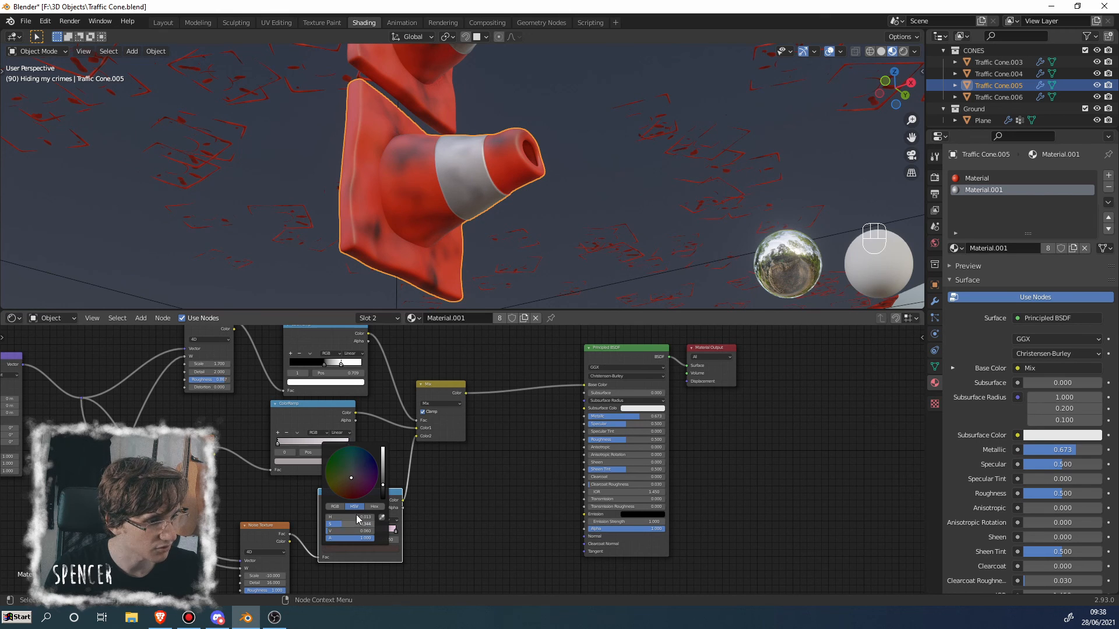
# Step: Move the black stop of the ColorRamp driving the Mix factor to about 0.64, and save the file
pyautogui.moveTo(515, 254); pyautogui.dragTo(418, 260, button='middle')
pyautogui.click(481, 216)
pyautogui.moveTo(459, 469); pyautogui.dragTo(482, 467, button='middle')
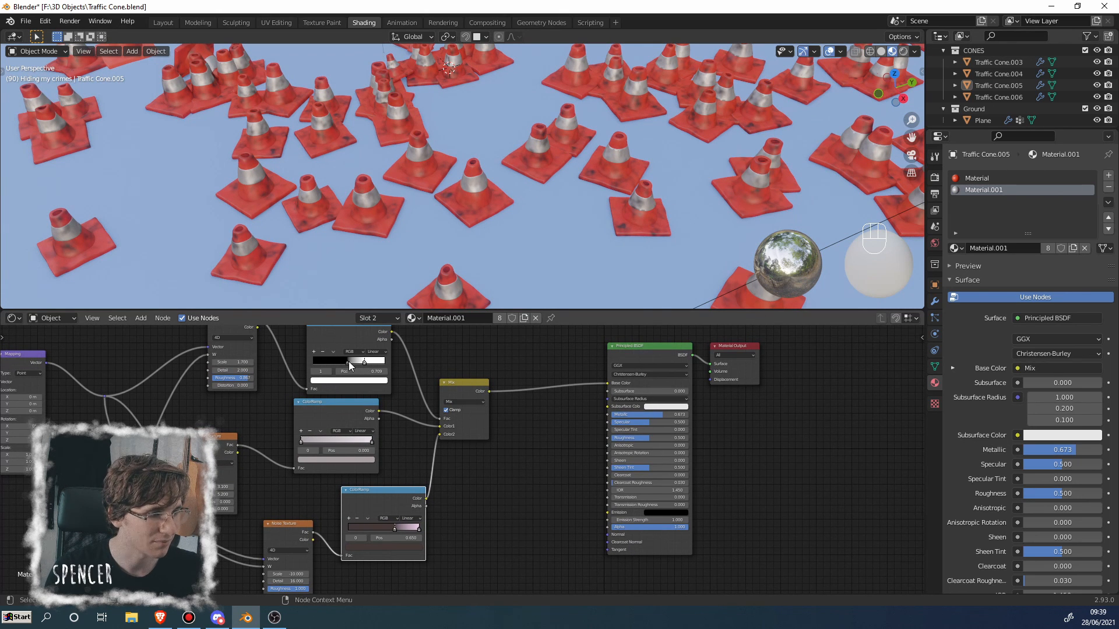
pyautogui.moveTo(348, 361)
pyautogui.mouseDown()
pyautogui.moveTo(324, 363)
pyautogui.moveTo(357, 369)
pyautogui.mouseUp()
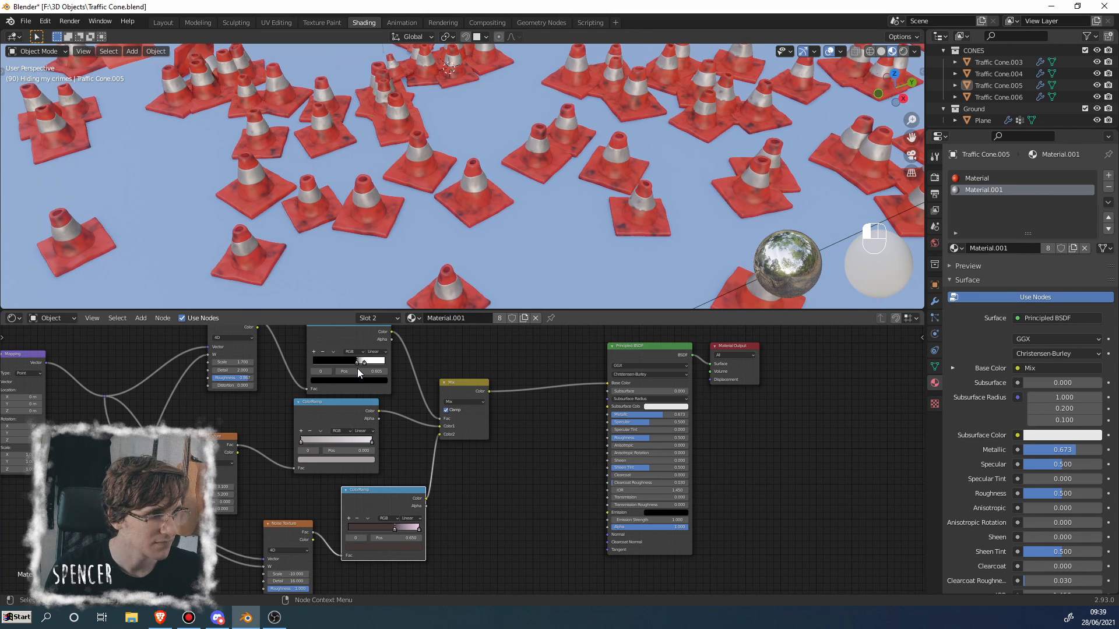
pyautogui.hotkey('ctrl', 's')
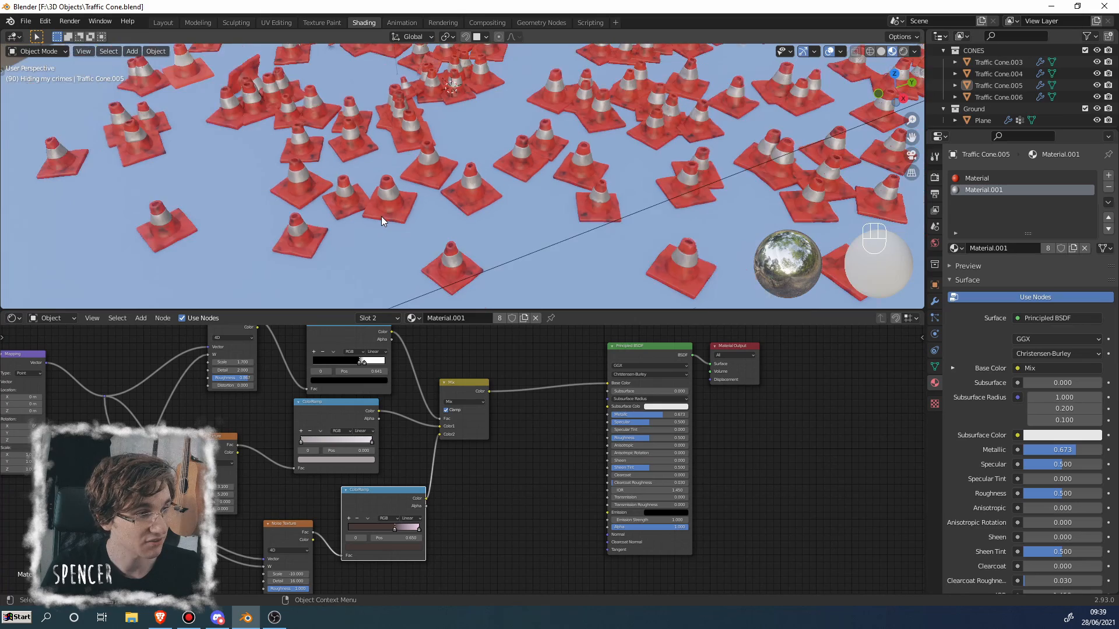
# Step: Reposition the Principled BSDF closer to the Mix node and lower the Material Output beside it
pyautogui.moveTo(421, 167); pyautogui.dragTo(446, 173, button='middle')
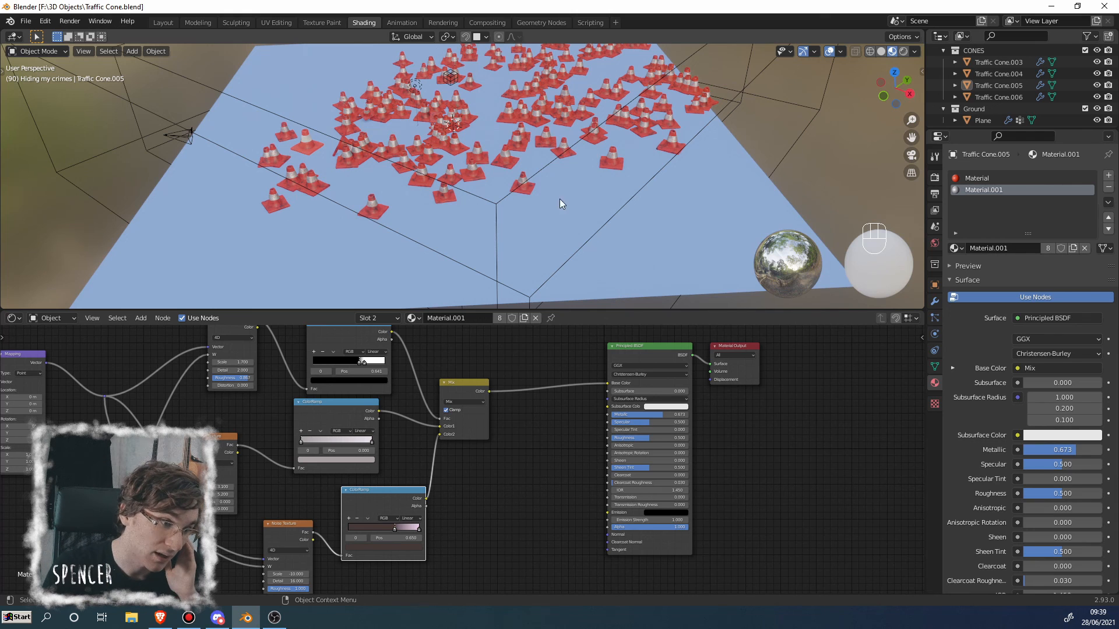
pyautogui.moveTo(642, 358); pyautogui.dragTo(588, 343)
pyautogui.moveTo(741, 349); pyautogui.dragTo(731, 373)
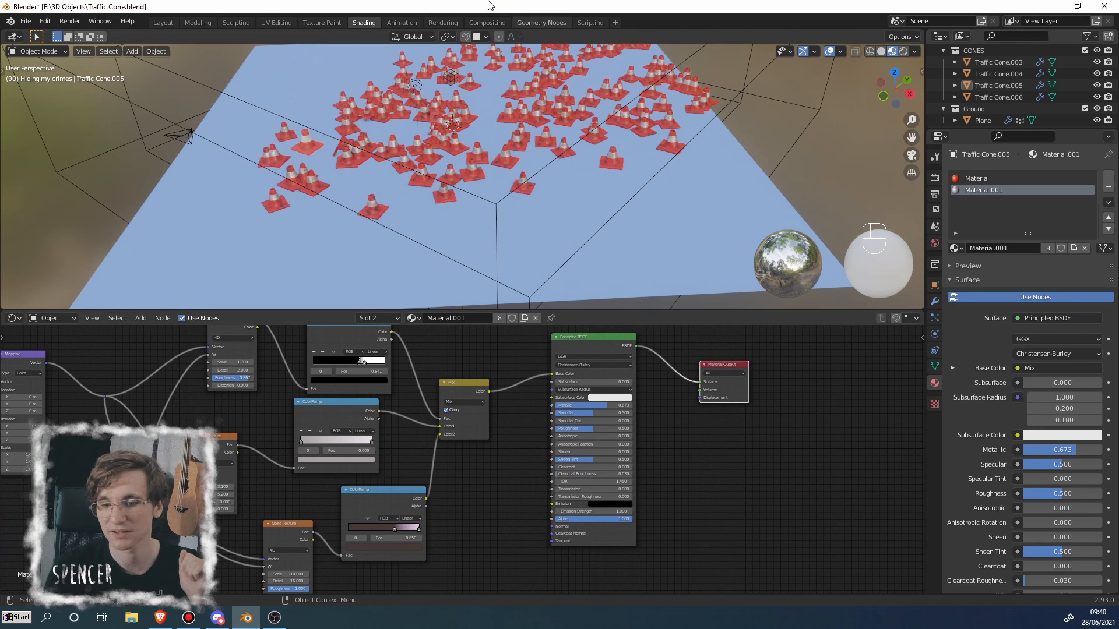